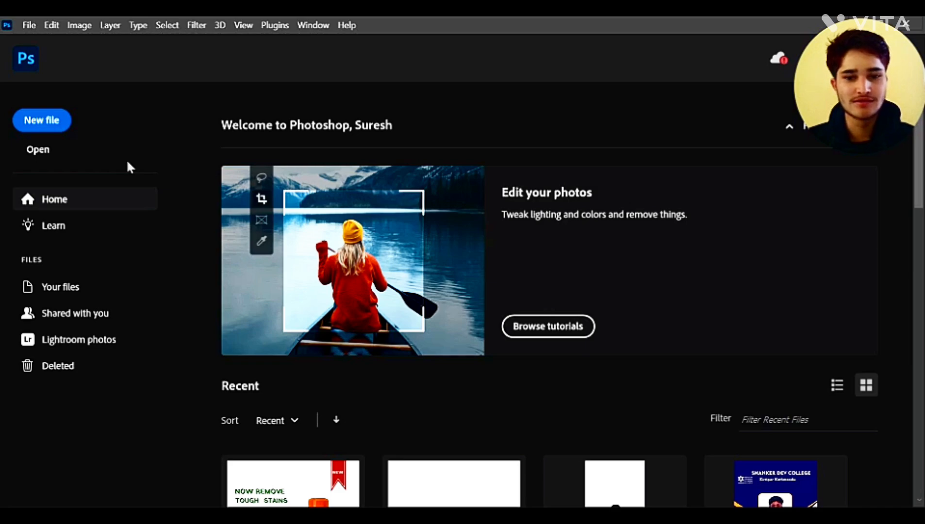
Open the New Document dialog from the File menu
left_click(29, 25)
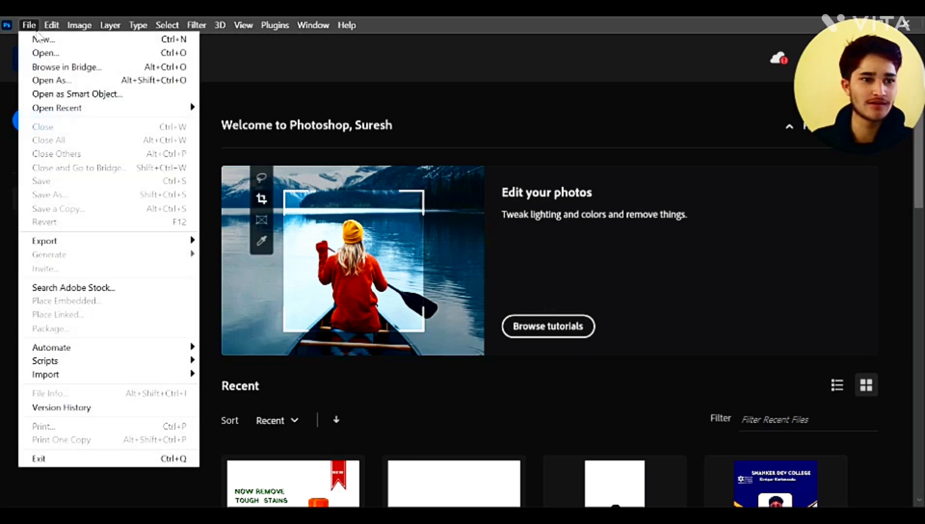
left_click(54, 36)
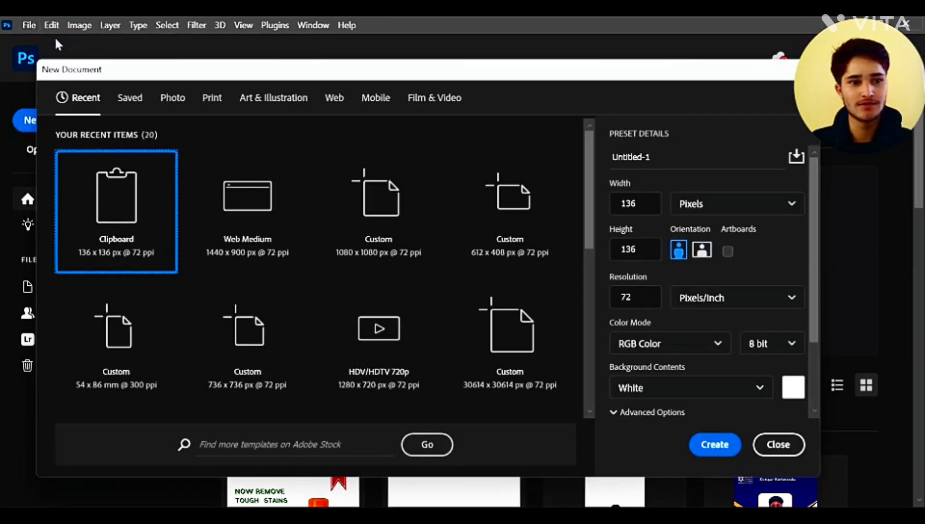
Create a 1080 × 1080 px document, in pixels, at 300 pixels/inch
left_click(384, 241)
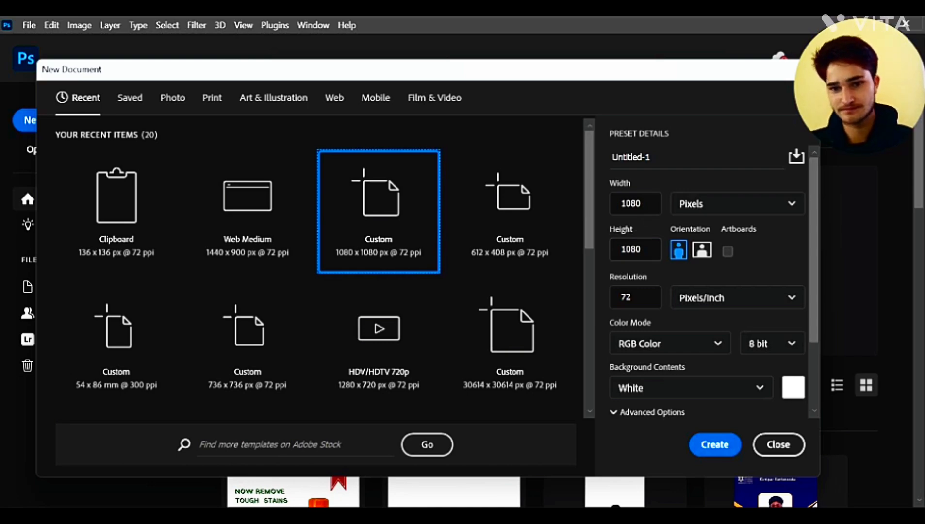
left_click(733, 205)
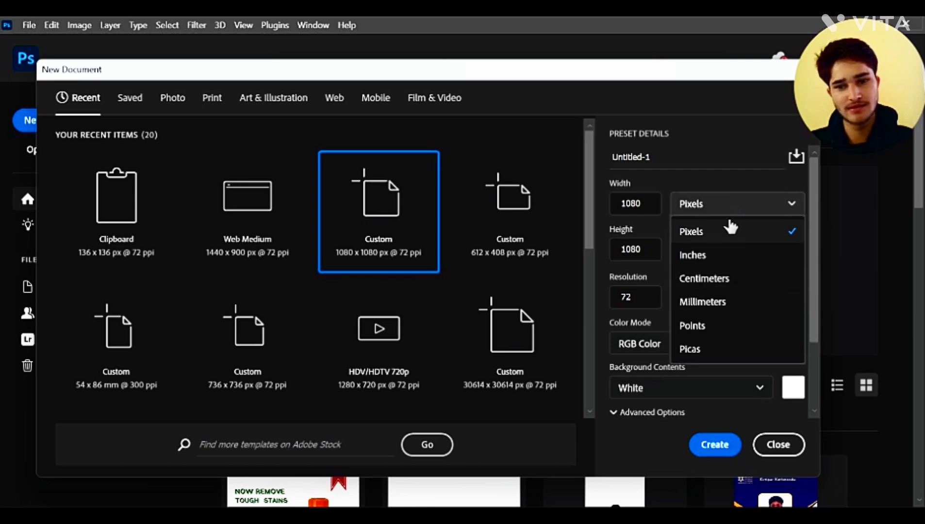
left_click(730, 234)
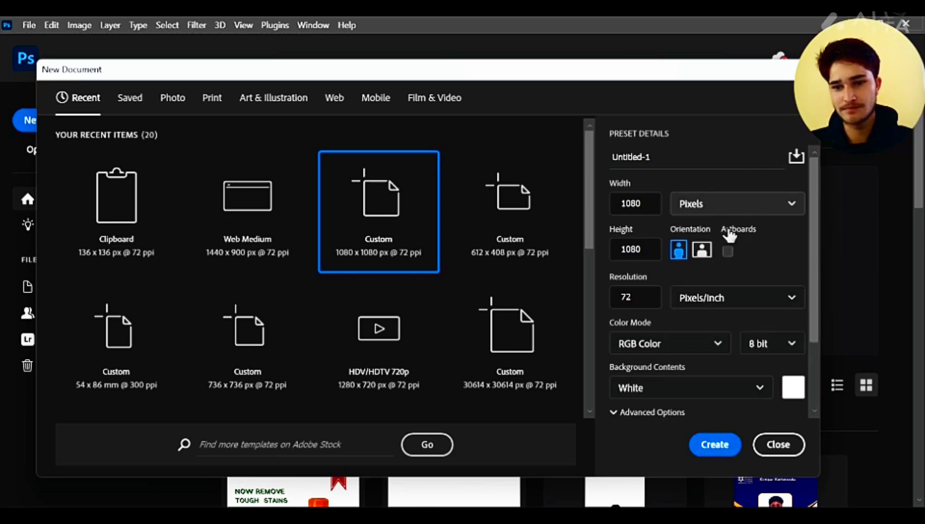
left_click(790, 207)
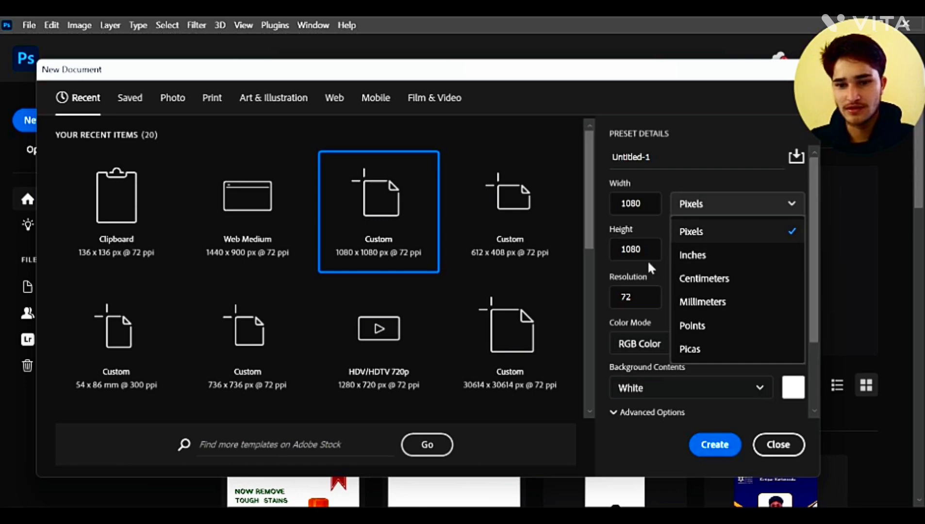
left_click(640, 290)
left_click(640, 291)
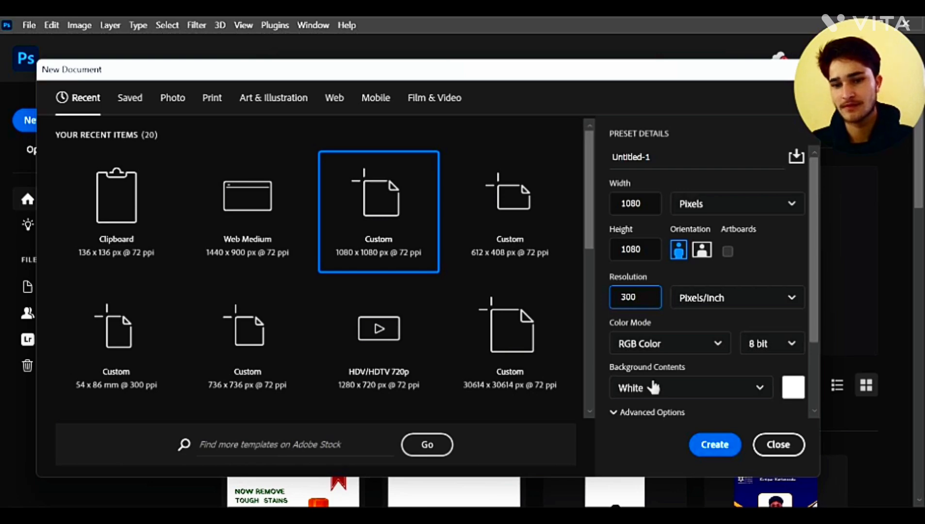
left_click(716, 446)
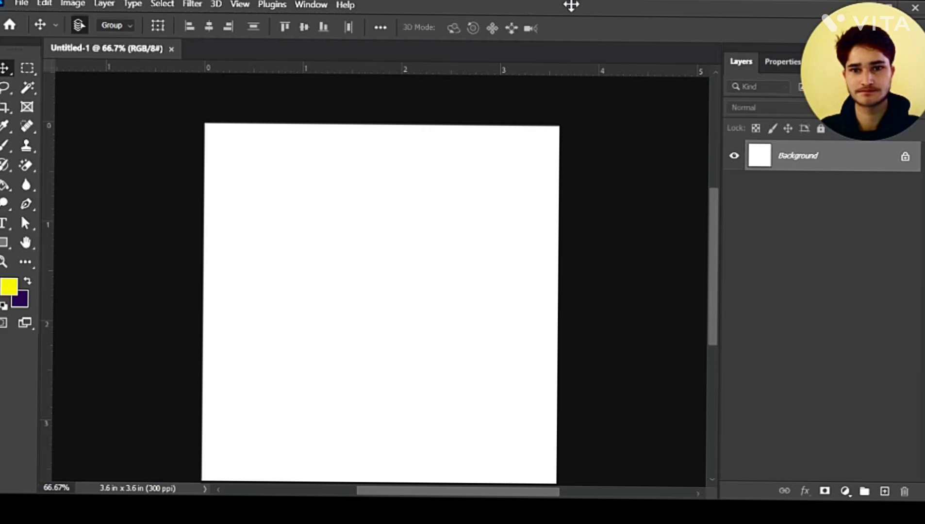
Switch the shape tool from Rectangle to Ellipse using the toolbar flyout
scroll(395, 255, "down", 1)
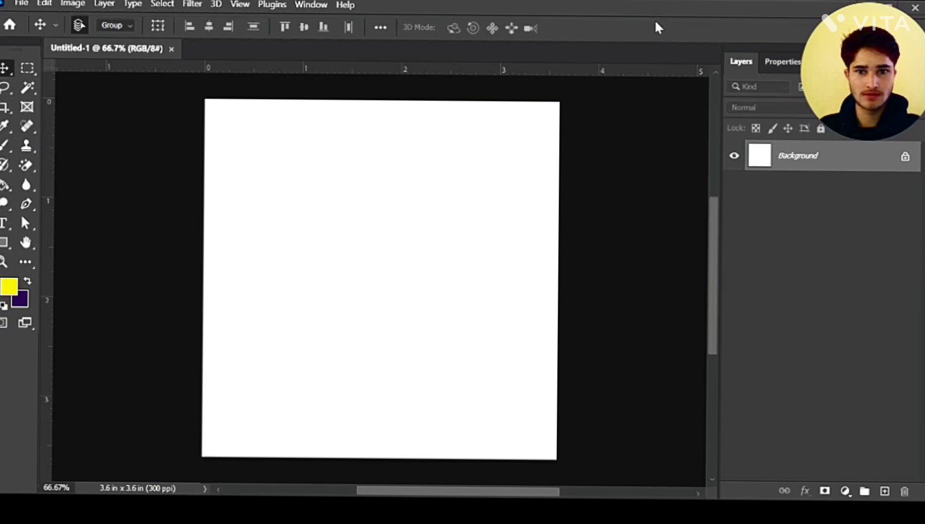
left_click(11, 253)
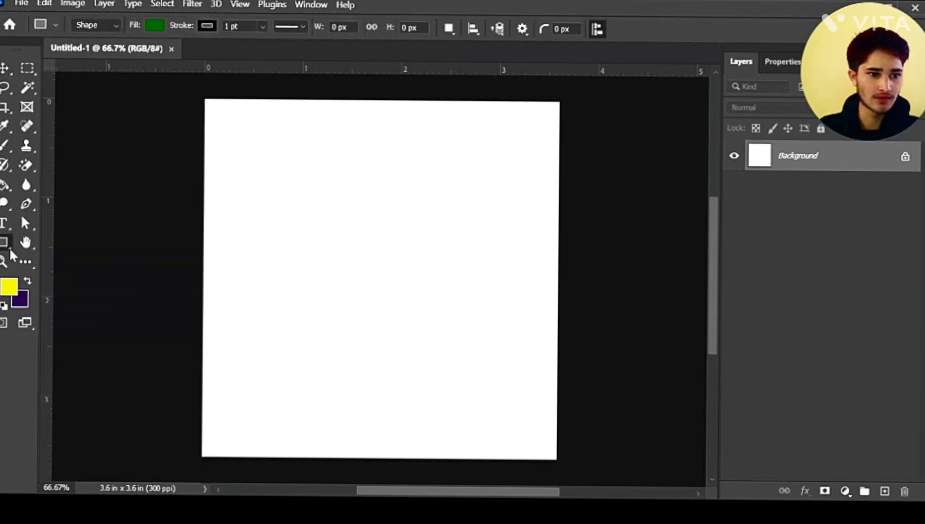
right_click(12, 254)
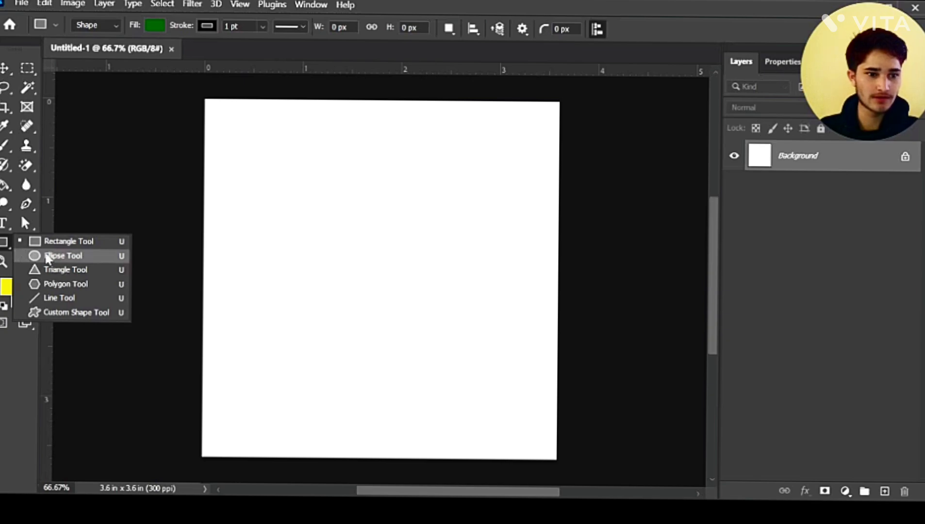
left_click(57, 258)
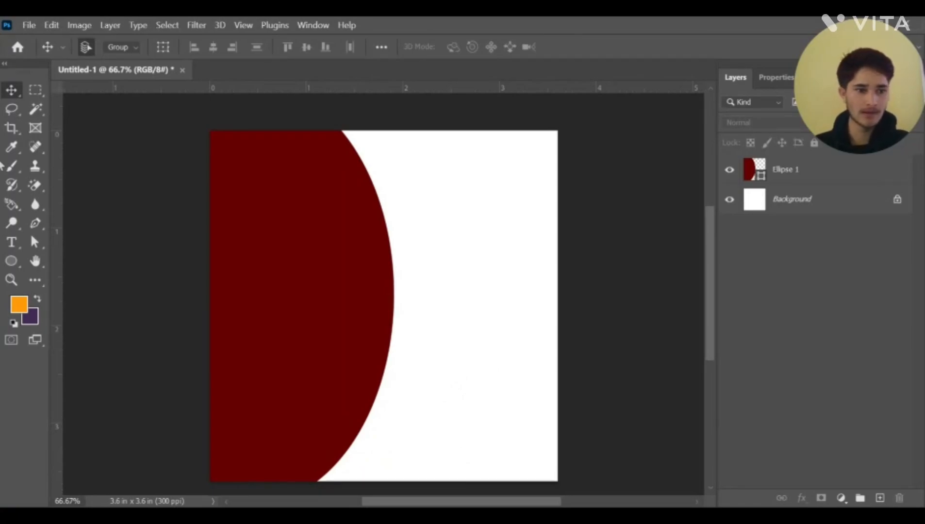
Discard the stray pen Shape 1 path and return to the Move tool
left_click(35, 224)
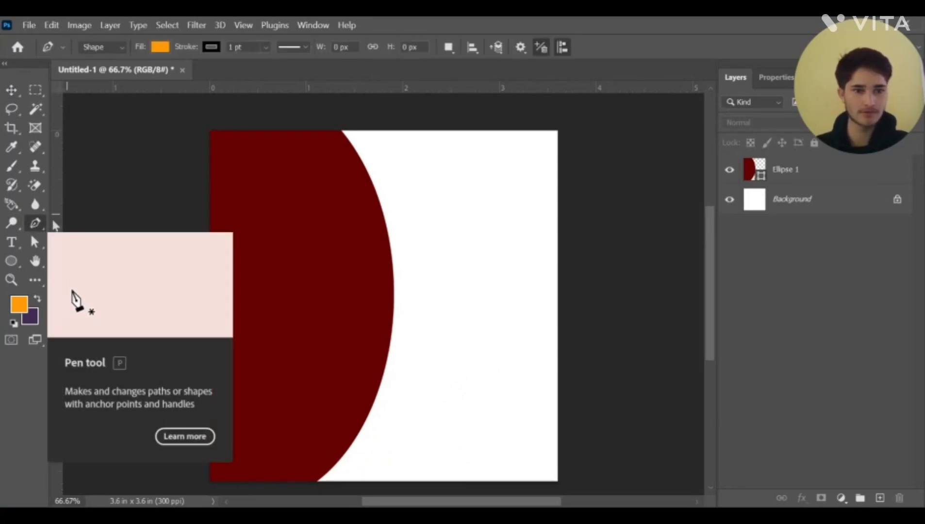
left_click(344, 131)
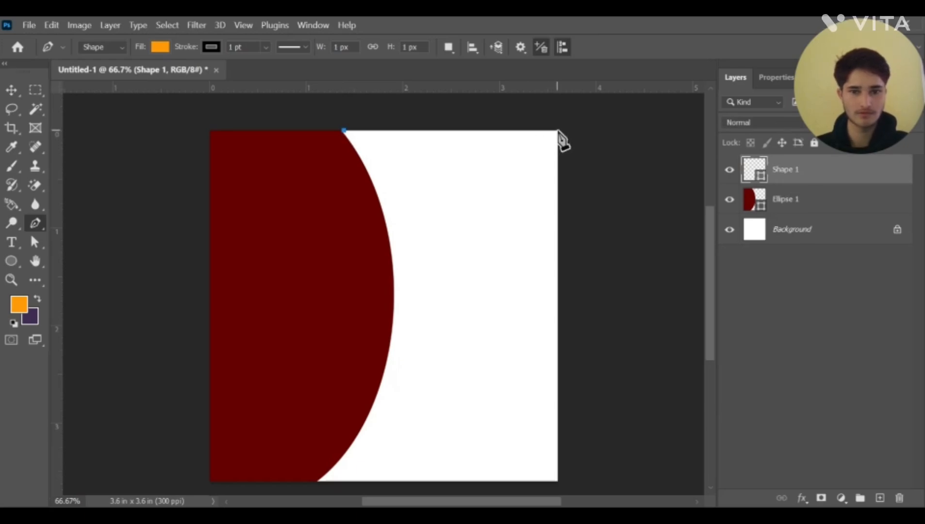
key("Escape")
key("v")
scroll(517, 280, "up", 2)
scroll(517, 281, "down", 1)
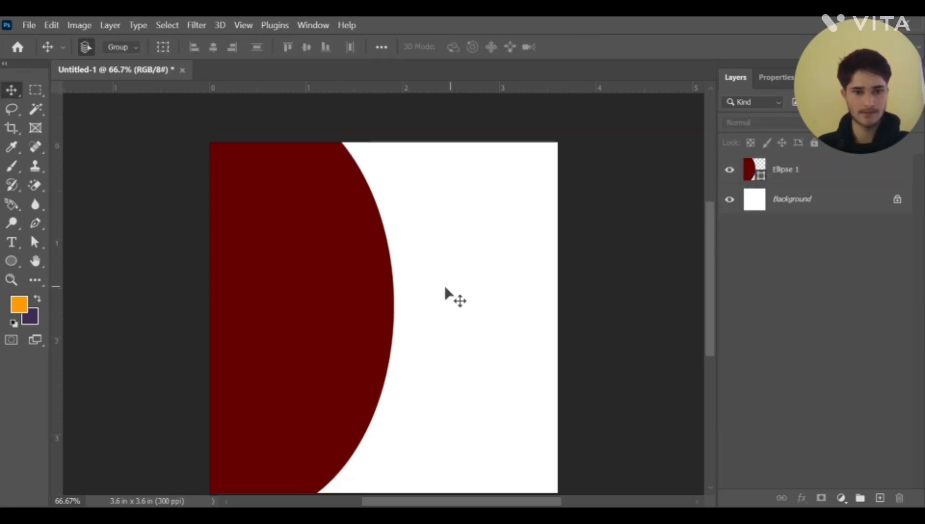
scroll(347, 298, "down", 1)
Select the Ellipse 1 layer and lock it completely
left_click(332, 280)
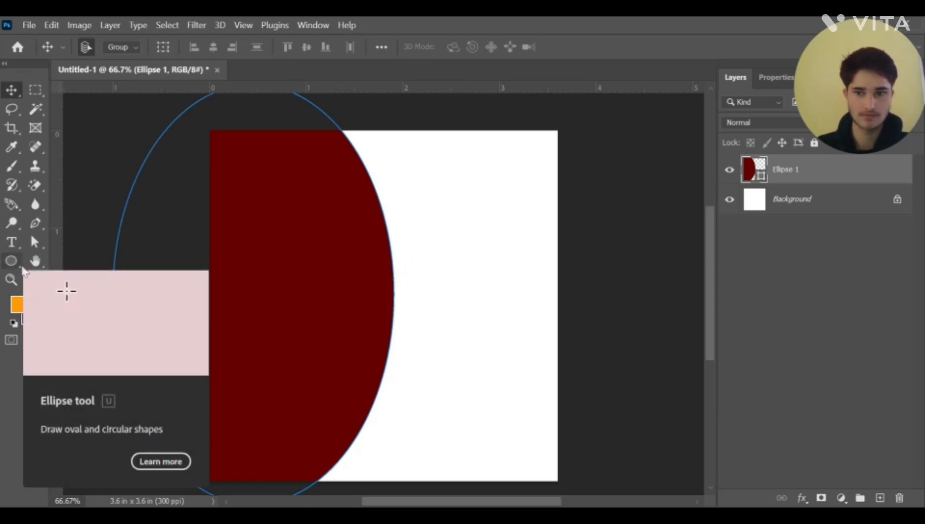
left_click(815, 144)
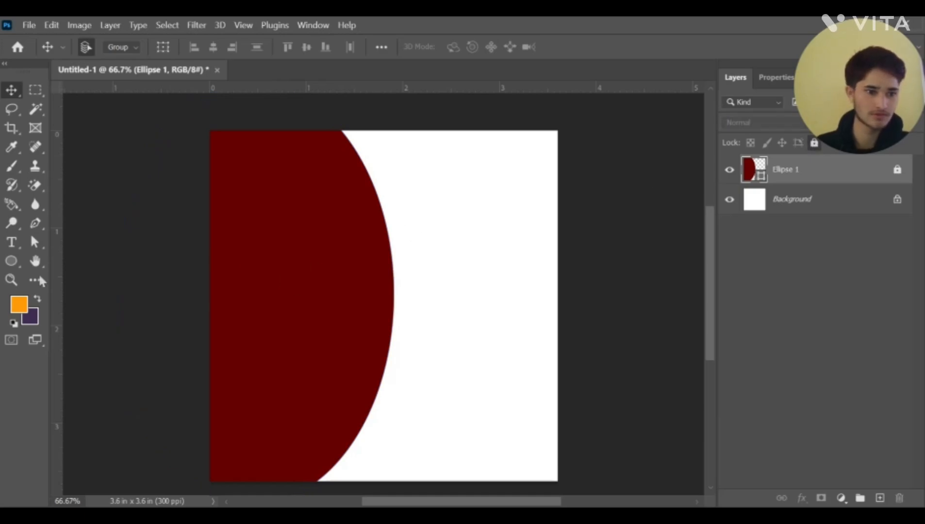
left_click(12, 262)
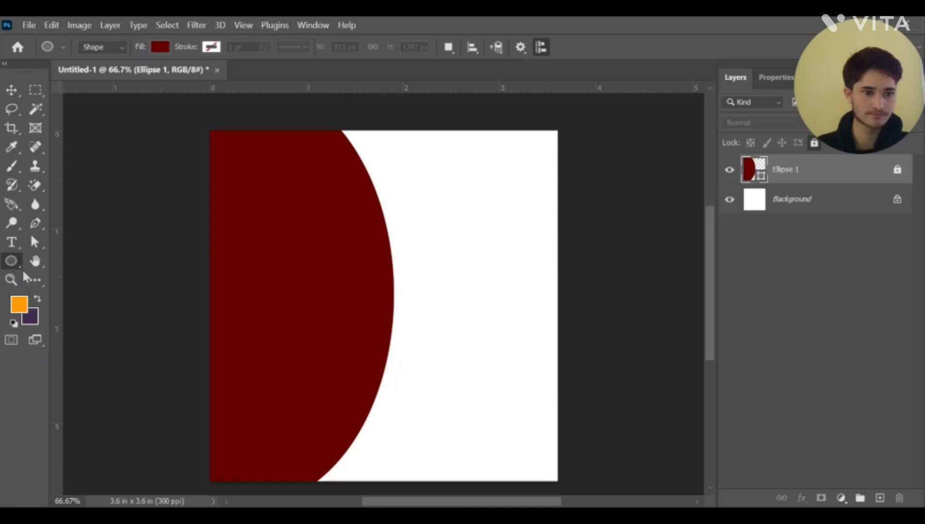
right_click(19, 266)
Draw a rectangle covering the whole canvas and move Rectangle 1 beneath Ellipse 1
left_click(49, 263)
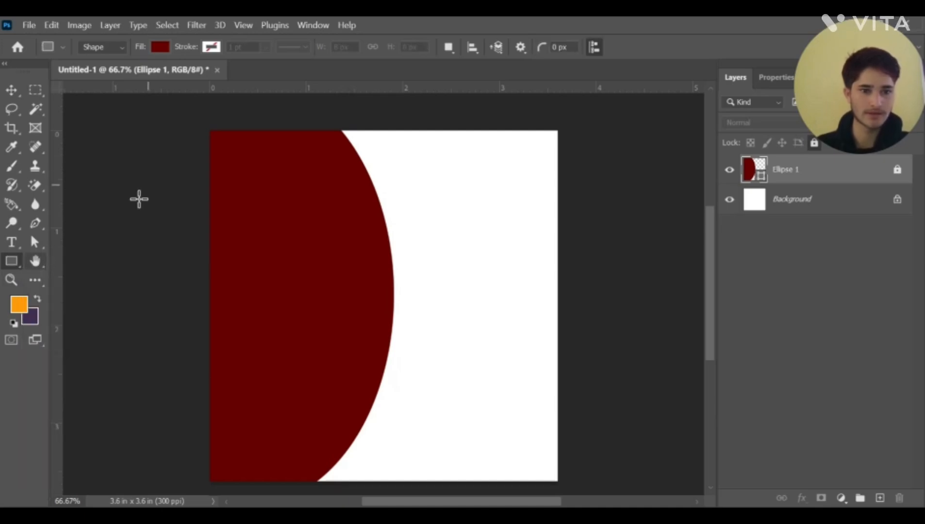
left_click_drag(209, 131, 558, 480)
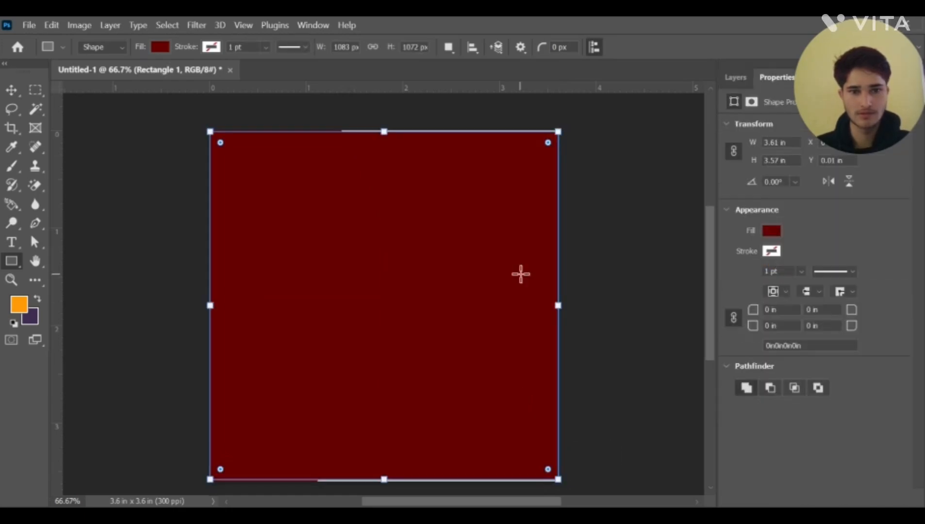
left_click_drag(384, 132, 384, 131)
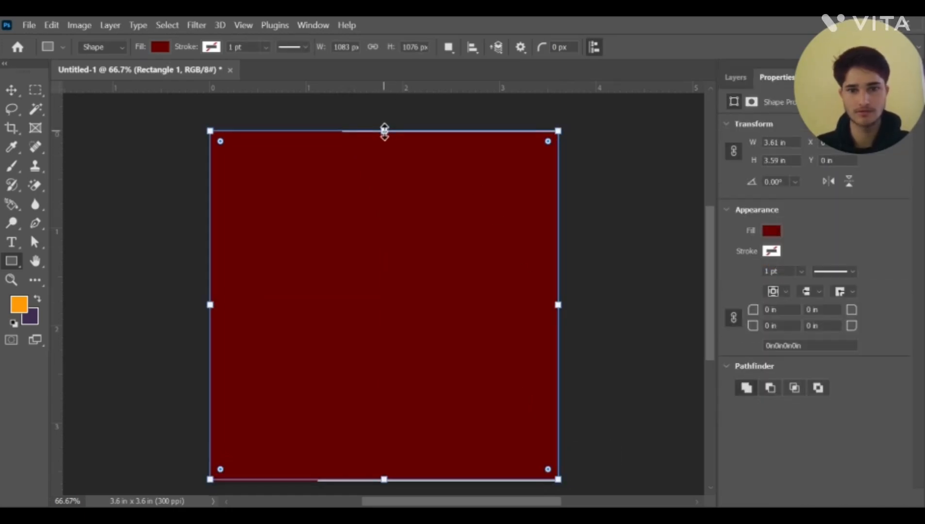
left_click(736, 77)
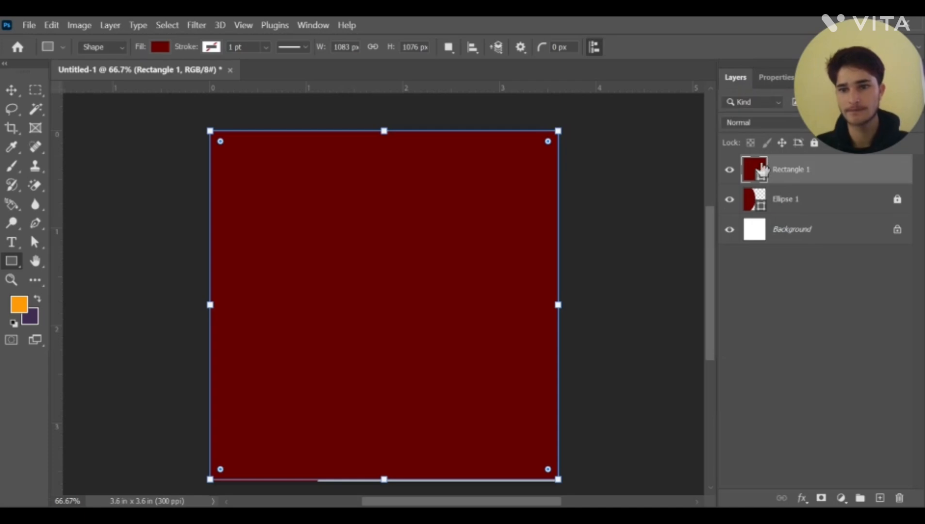
left_click_drag(763, 170, 770, 212)
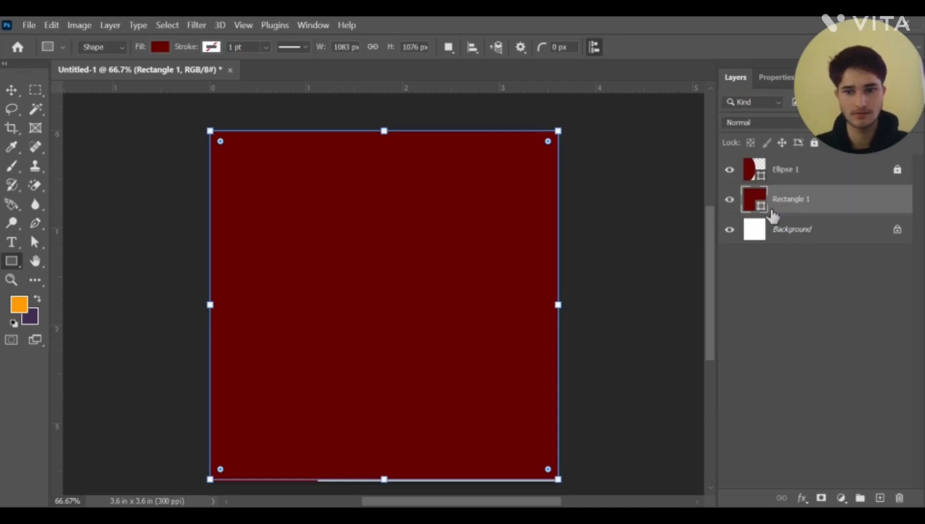
Fill the rectangle with orange
left_click(157, 49)
left_click(71, 125)
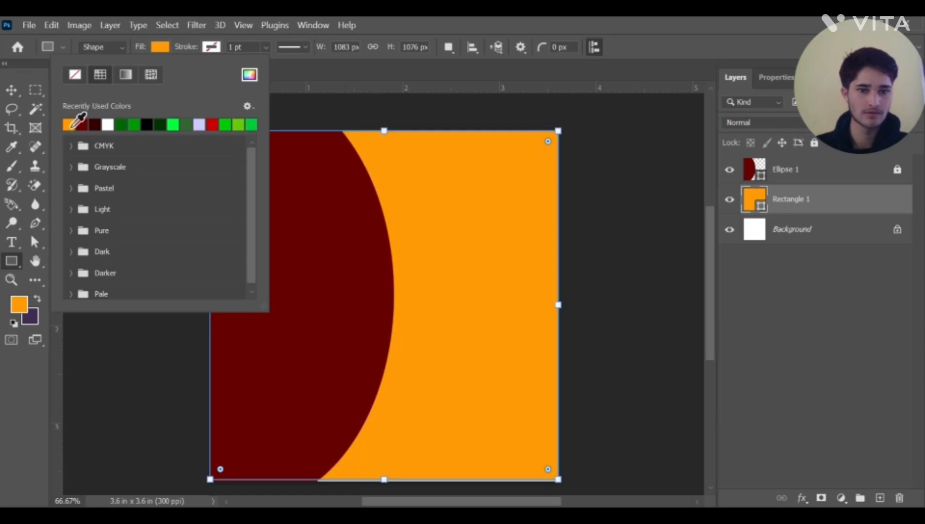
left_click(11, 90)
left_click(121, 173)
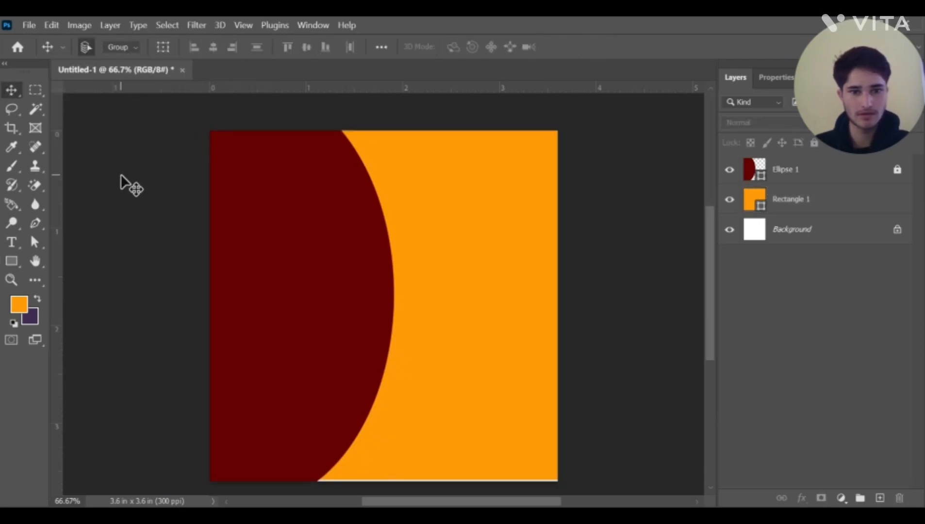
Lock both the Rectangle 1 and Ellipse 1 layers completely
left_click(505, 238)
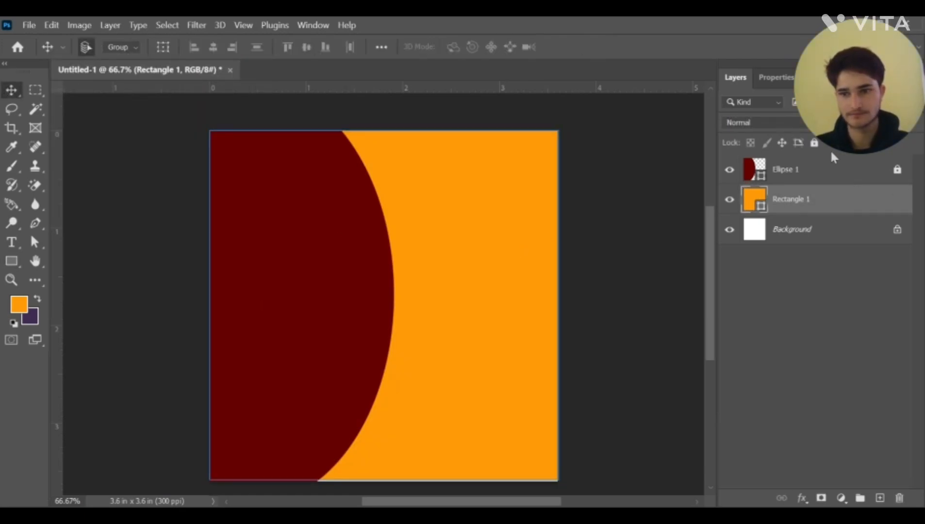
left_click(814, 143)
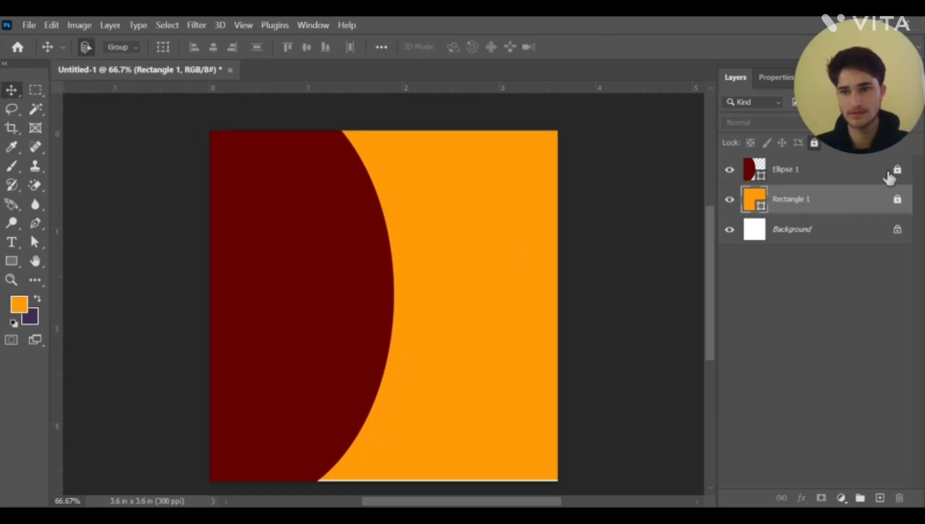
left_click(820, 176)
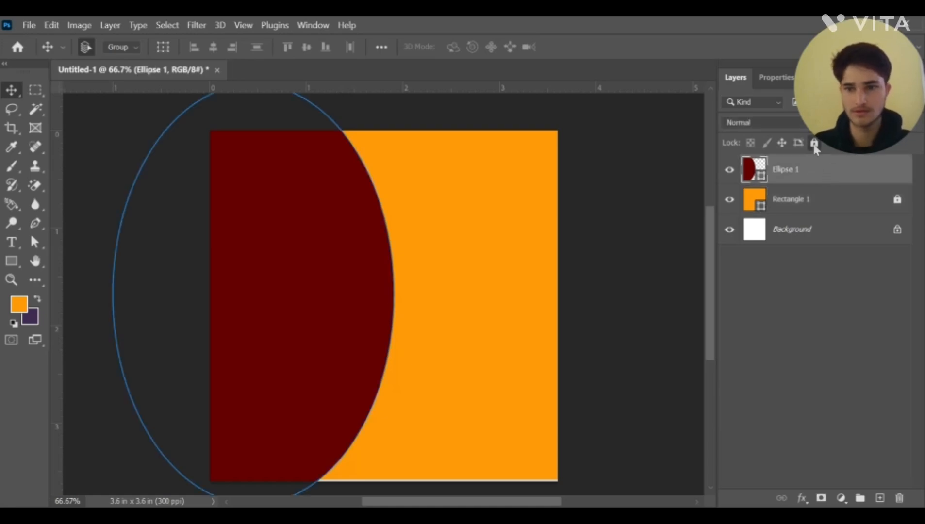
left_click(815, 143)
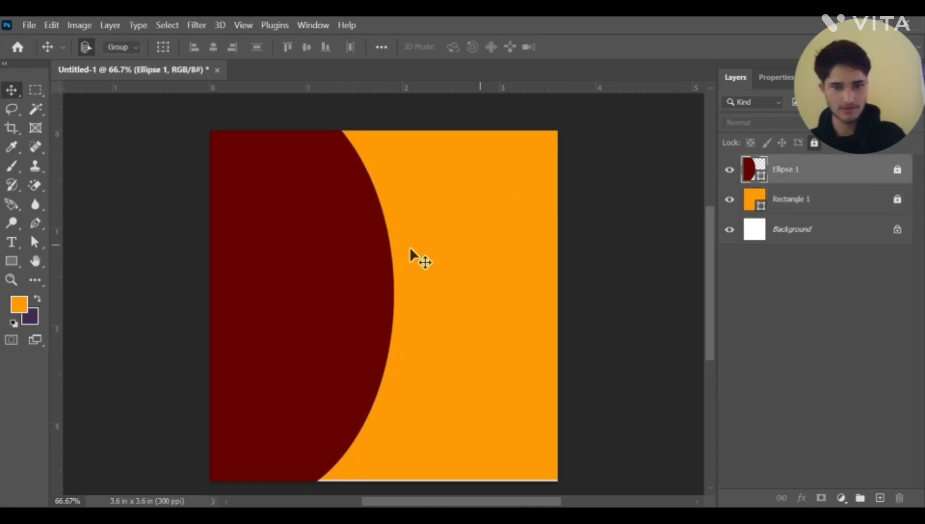
left_click(488, 257)
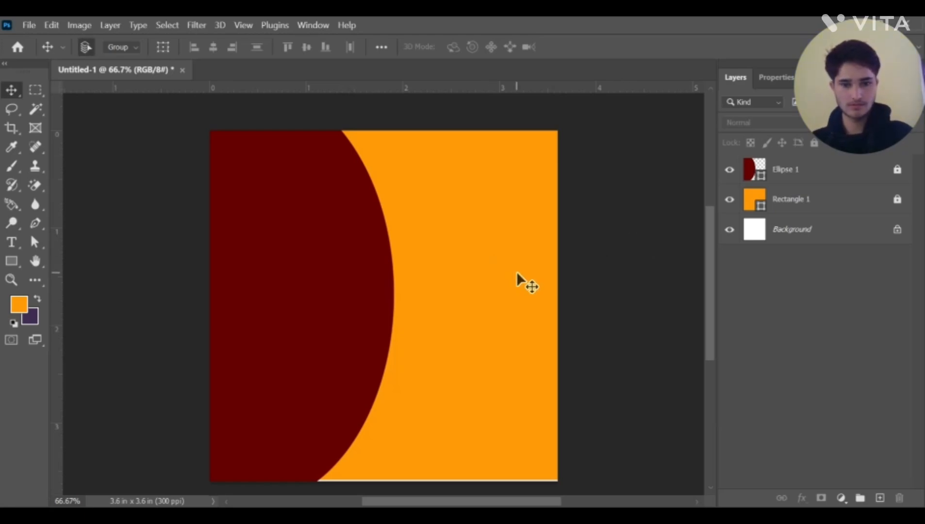
left_click(895, 200)
left_click(457, 214)
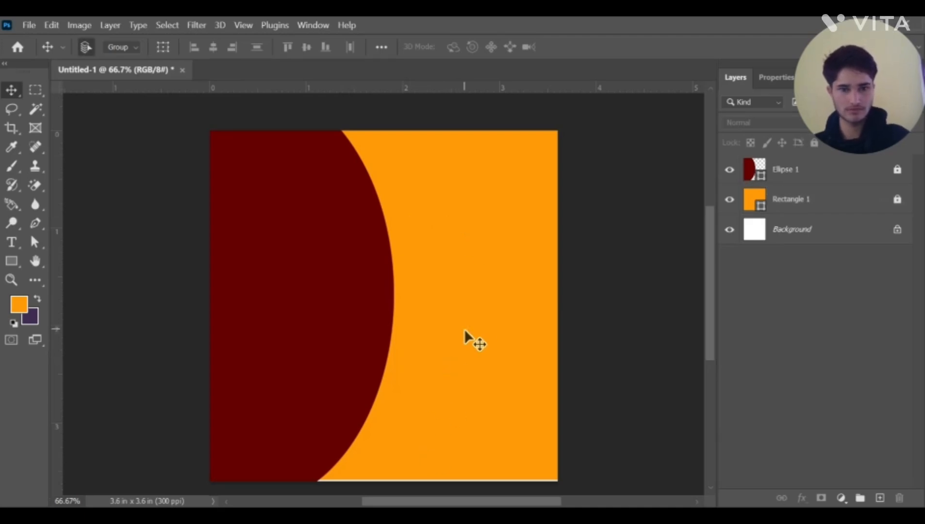
scroll(464, 329, "down", 1)
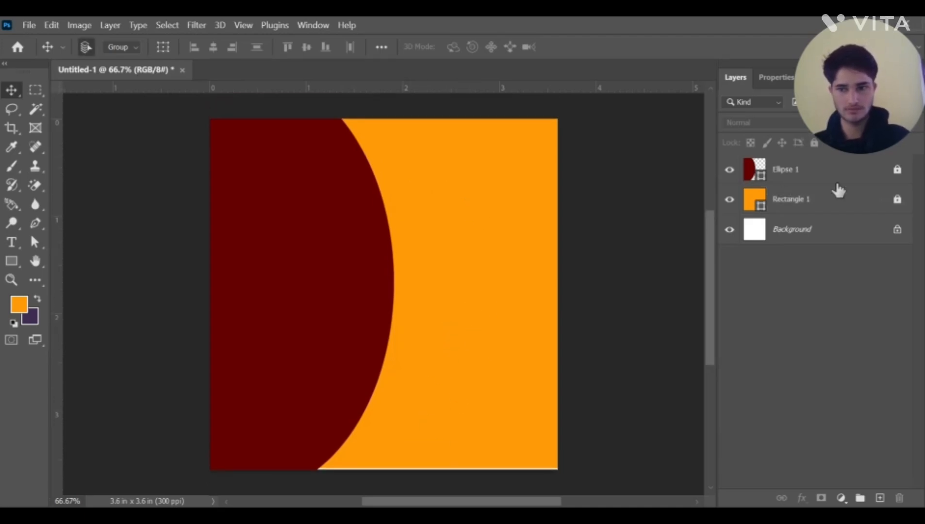
Unlock Rectangle 1, scale it to about 102% to cover the canvas edges, and relock it
left_click(898, 200)
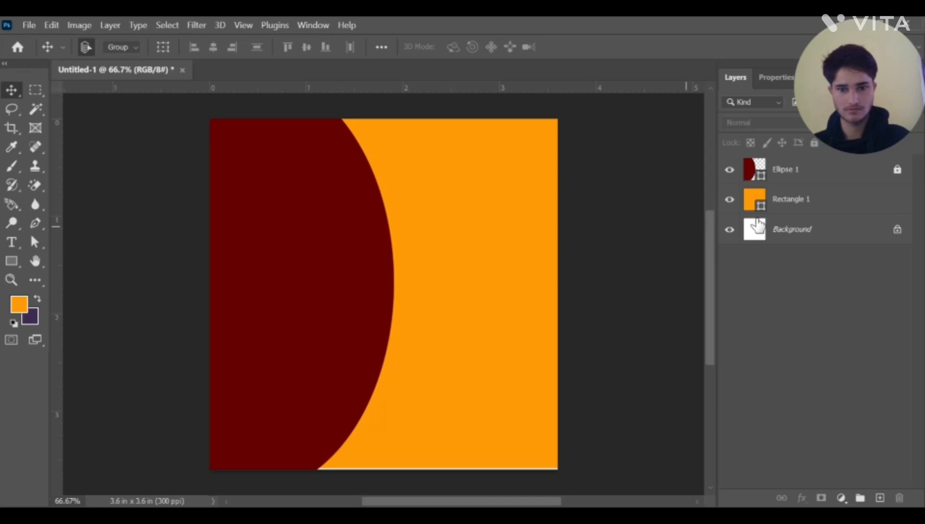
left_click(473, 264)
key("ctrl+t")
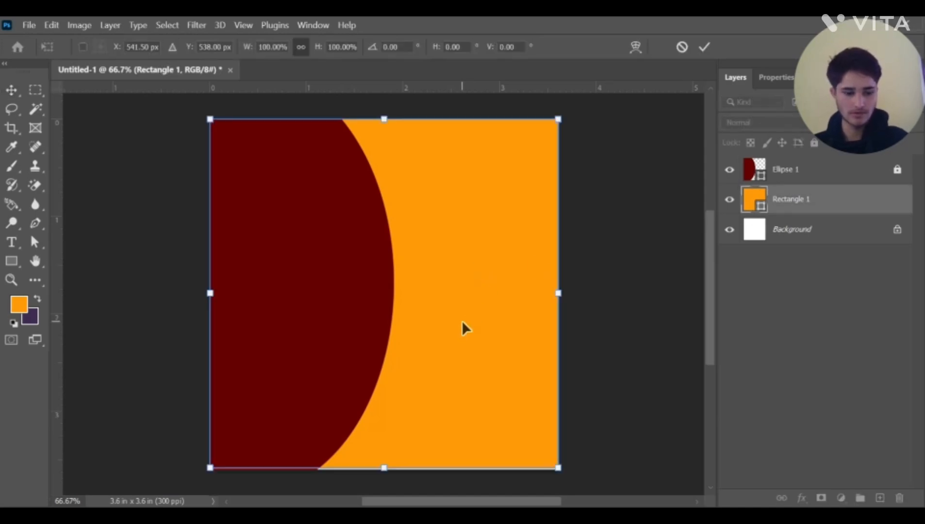
left_click_drag(384, 467, 384, 475)
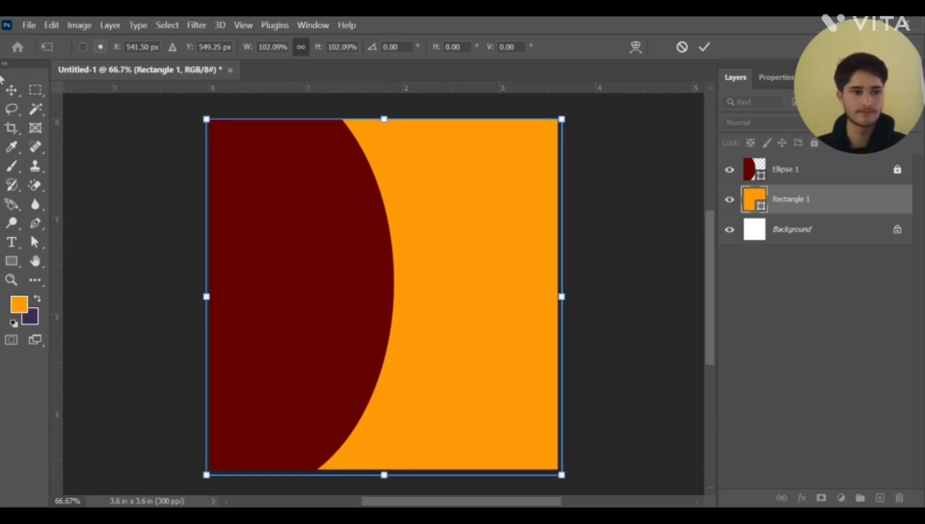
left_click(11, 90)
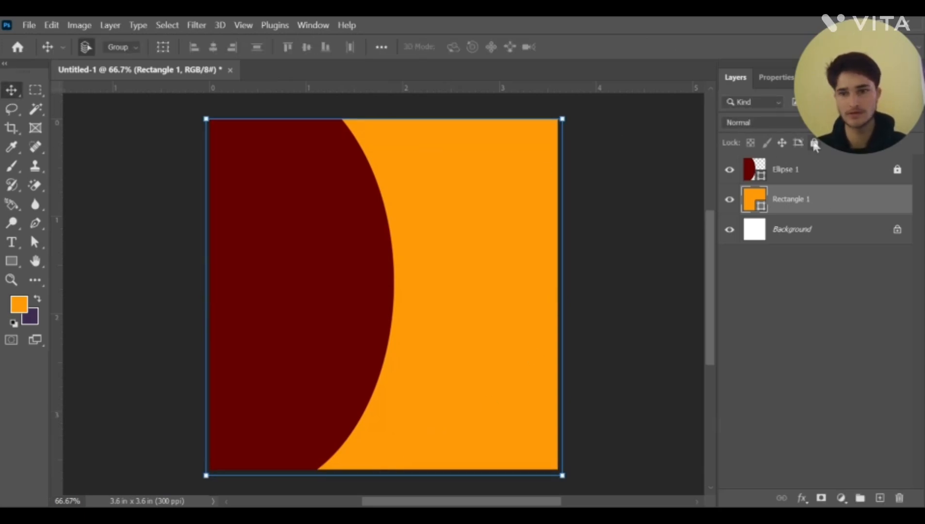
left_click(814, 144)
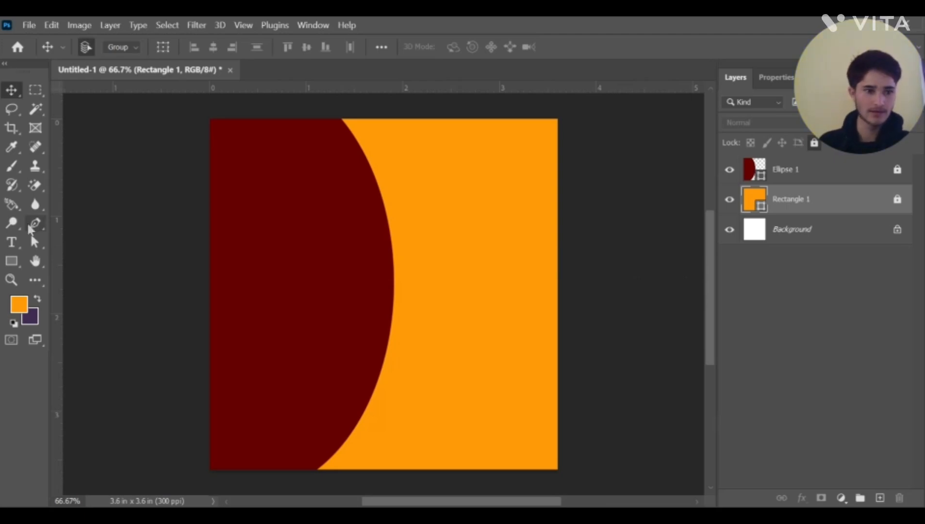
Add a 'Food' text layer on the orange area, coloured black #000000
left_click(11, 242)
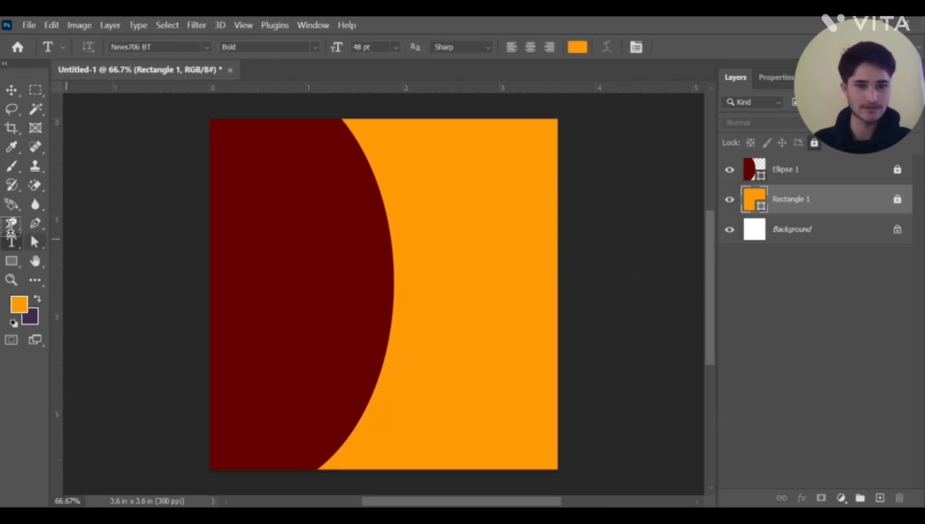
left_click(477, 215)
key("BackSpace")
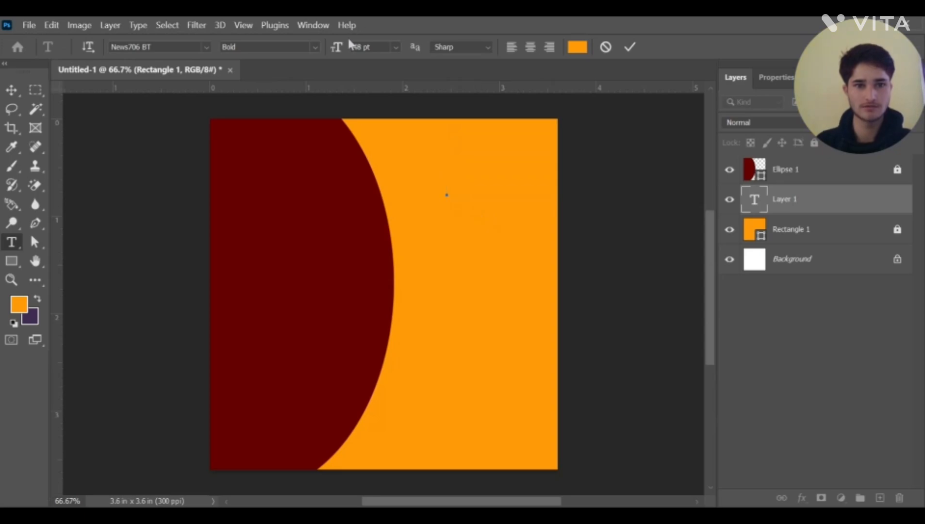
left_click(395, 46)
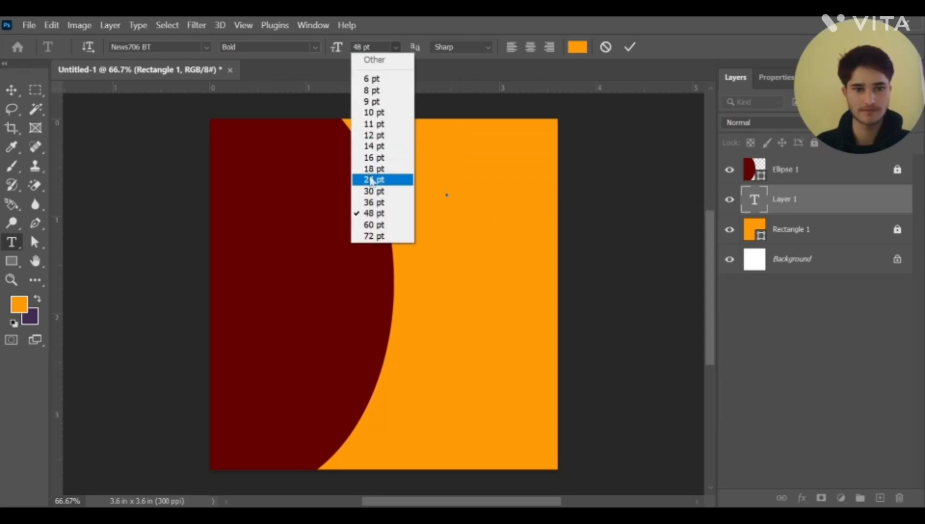
key("Escape")
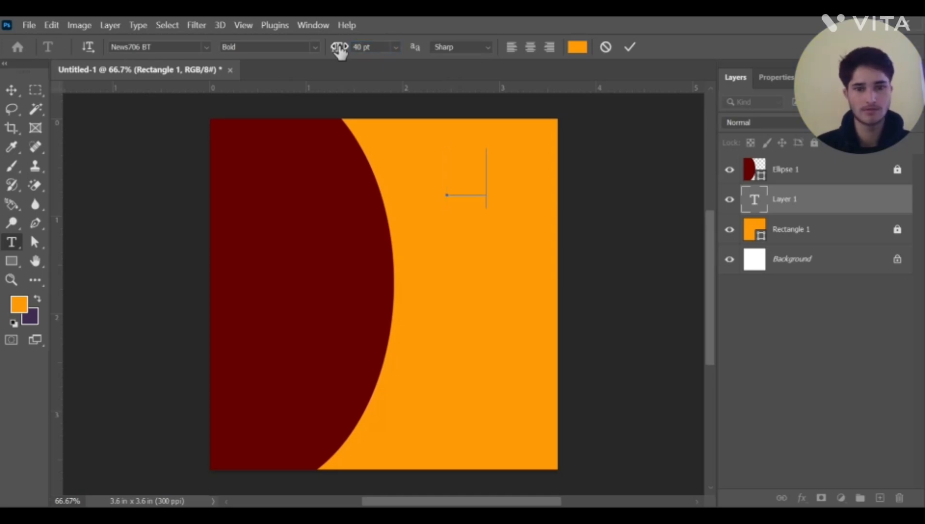
key("ctrl+a")
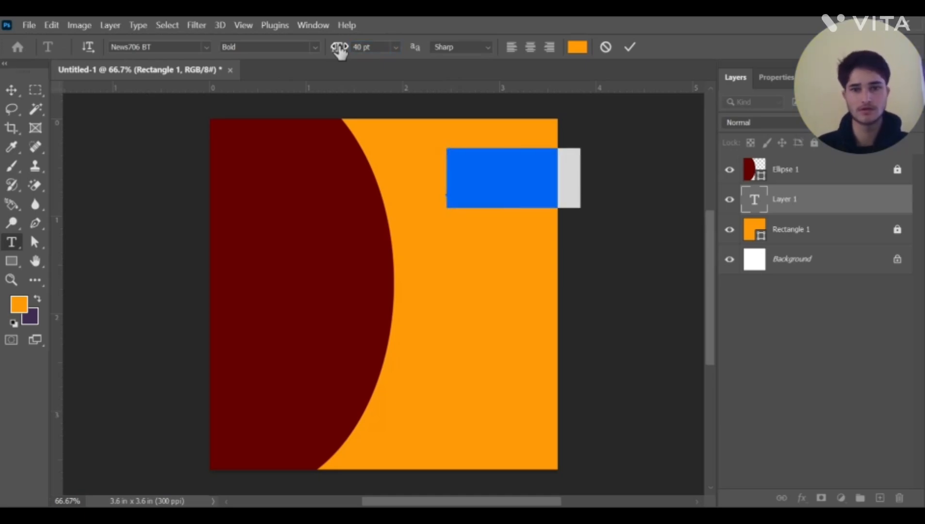
left_click(578, 47)
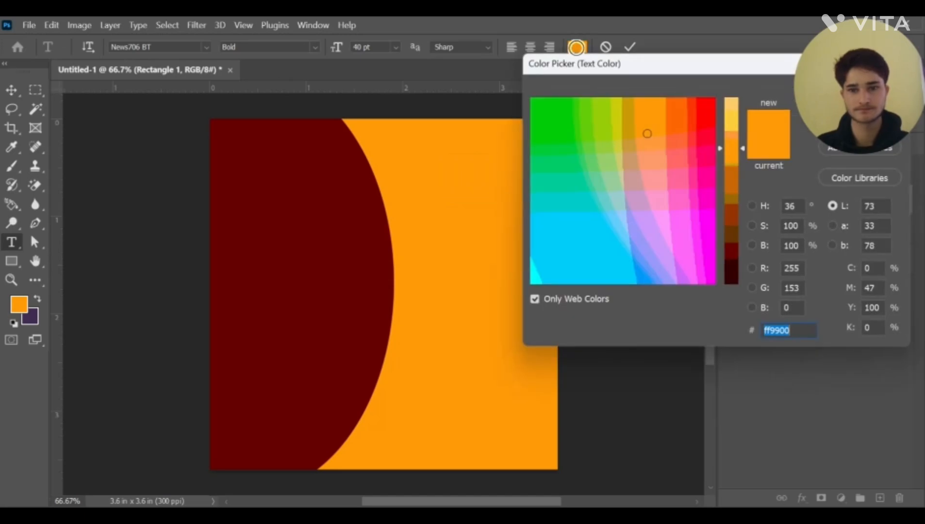
left_click_drag(732, 147, 736, 296)
left_click_drag(581, 132, 569, 116)
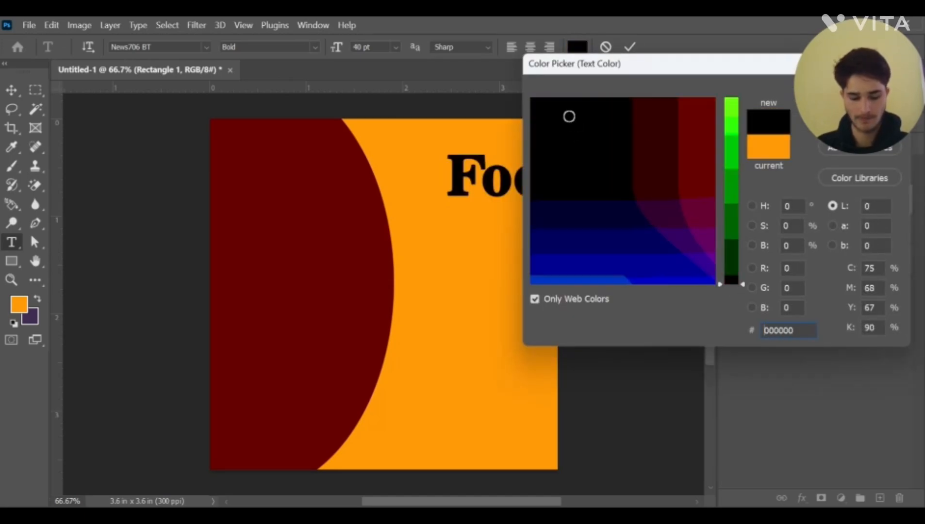
key("Return")
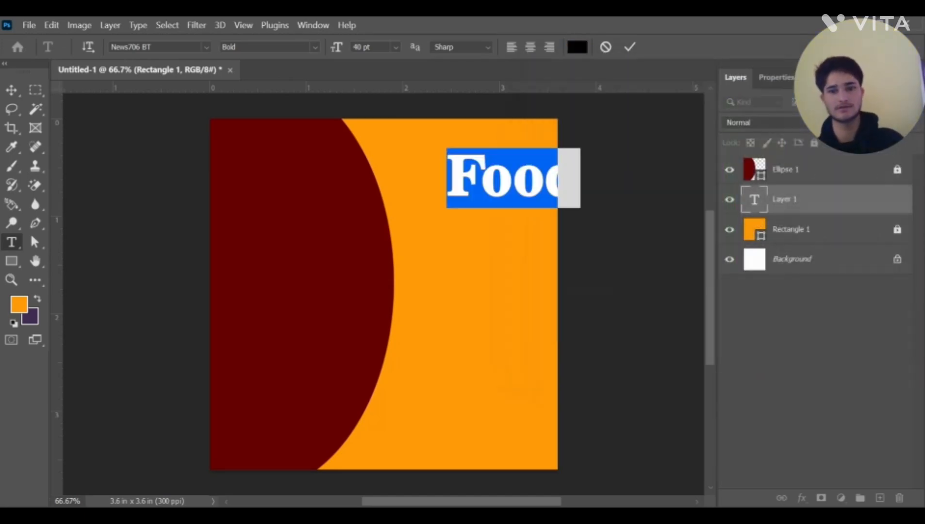
left_click(14, 90)
Move the Food heading left and down and shrink it to 28 pt
left_click_drag(475, 182, 443, 192)
left_click(12, 241)
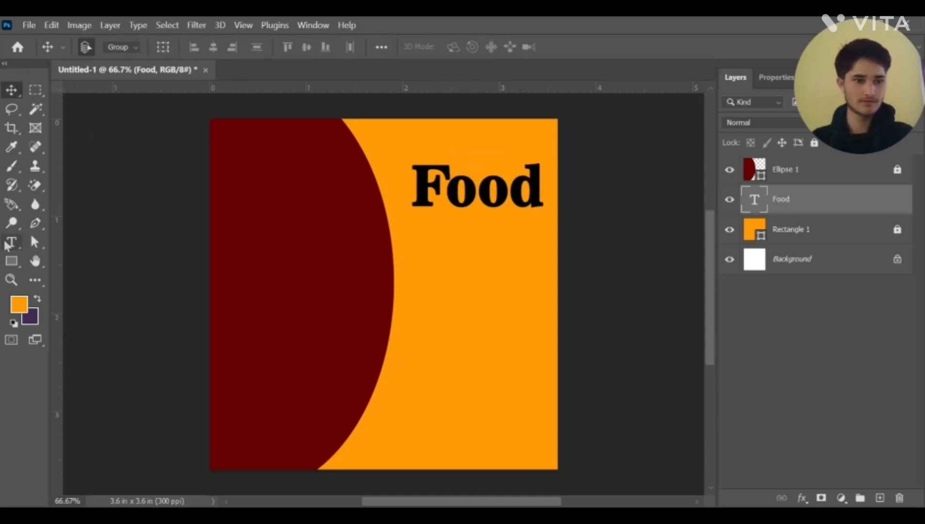
left_click(500, 190)
double_click(495, 193)
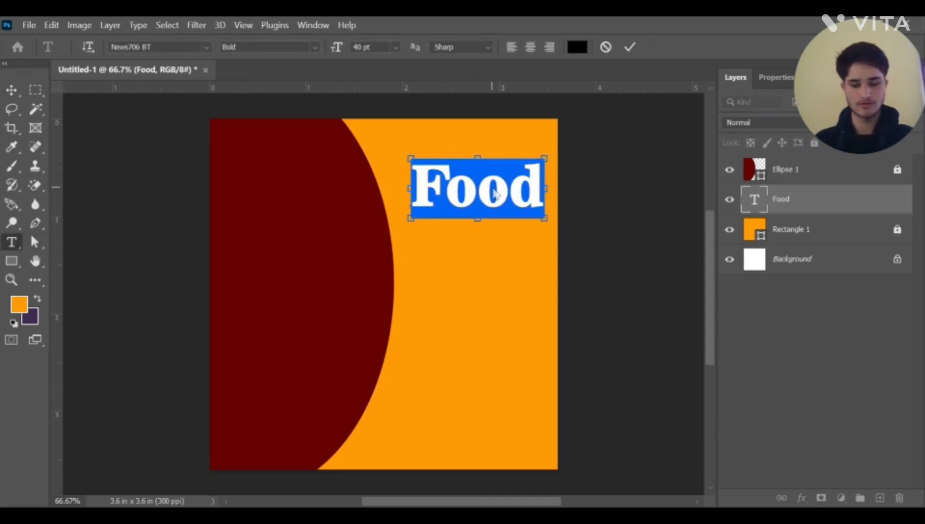
key("ctrl+shift+comma")
key("ctrl+shift+comma")
key("ctrl+shift+comma")
key("ctrl+shift+comma")
key("ctrl+shift+comma")
key("ctrl+shift+comma")
key("ctrl+shift+comma")
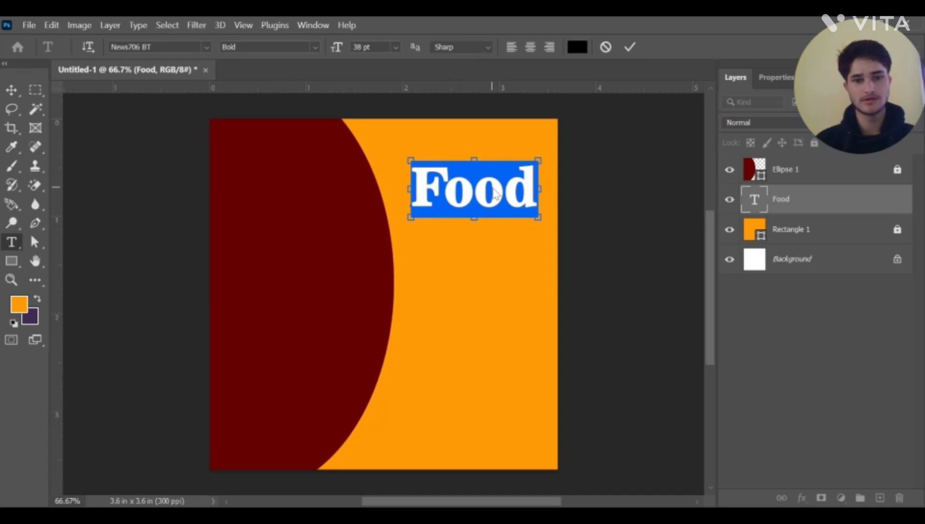
key("ctrl+shift+comma")
key("ctrl+shift+comma")
key("ctrl+shift+comma")
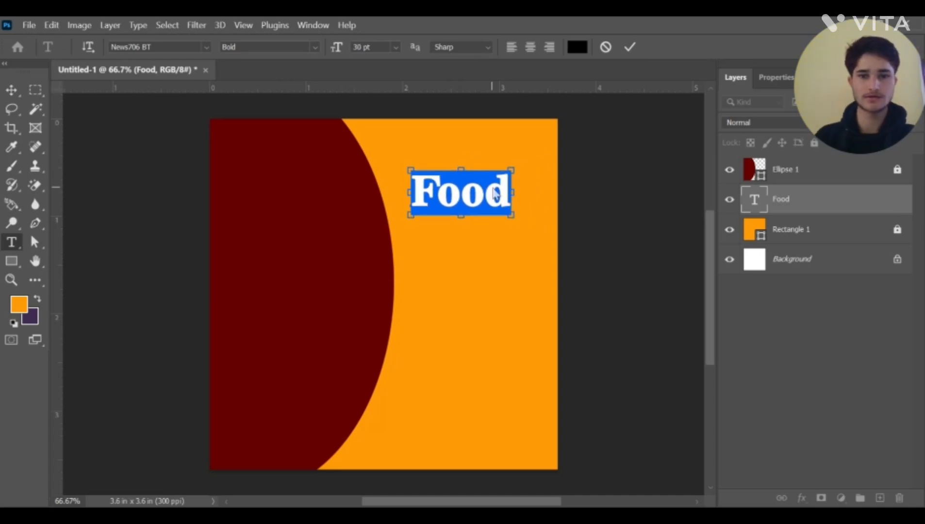
key("ctrl+shift+comma")
key("ctrl+shift+comma")
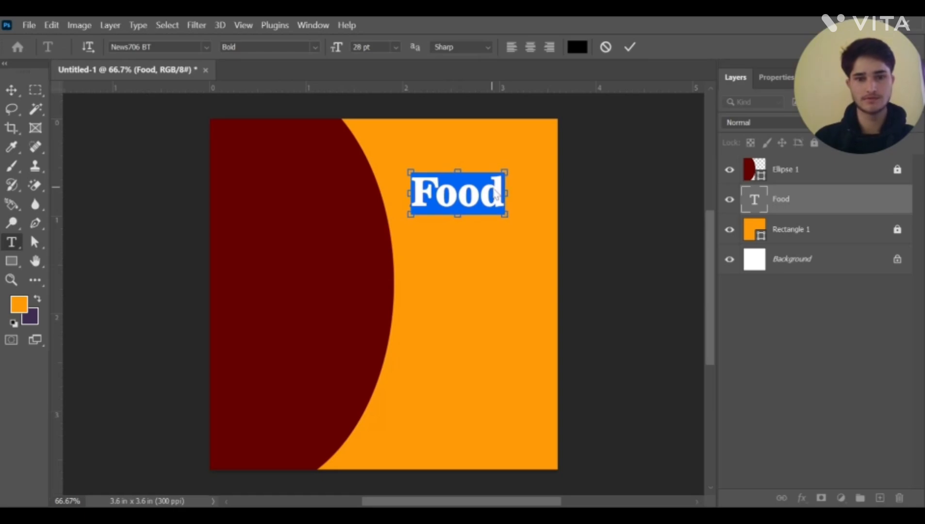
left_click(630, 47)
left_click(12, 91)
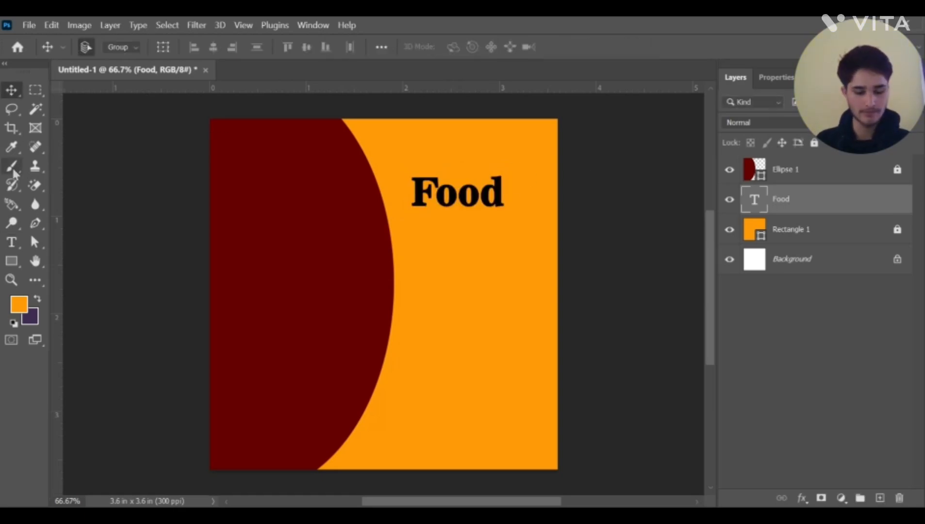
Add a 'catering' text layer below the Food heading
left_click(16, 248)
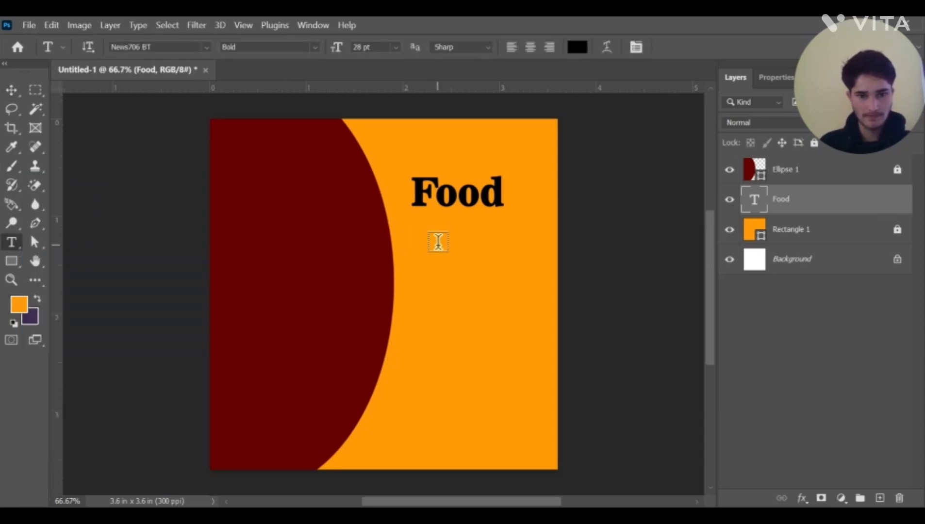
left_click(445, 245)
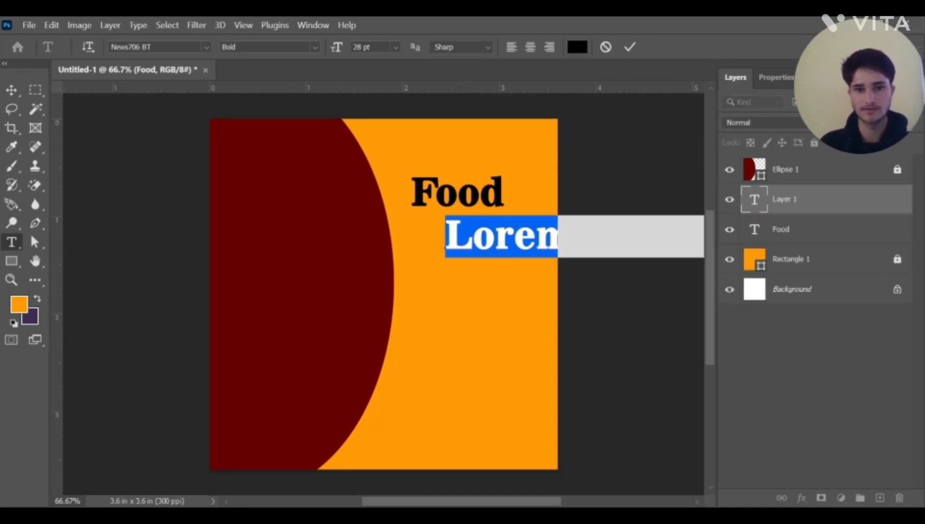
key("BackSpace")
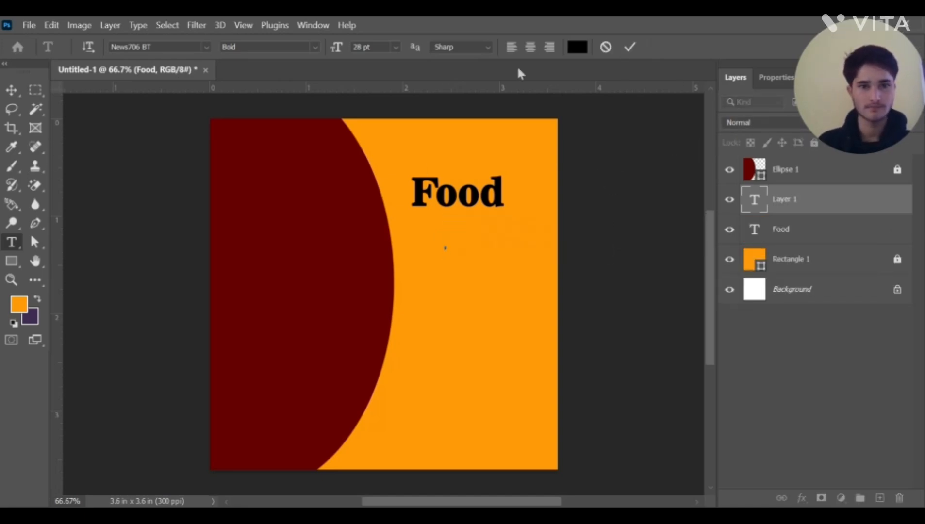
left_click(340, 48)
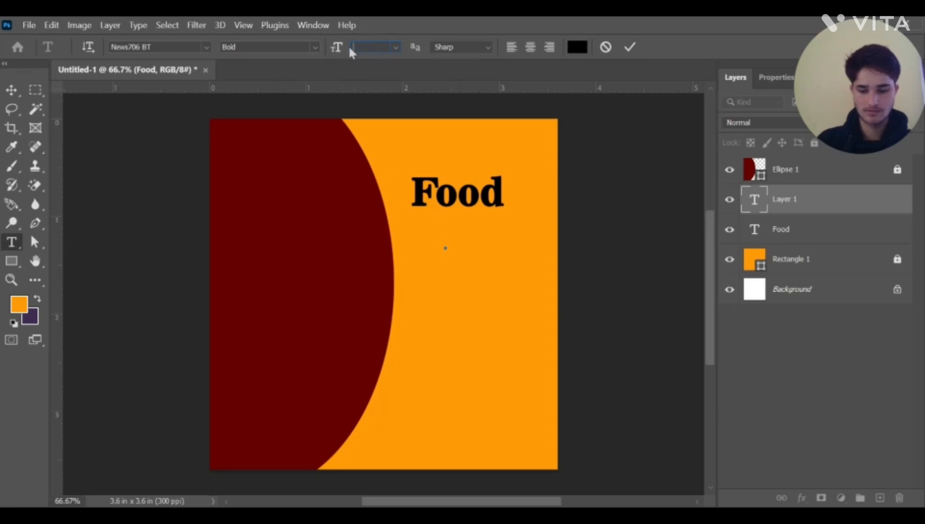
type("24")
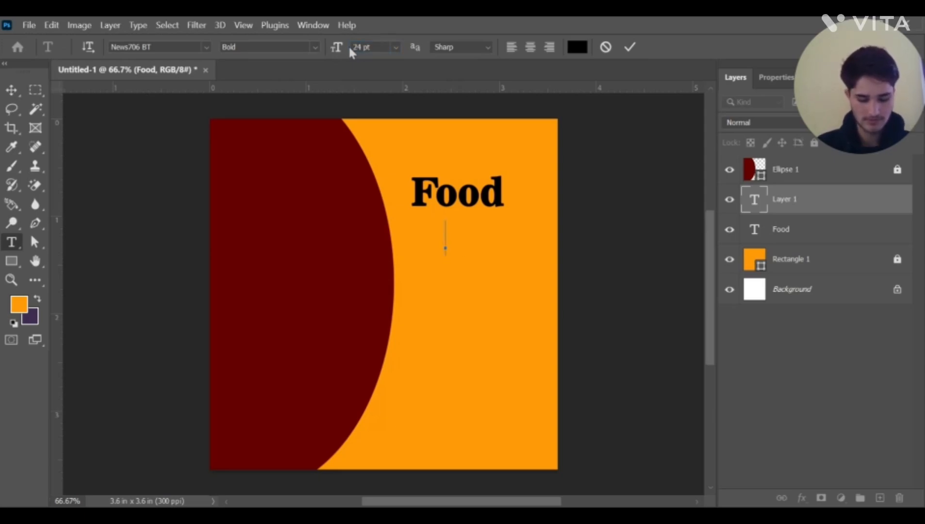
type("caterin")
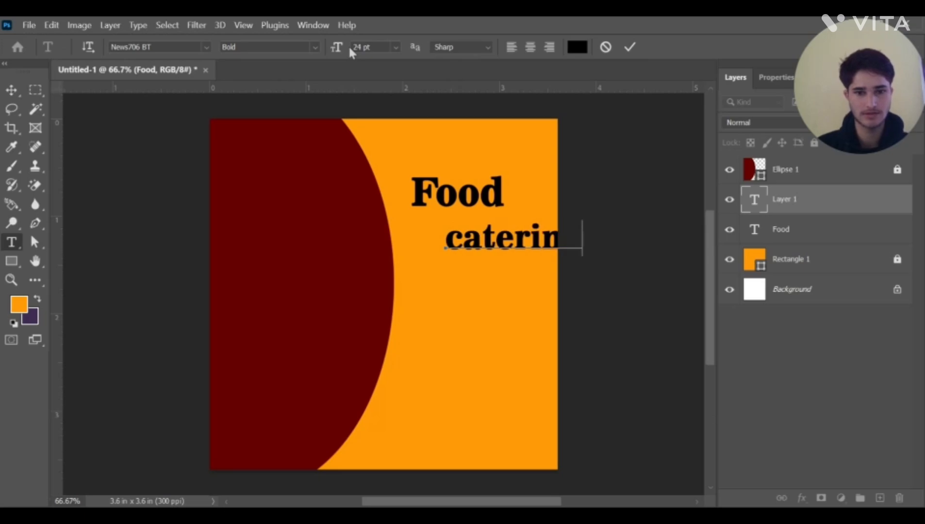
Set the catering text's font to Bartley Green Demo and commit it
key("ctrl+a")
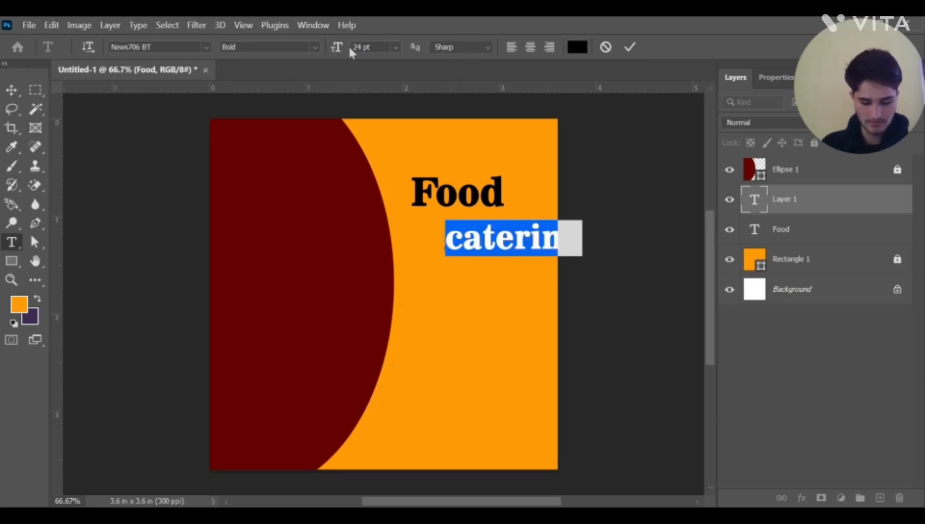
left_click(203, 44)
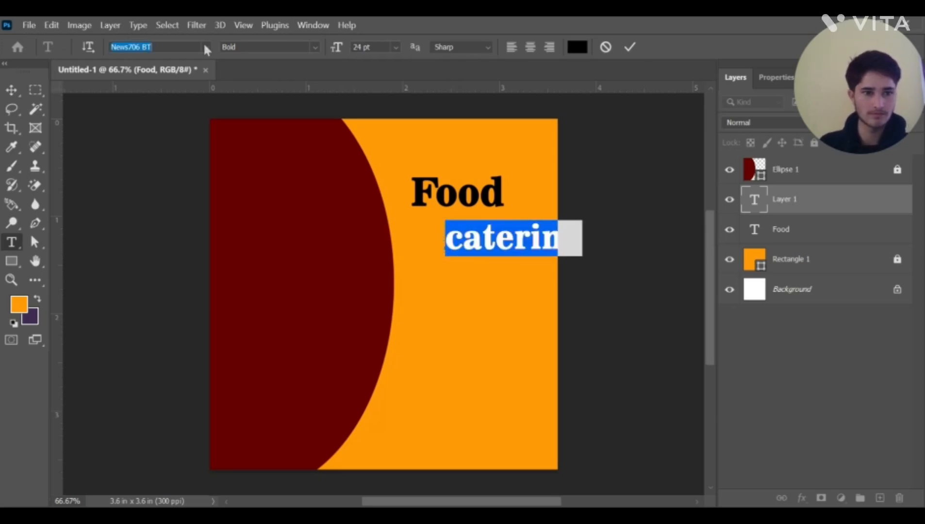
left_click(206, 46)
key("Down")
key("Down")
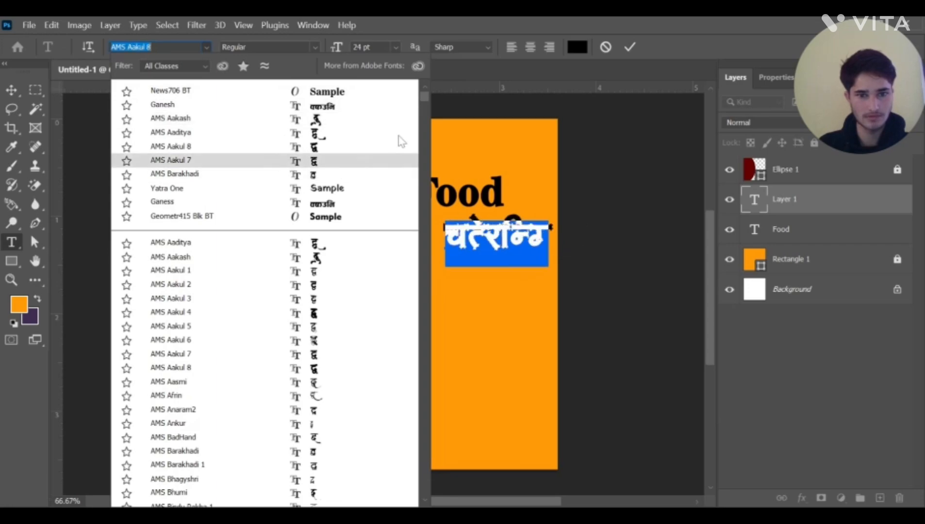
key("Up")
key("Up")
left_click_drag(421, 96, 420, 165)
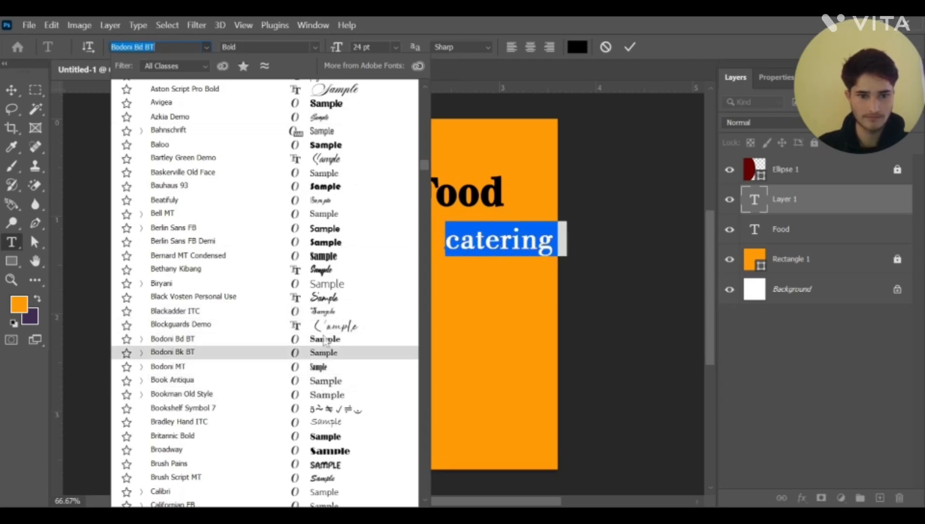
scroll(329, 316, "up", 1)
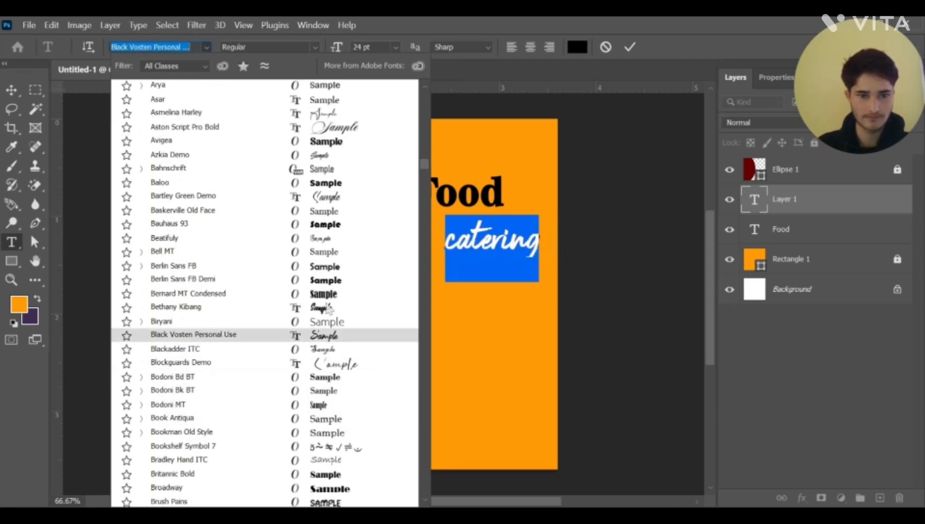
left_click(337, 200)
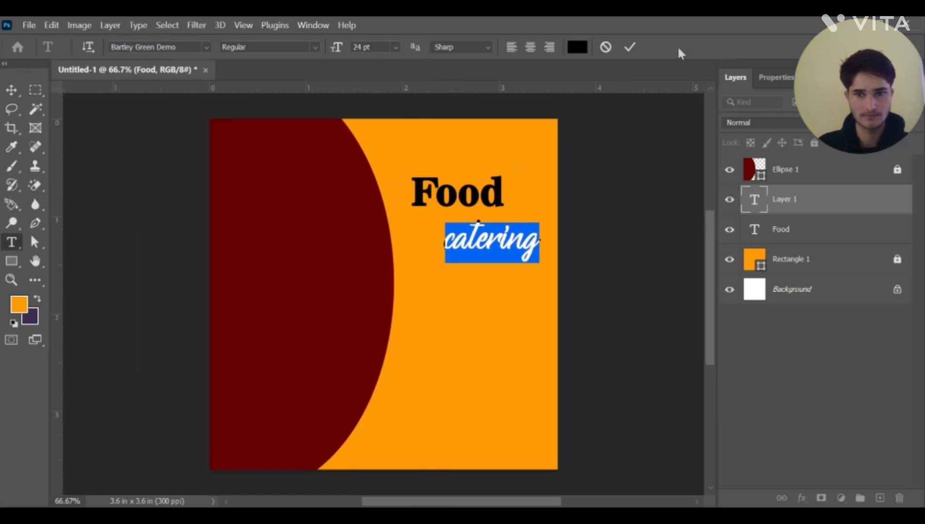
left_click(631, 48)
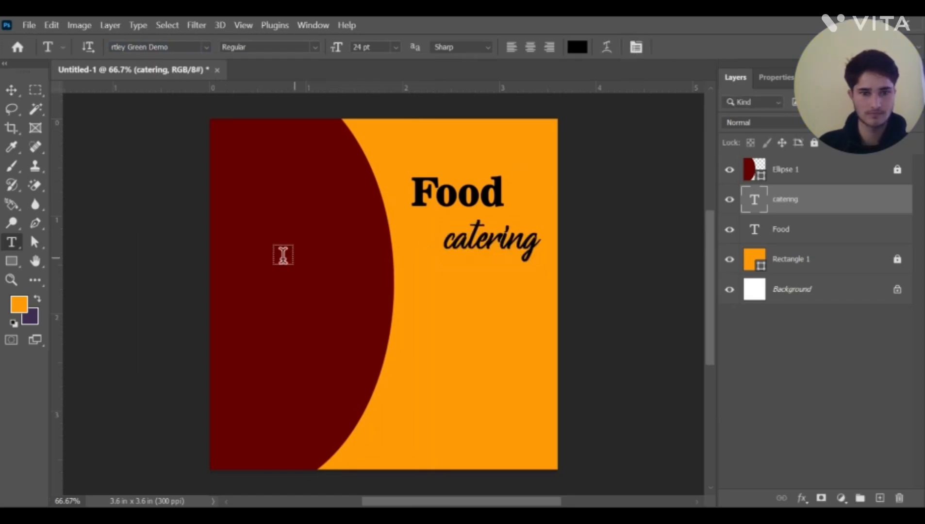
Change the catering text colour to white
left_click(488, 245)
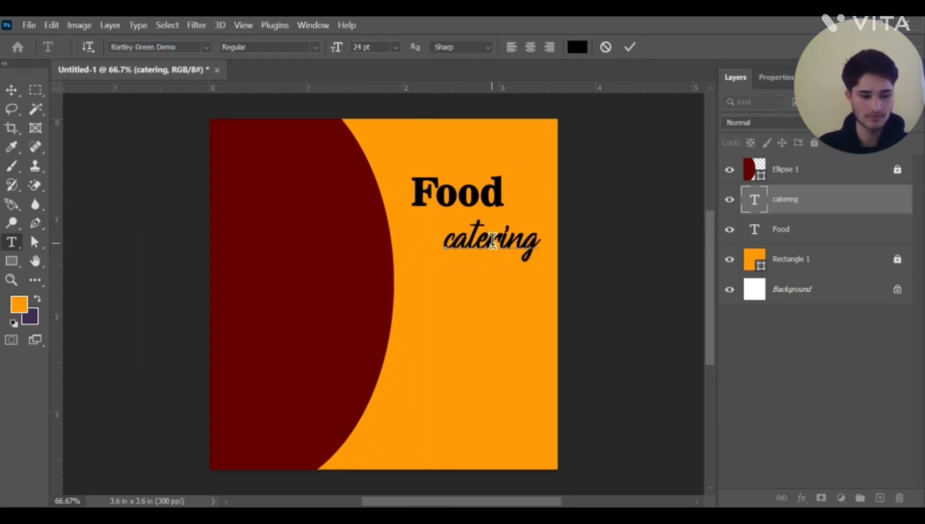
key("ctrl+a")
left_click(582, 49)
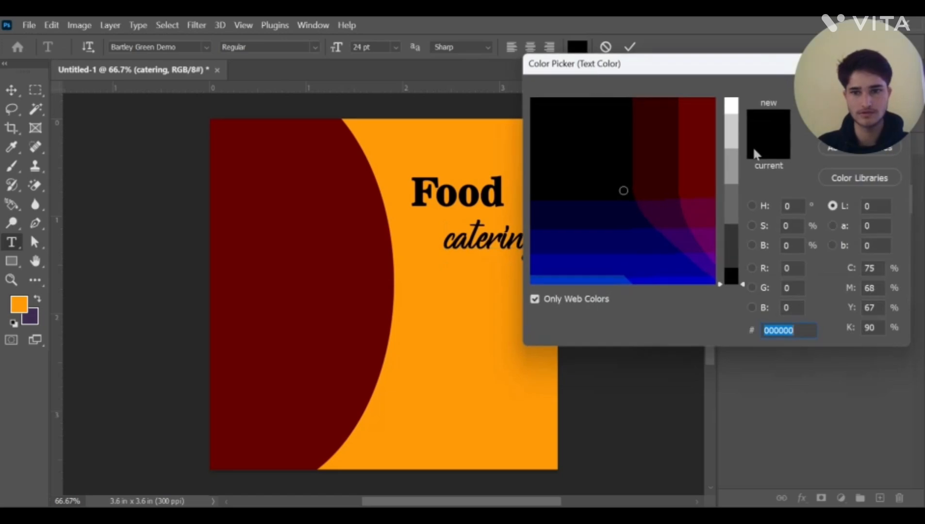
left_click_drag(729, 146, 725, 97)
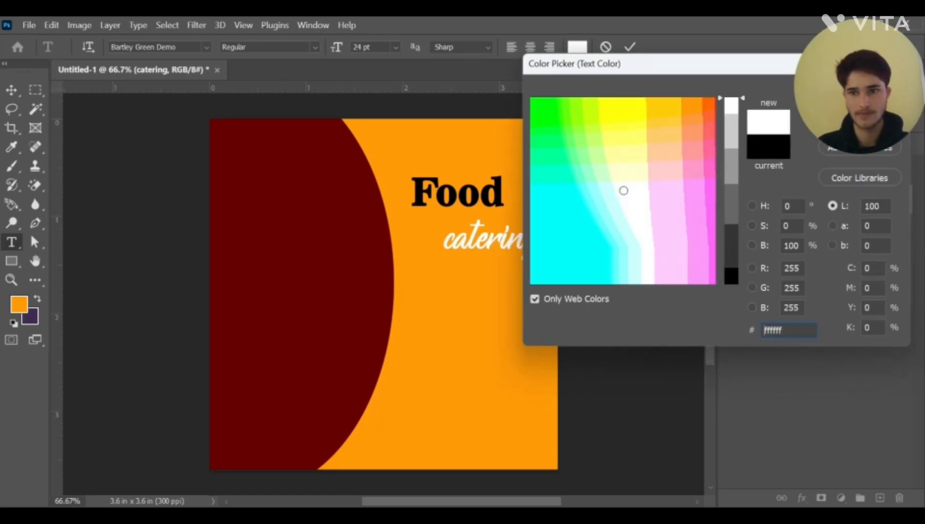
key("Return")
Reposition catering and Food so catering sits snugly under the heading
left_click(11, 90)
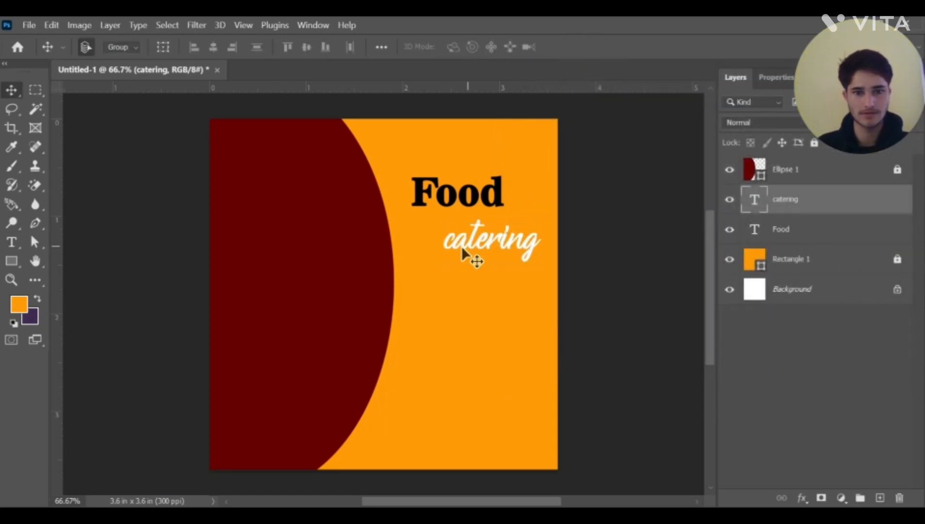
mouse_move(476, 250)
left_mouse_down()
mouse_move(447, 243)
mouse_move(476, 221)
mouse_move(481, 234)
left_mouse_up()
left_click_drag(458, 202, 485, 203)
mouse_move(483, 239)
left_mouse_down()
mouse_move(483, 223)
mouse_move(492, 231)
left_mouse_up()
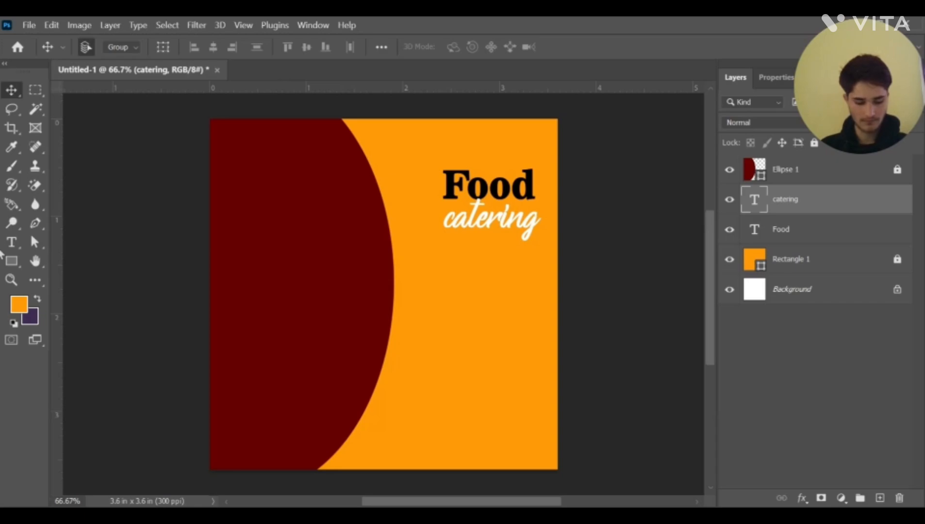
left_click(12, 242)
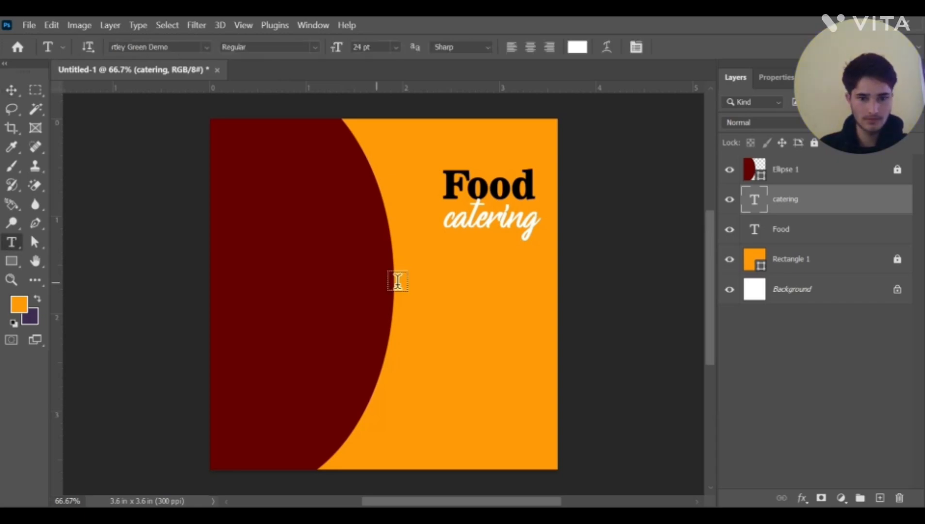
Start a new text layer below the heading in Times New Roman Regular at 16 pt
left_click(446, 273)
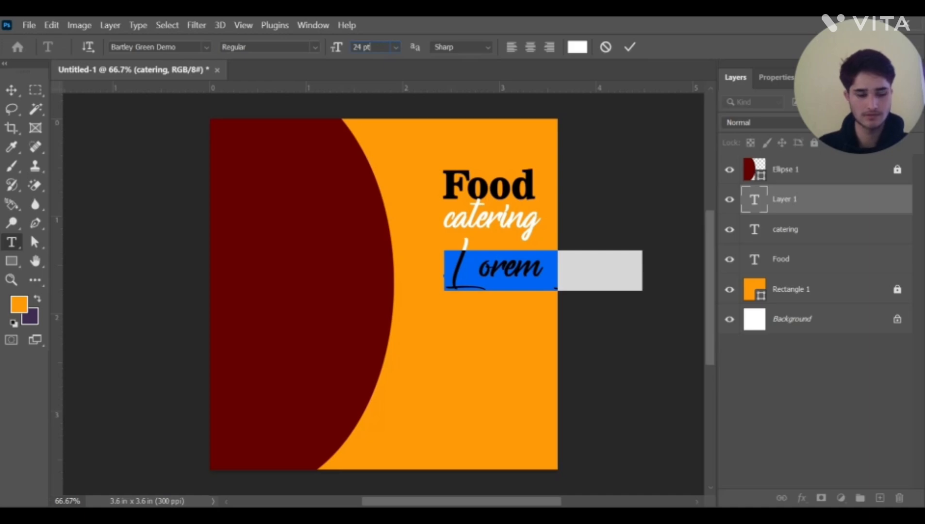
double_click(361, 47)
type("16")
key("Return")
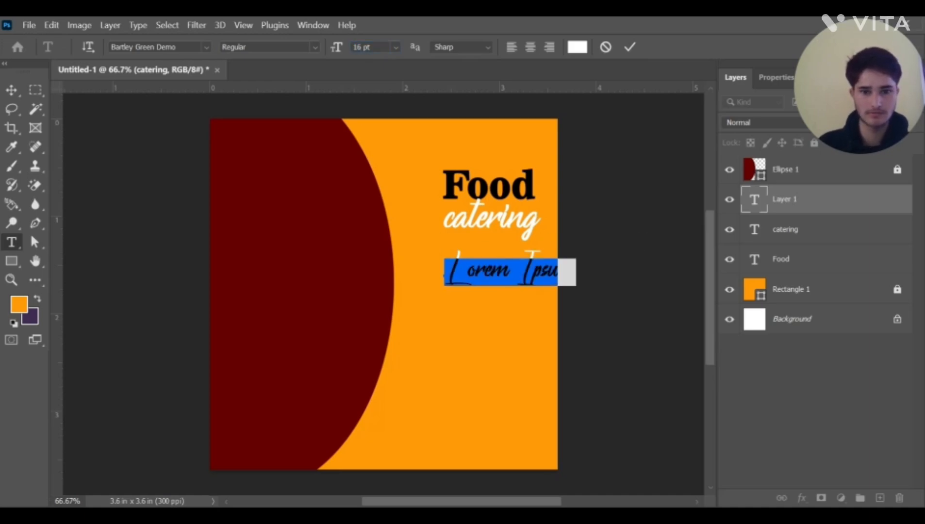
key("BackSpace")
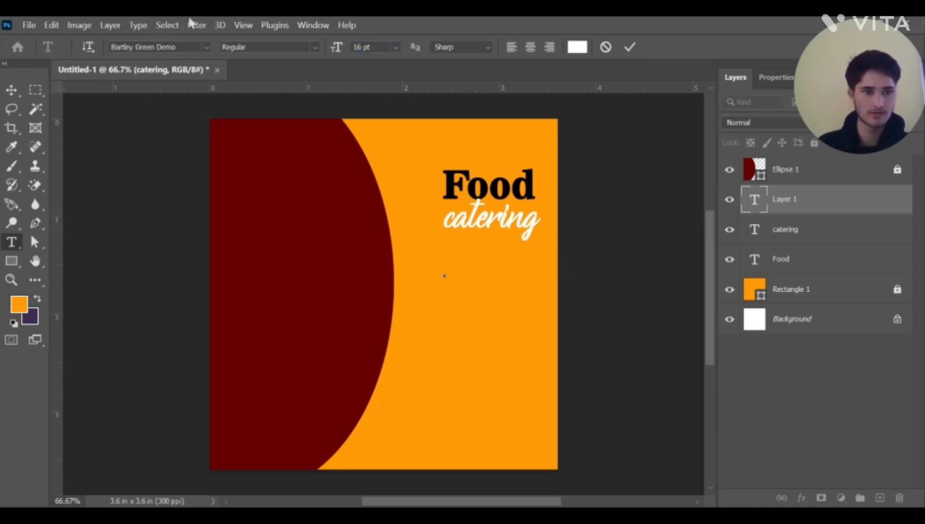
left_click(206, 47)
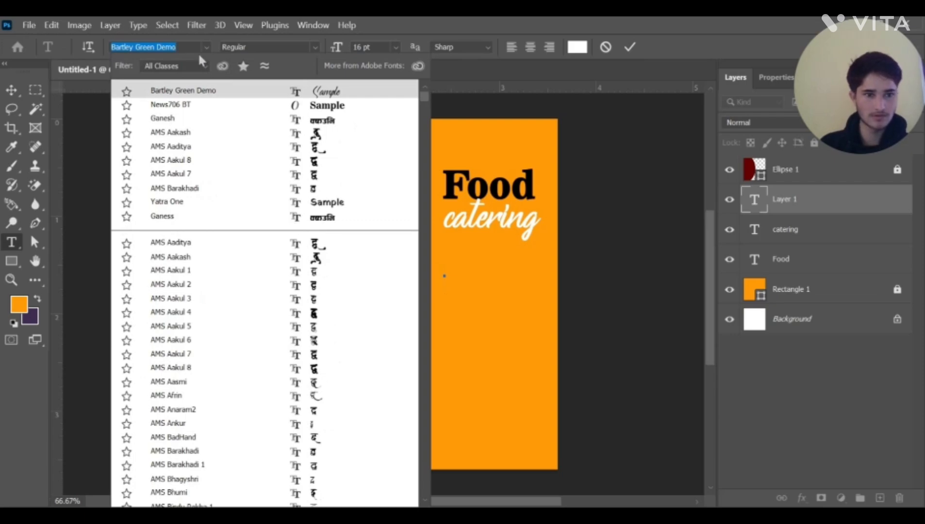
type("time")
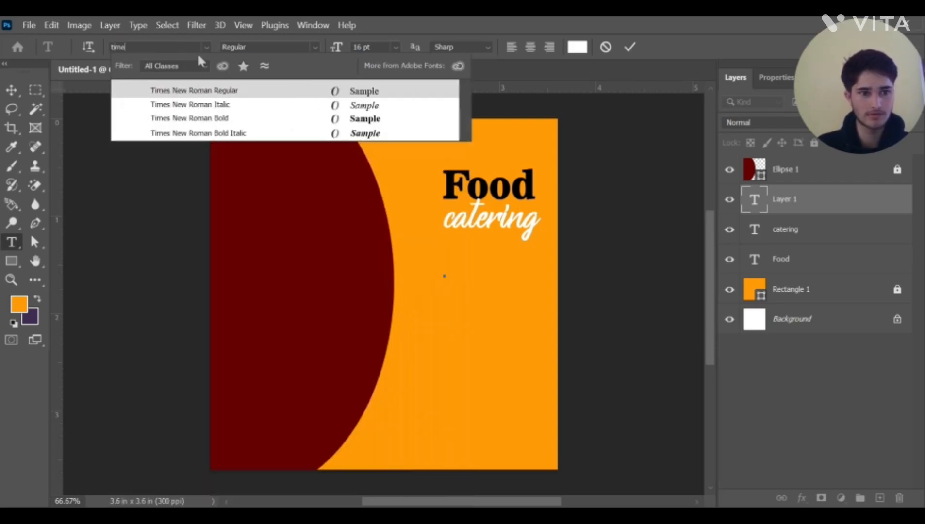
left_click(232, 90)
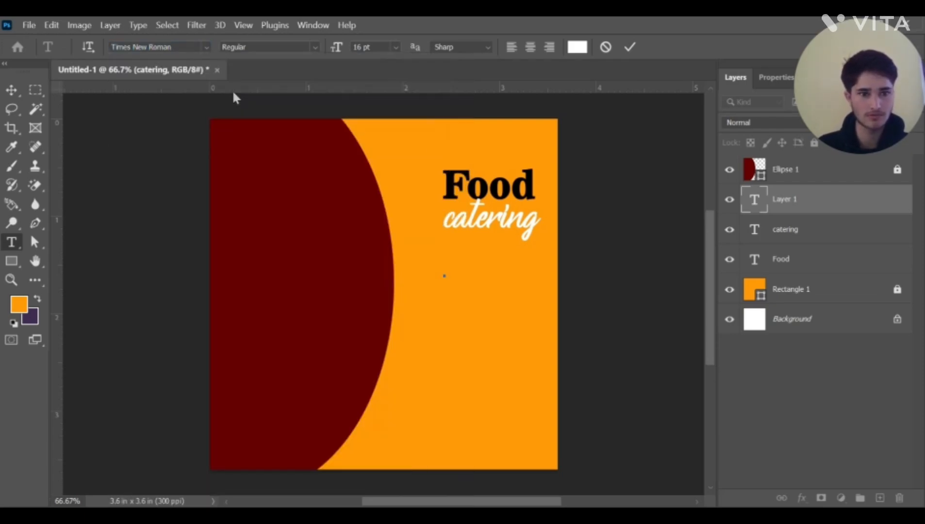
Type the tagline 'catering to your Culinary' and reduce it to 8 pt
type("ca")
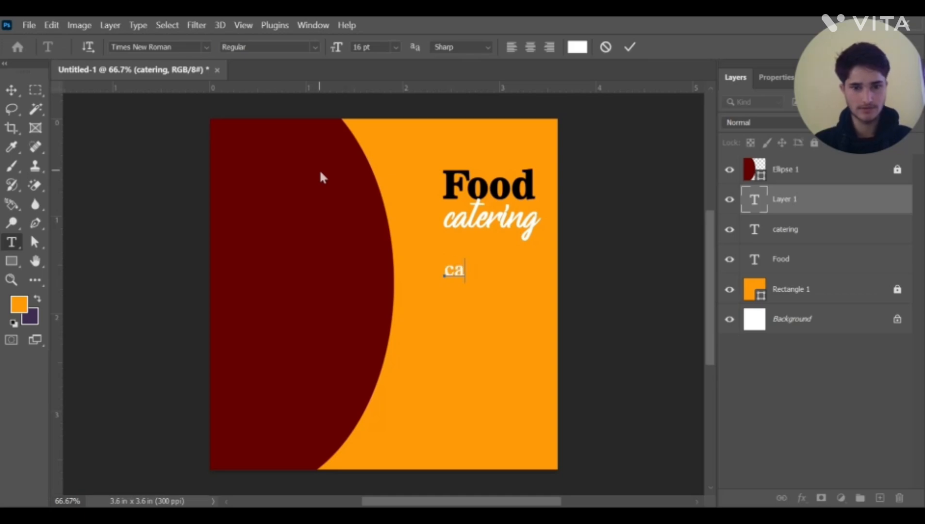
type("t")
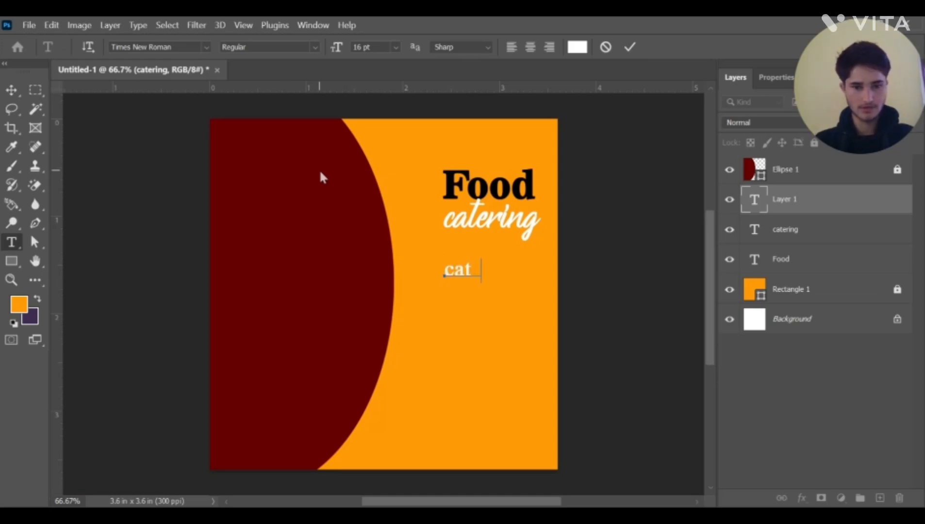
type("ering")
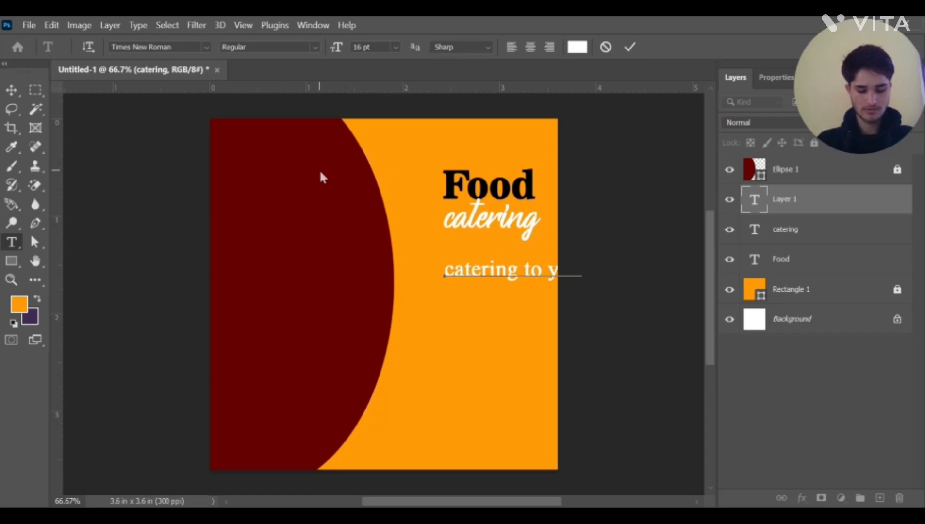
type(" to y")
key("ctrl")
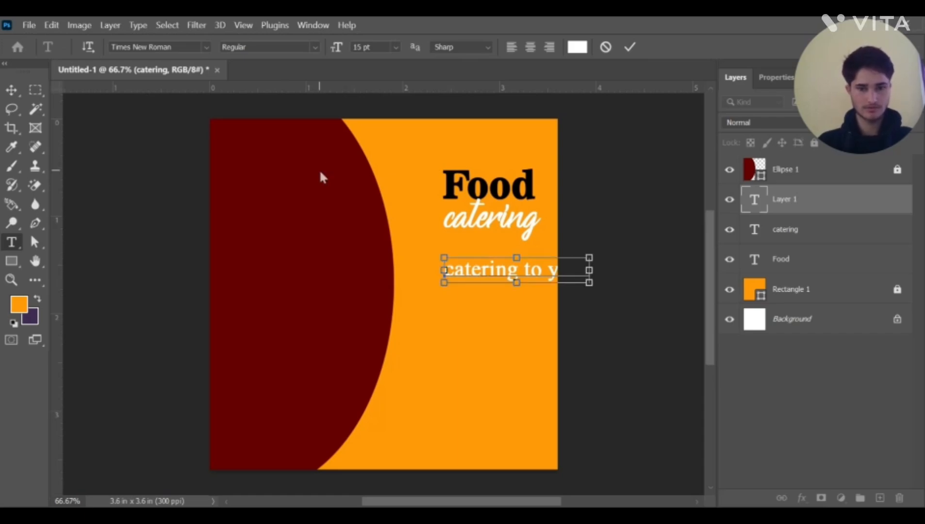
key("ctrl+a")
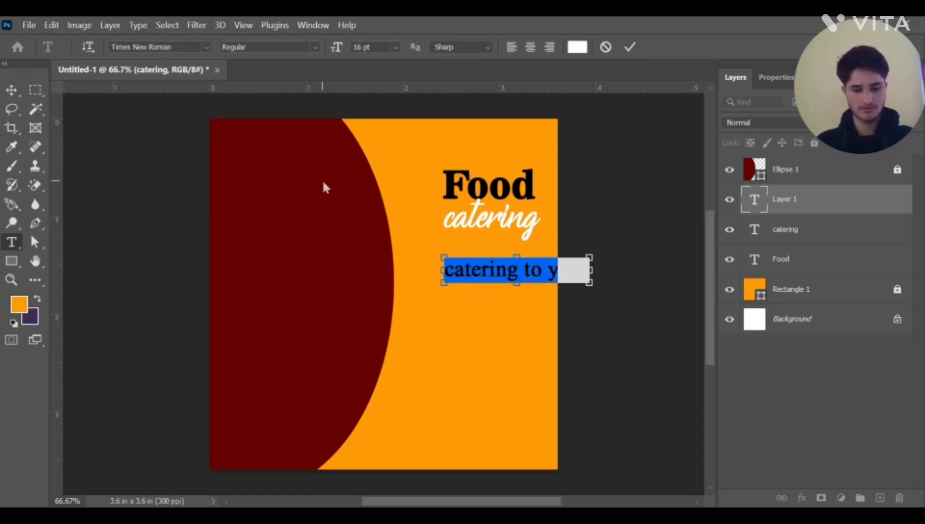
key("ctrl+shift+period")
key("ctrl+shift+comma")
key("ctrl+shift+comma")
key("ctrl+shift+comma")
key("ctrl+shift+comma")
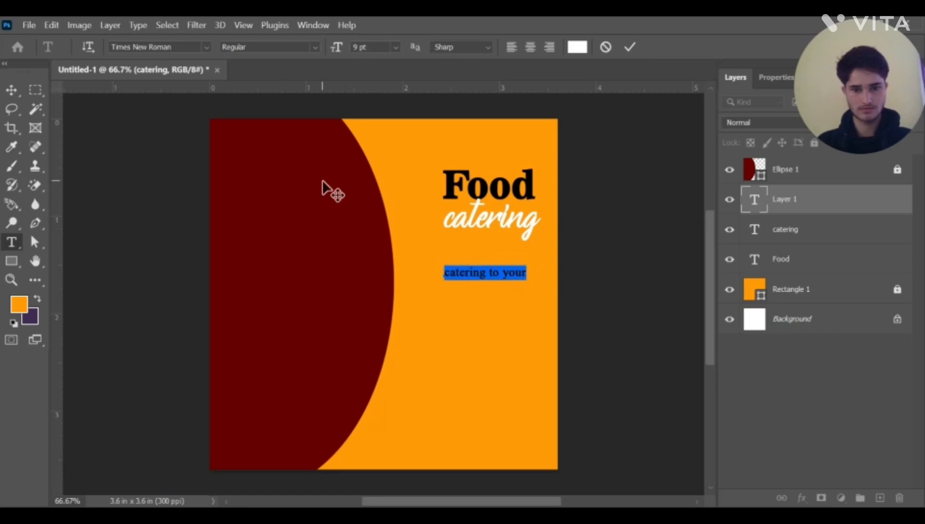
left_click(510, 270)
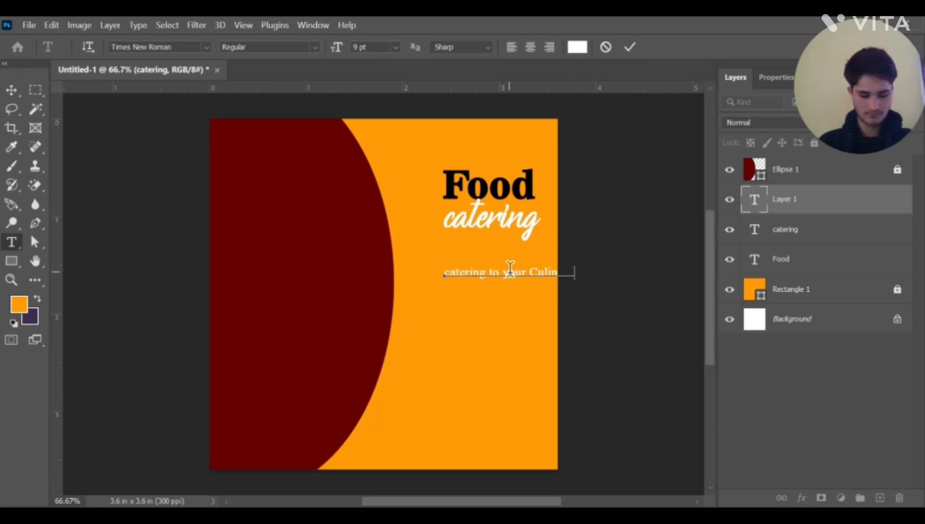
type("nee")
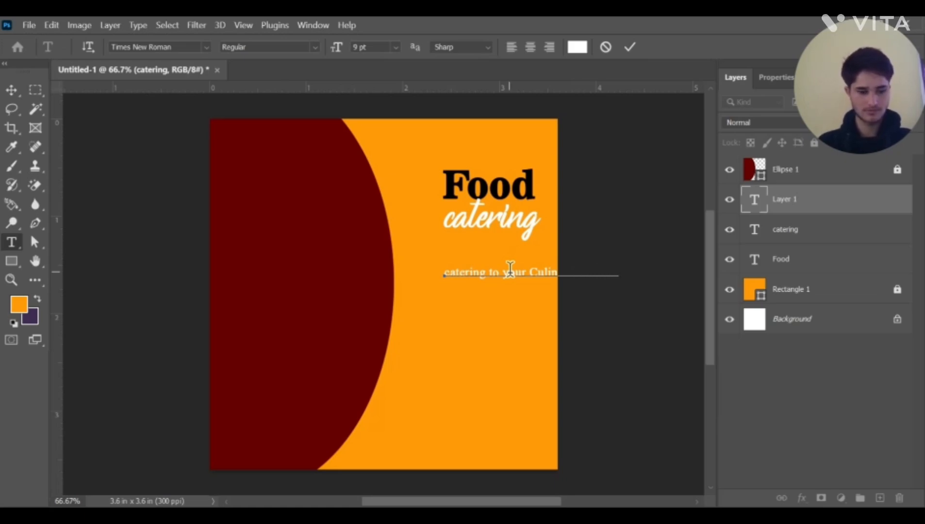
key("ctrl+a")
key("ctrl+shift+comma")
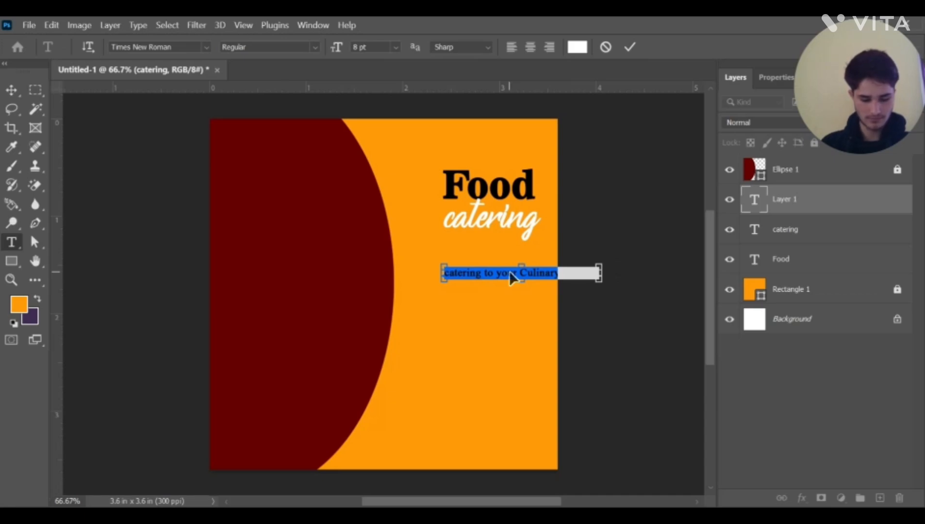
Move the tagline left and up, and make its text black
left_click(11, 90)
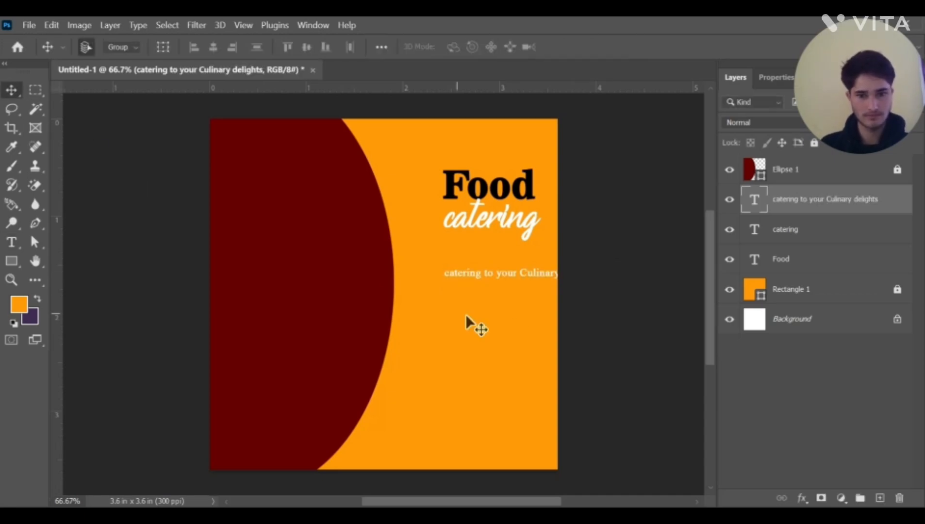
left_click_drag(489, 273, 448, 267)
left_click(12, 242)
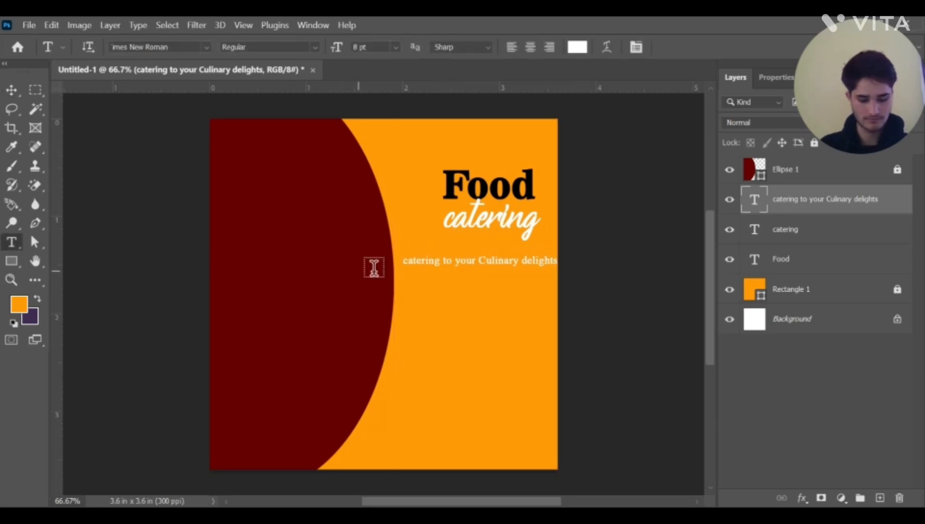
left_click(463, 263)
key("ctrl+a")
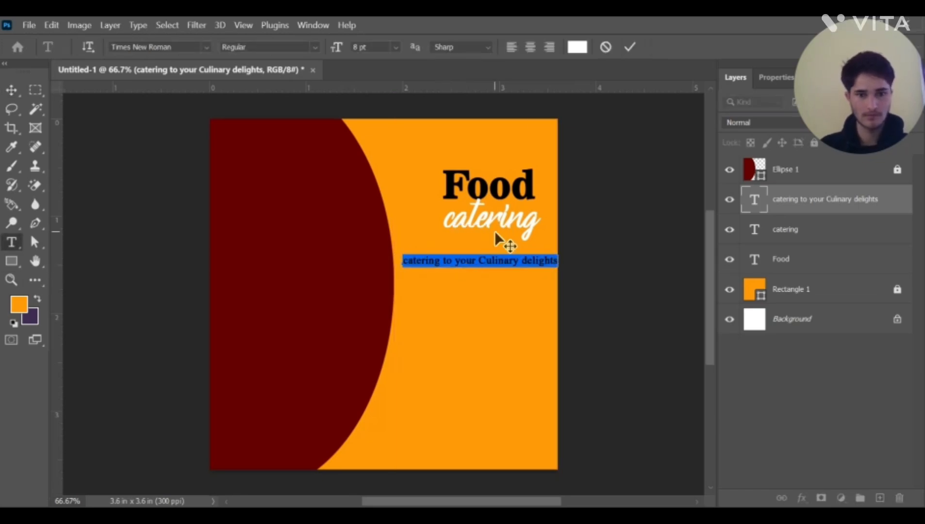
left_click(577, 47)
left_click_drag(731, 195, 736, 282)
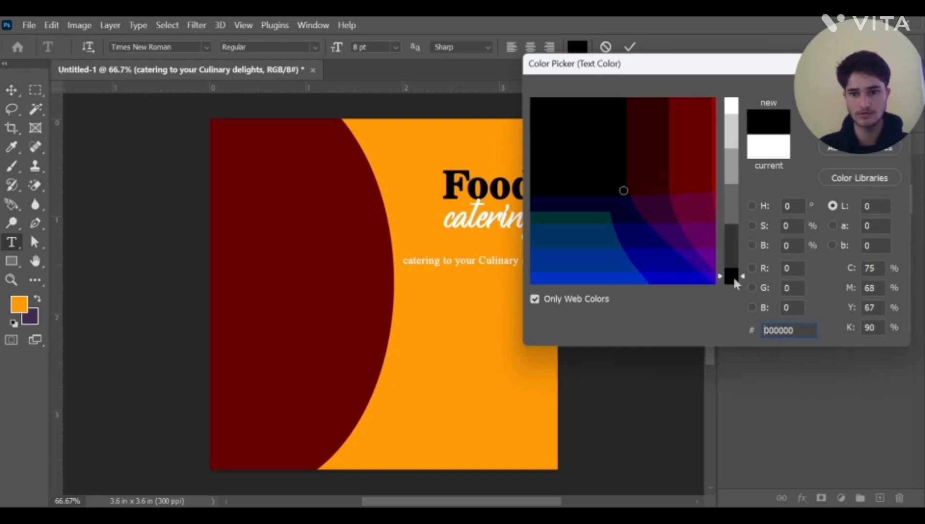
left_click(859, 86)
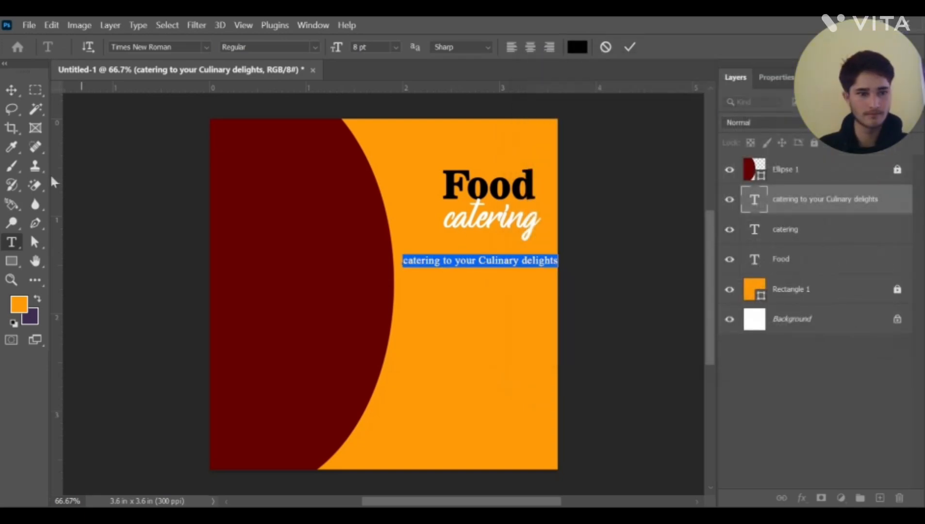
left_click(464, 258)
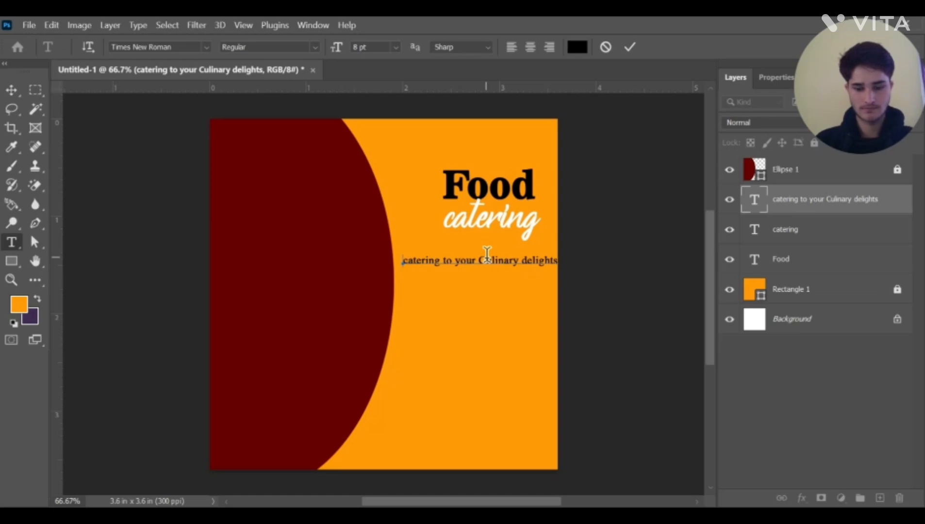
Capitalise 'Catering' and 'Your' and set the tagline to 7 pt
key("Delete")
type("C")
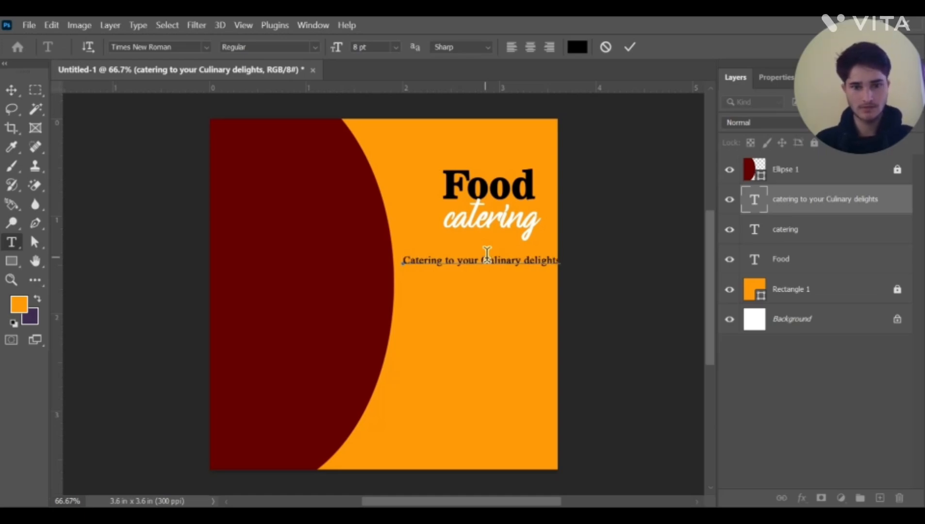
left_click(457, 261)
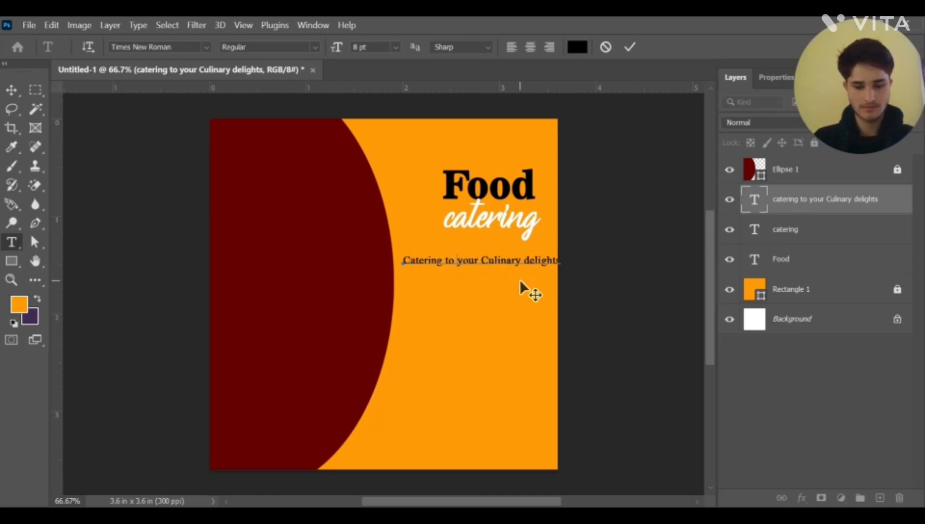
key("Delete")
type("Y")
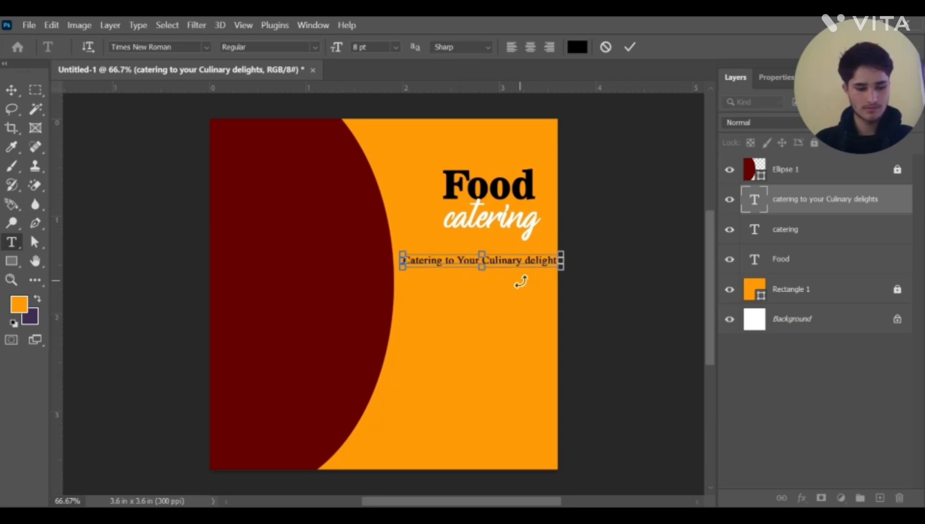
key("ctrl+a")
key("ctrl+shift+comma")
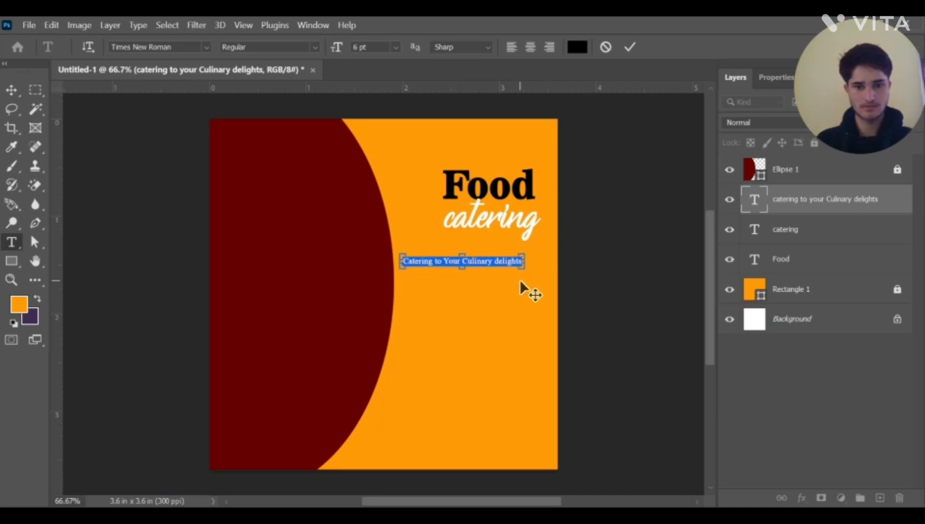
key("ctrl+shift+period")
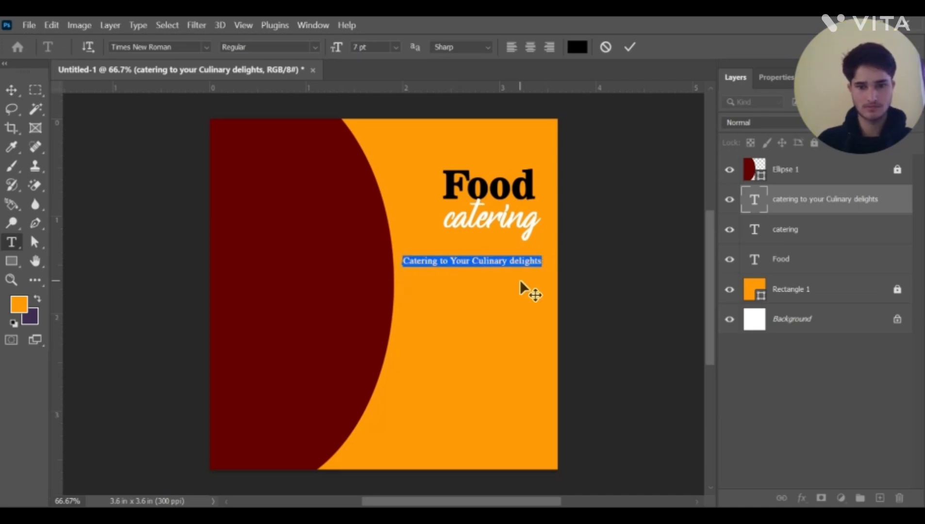
left_click(629, 47)
Position the tagline just under the catering heading and capitalise 'Delights'
key("v")
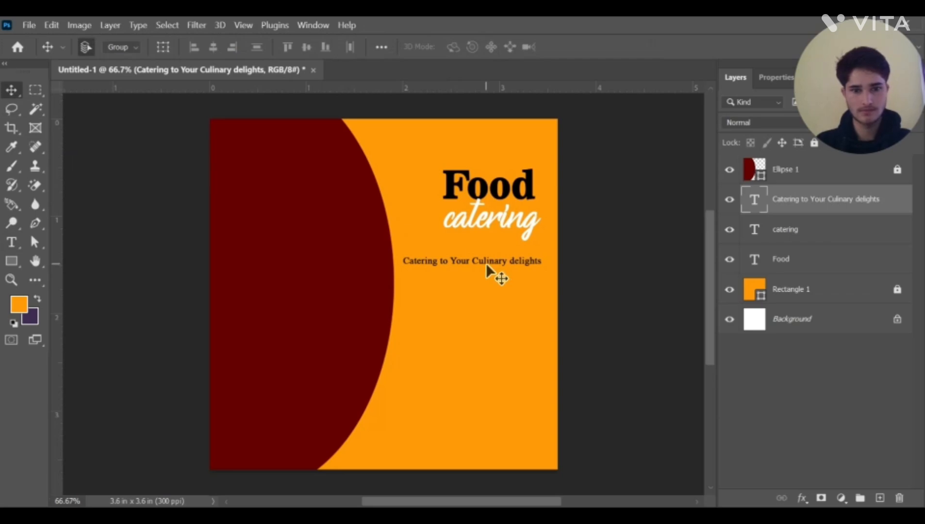
left_click_drag(488, 264, 493, 247)
scroll(493, 246, "down", 3)
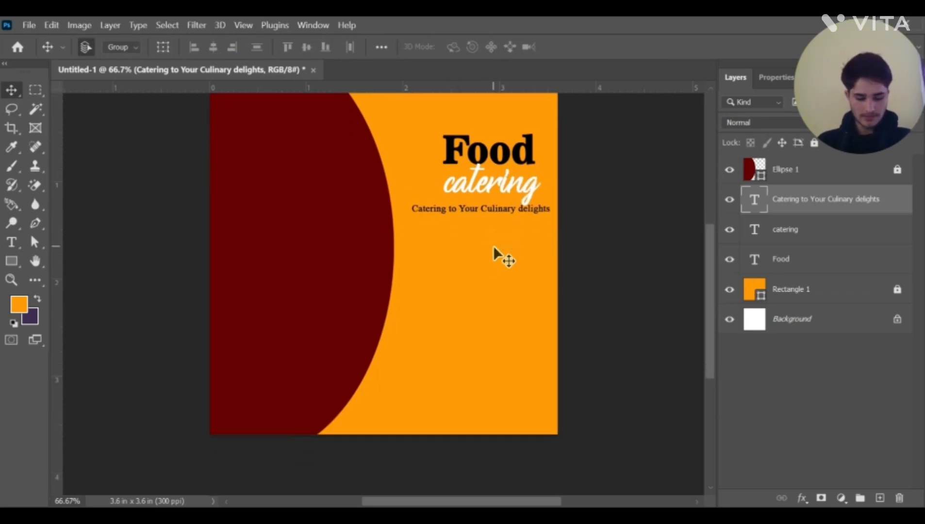
left_click_drag(493, 208, 493, 215)
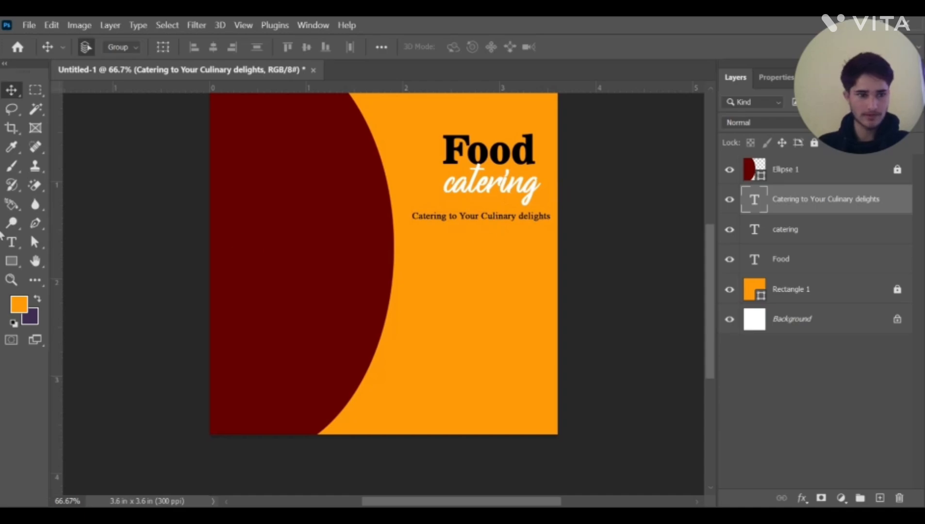
left_click(12, 242)
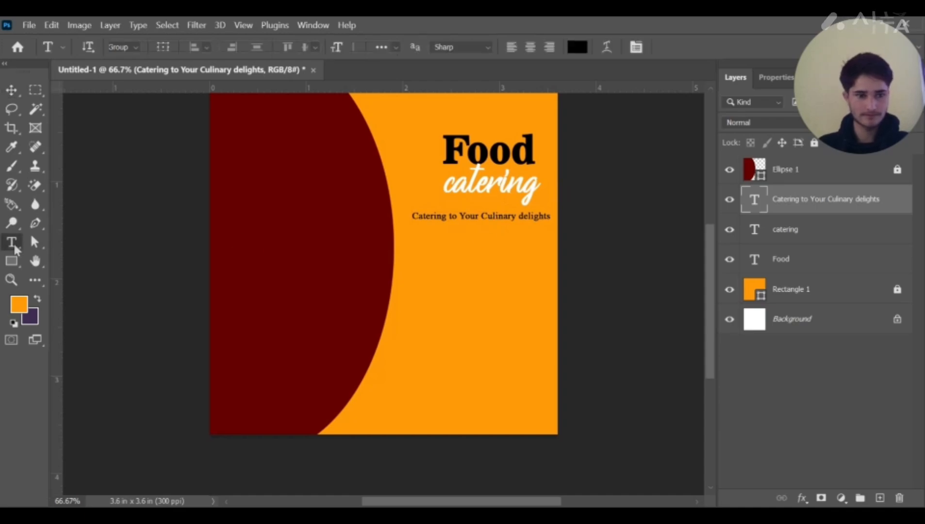
left_click(525, 214)
key("BackSpace")
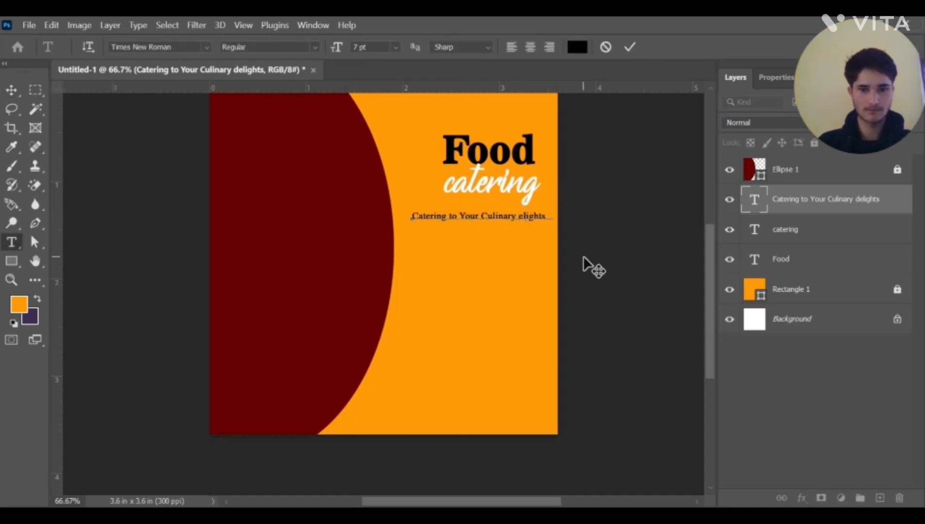
type("D")
left_click(632, 47)
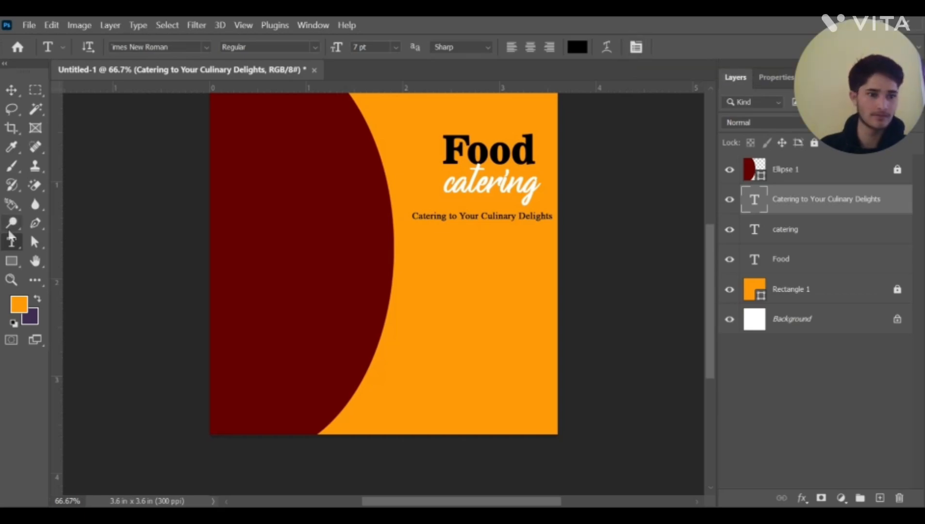
Draw a rectangle below the tagline and round its corners
left_click_drag(16, 264, 50, 264)
left_click_drag(429, 251, 526, 284)
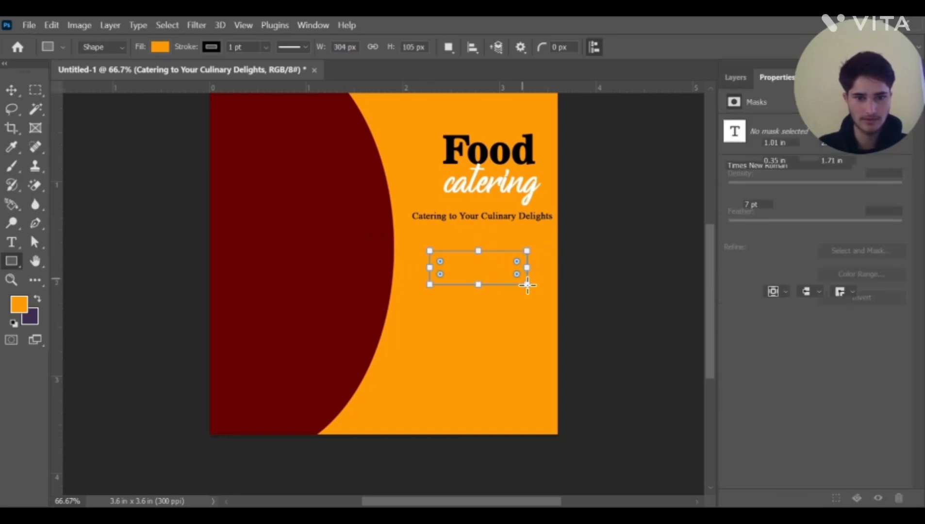
mouse_move(440, 261)
left_mouse_down()
mouse_move(451, 262)
mouse_move(436, 251)
left_mouse_up()
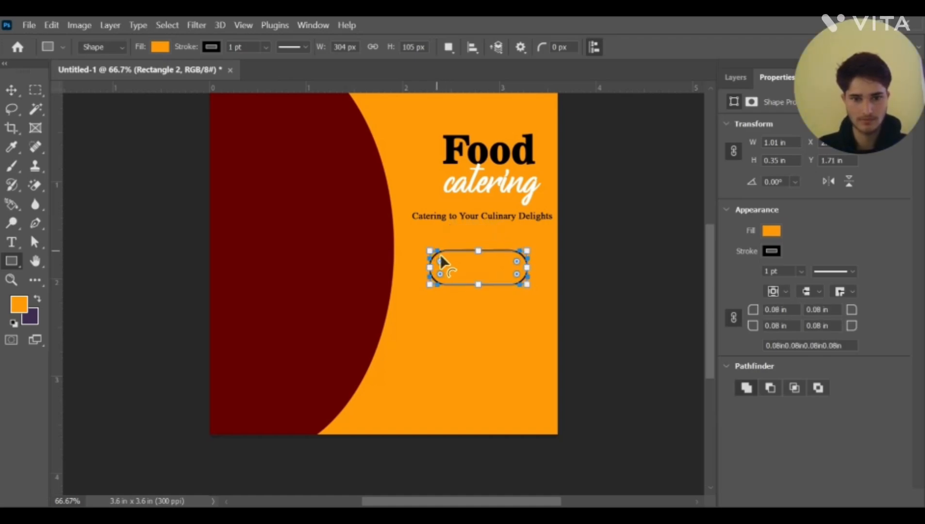
Fill the rounded rectangle with white and remove its outline stroke
left_click(10, 91)
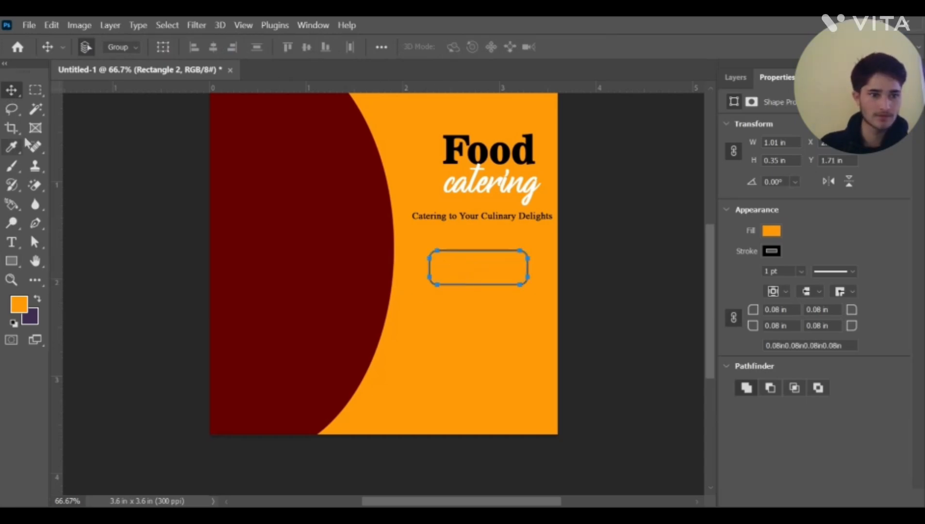
left_click(11, 260)
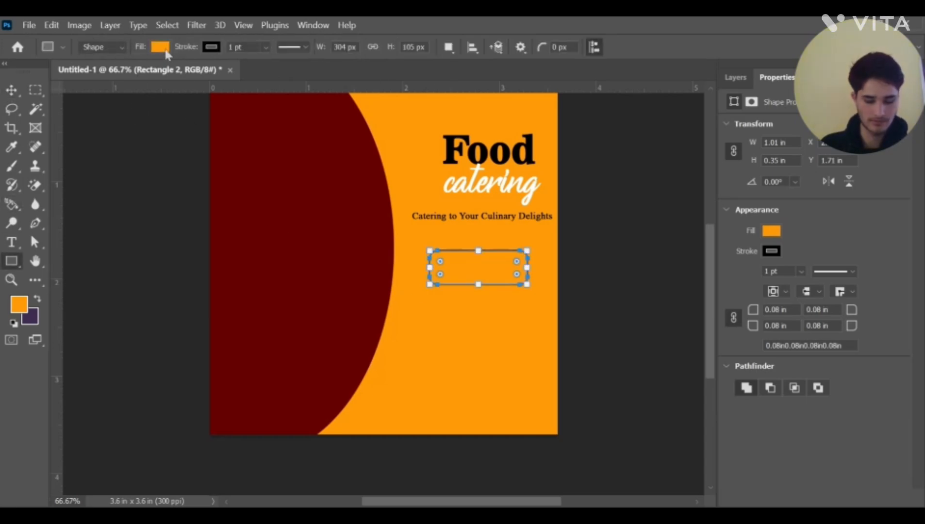
left_click(161, 47)
left_click(82, 125)
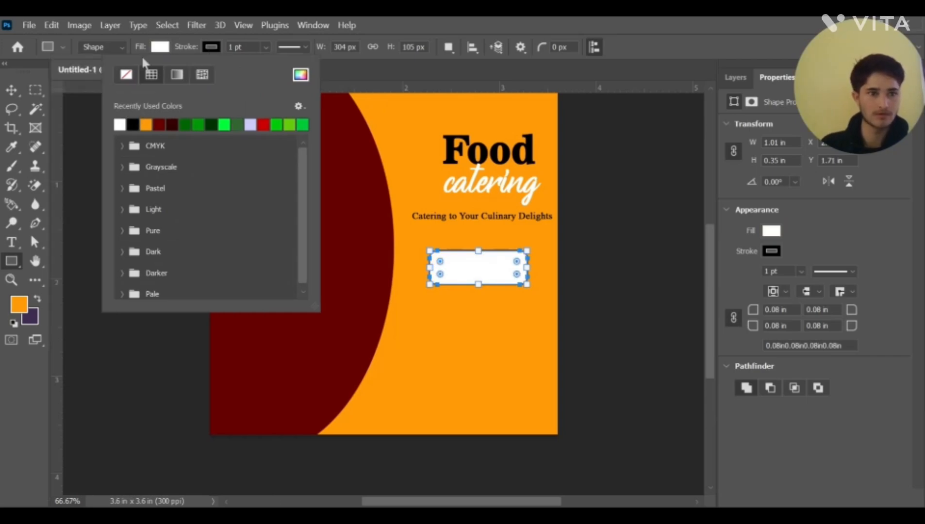
left_click(125, 74)
left_click(11, 90)
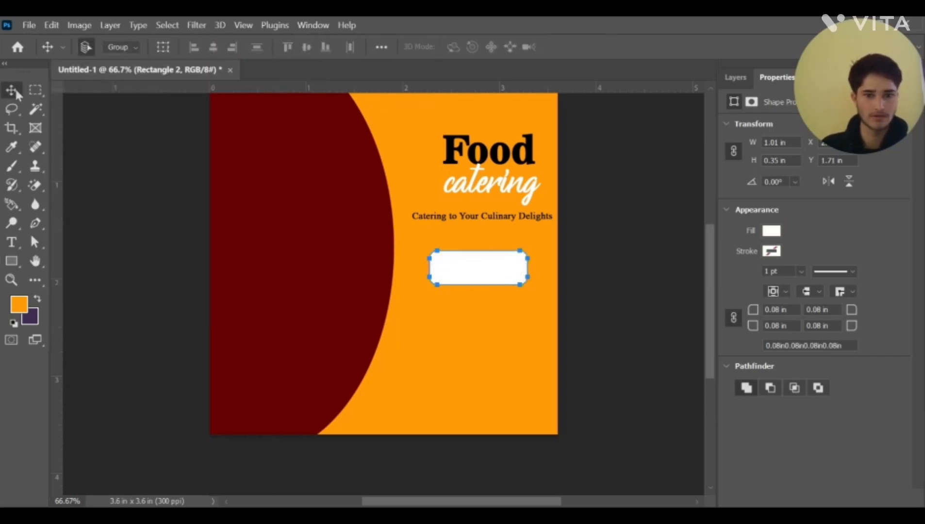
left_click(11, 242)
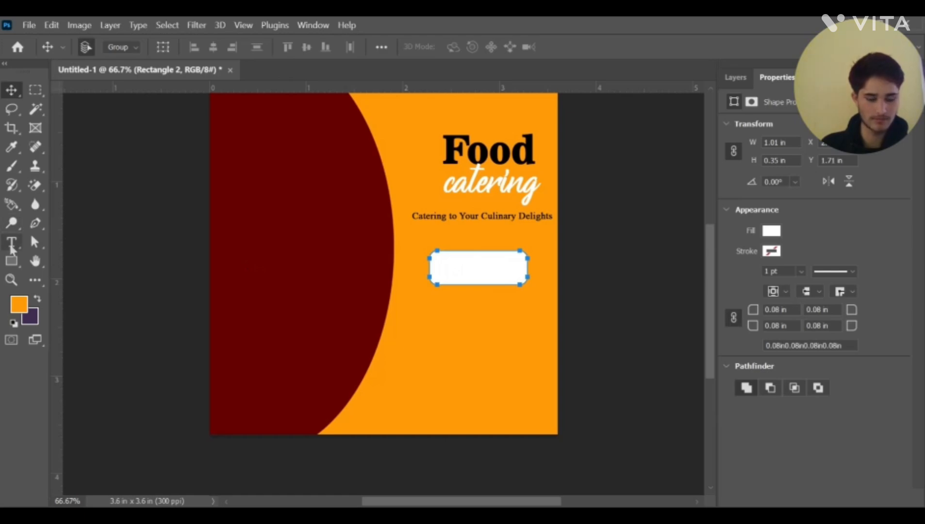
Type 'OUR SERVICE' on a new text line below the white box
left_click(465, 268)
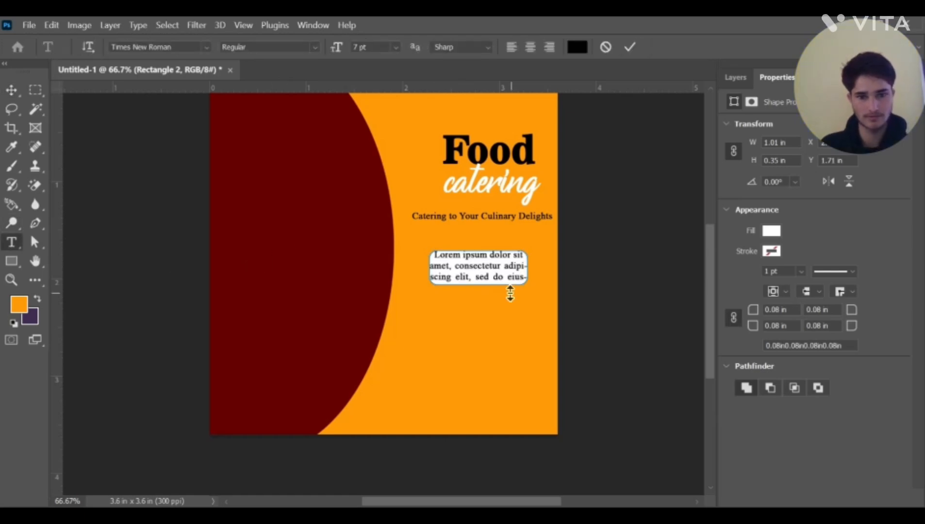
key("BackSpace")
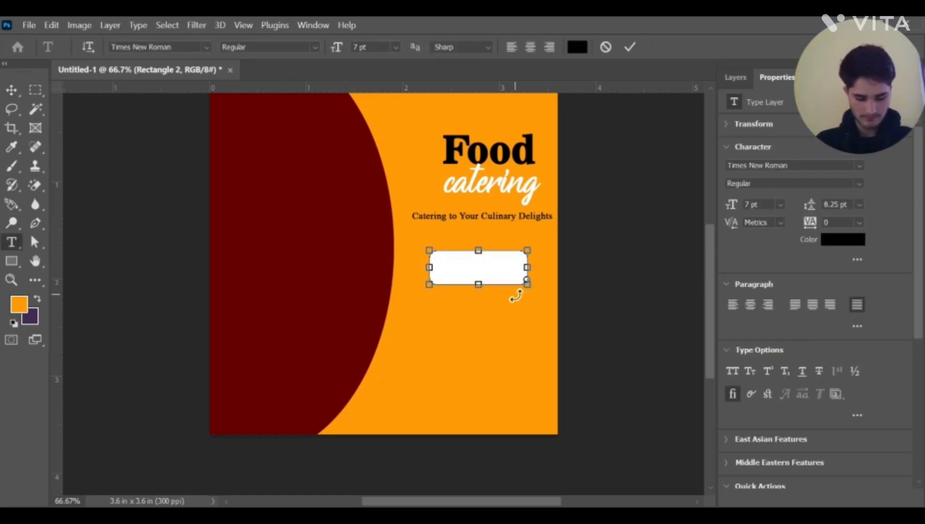
type("Our")
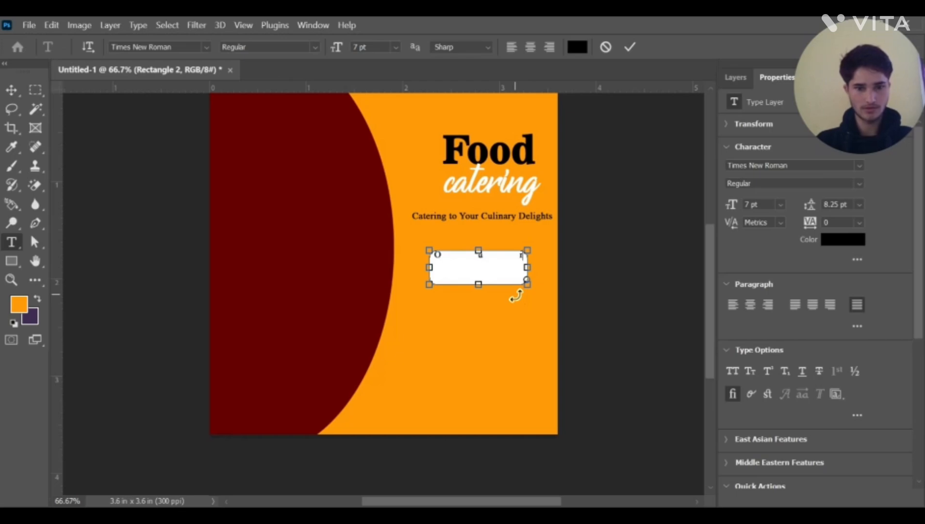
key("ctrl+a")
key("BackSpace")
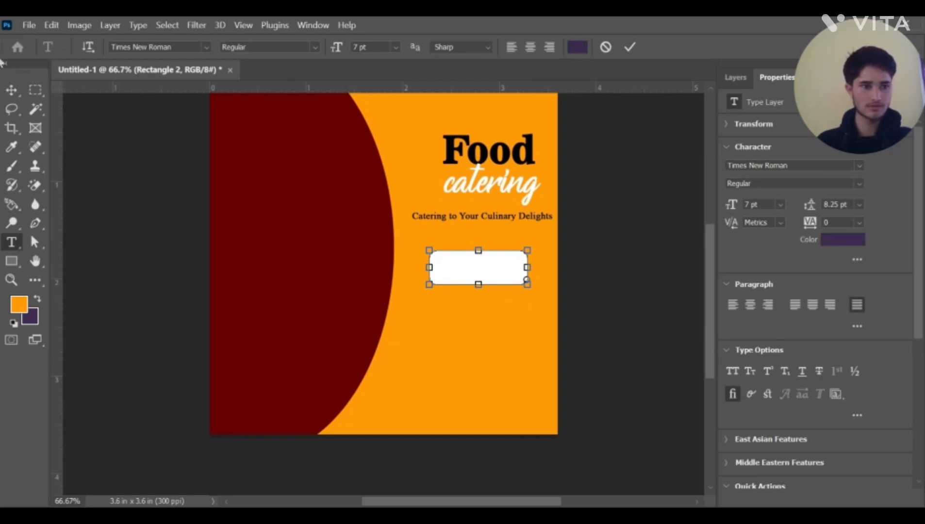
left_click(14, 92)
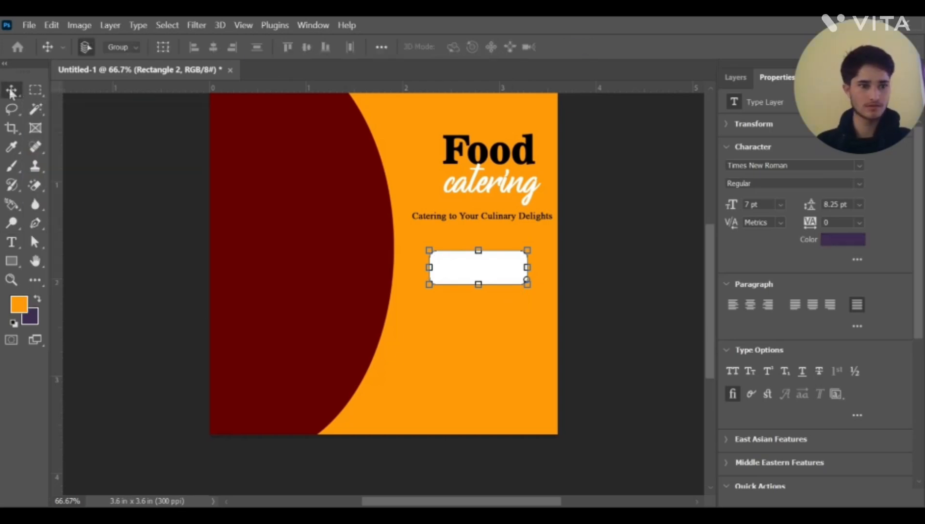
left_click(12, 242)
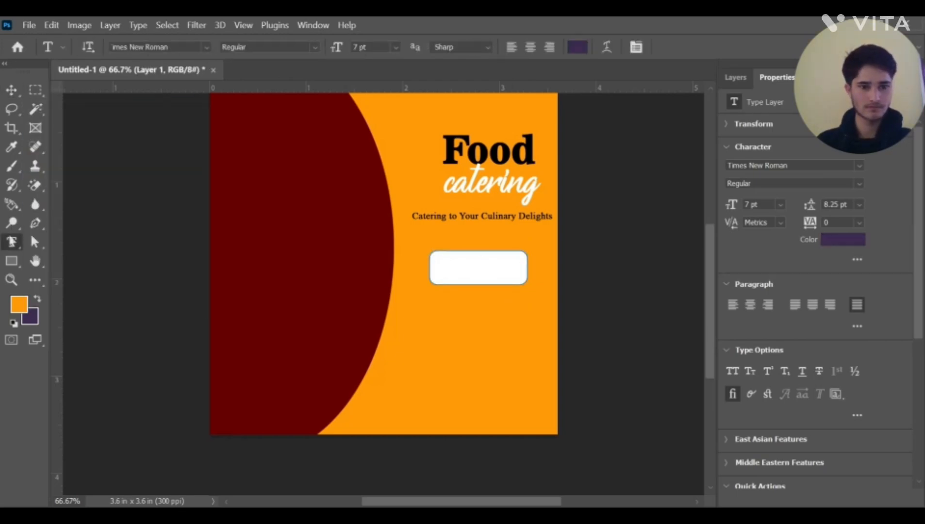
left_click(436, 298)
key("BackSpace")
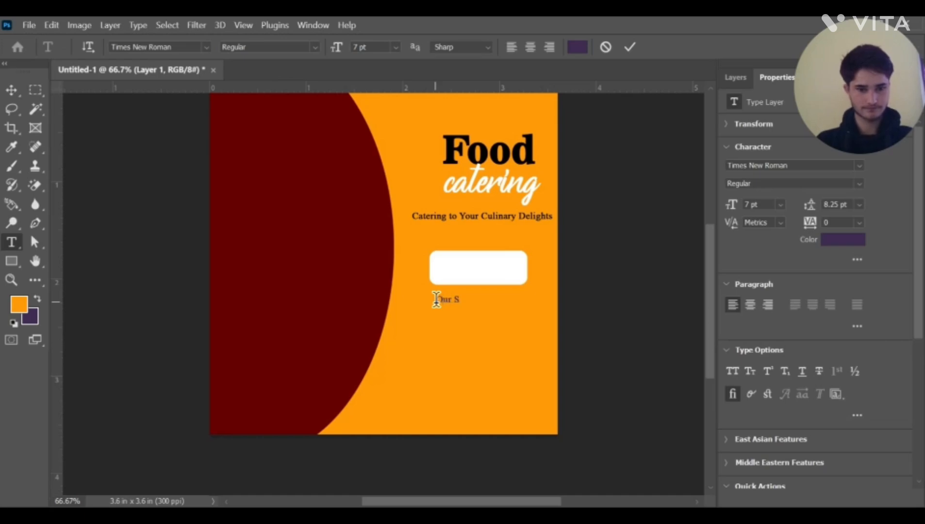
type("Our S")
key("BackSpace")
key("BackSpace")
key("BackSpace")
key("BackSpace")
key("BackSpace")
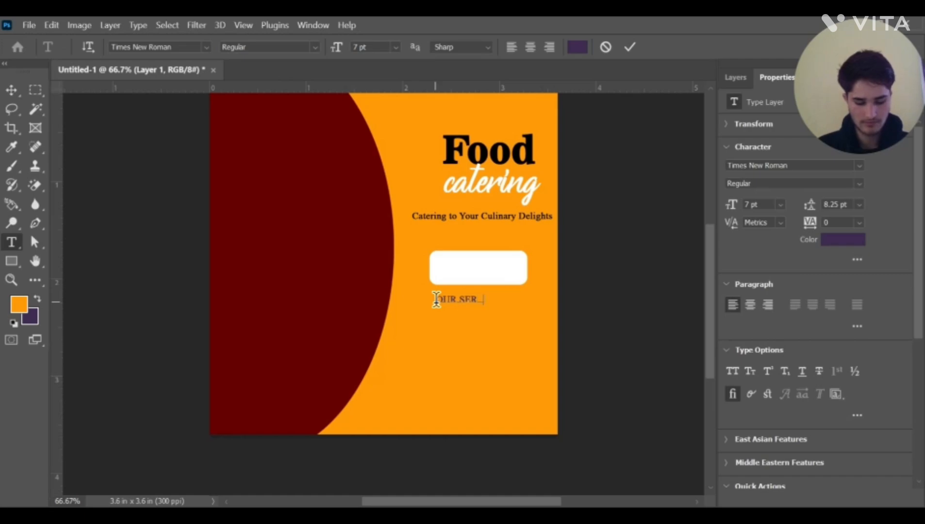
type("OUR SERVICE")
Make the OUR SERVICE text pure black at 10 pt
key("ctrl+a")
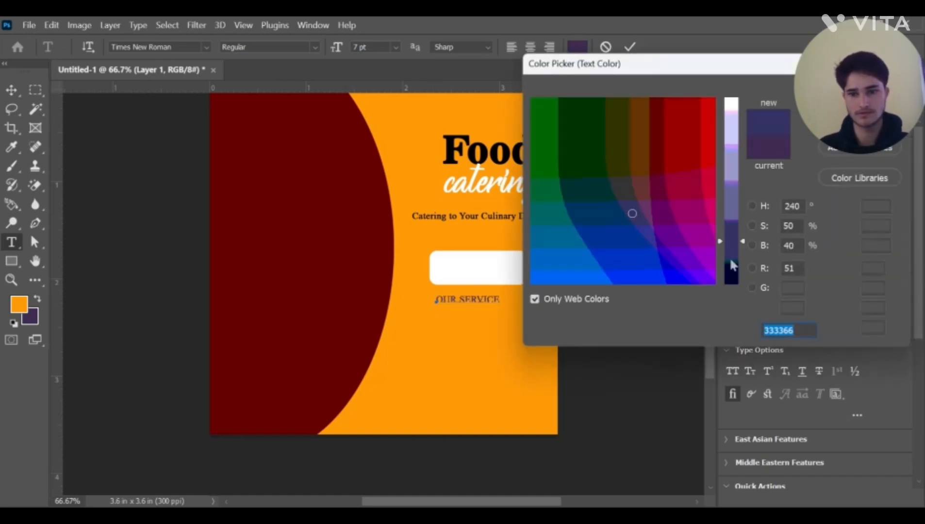
left_click_drag(733, 262, 738, 285)
left_click(619, 171)
left_click(528, 112)
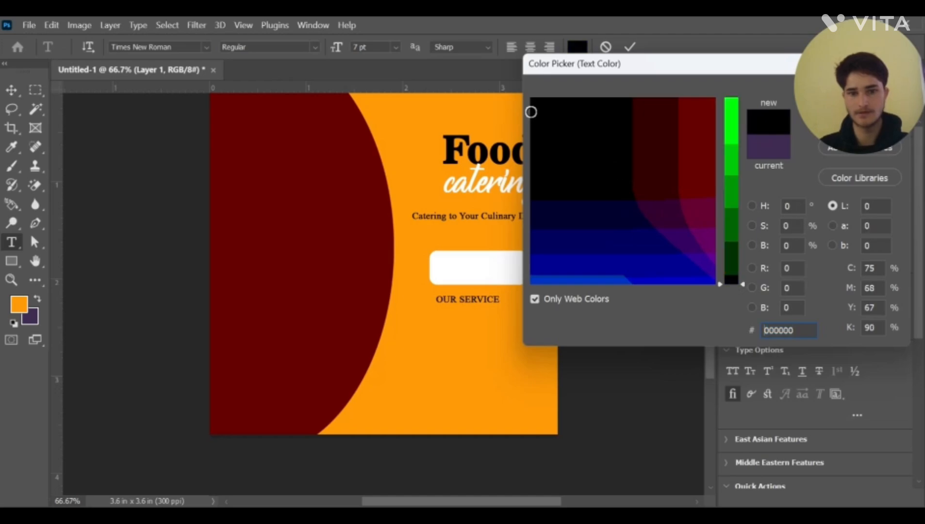
key("Return")
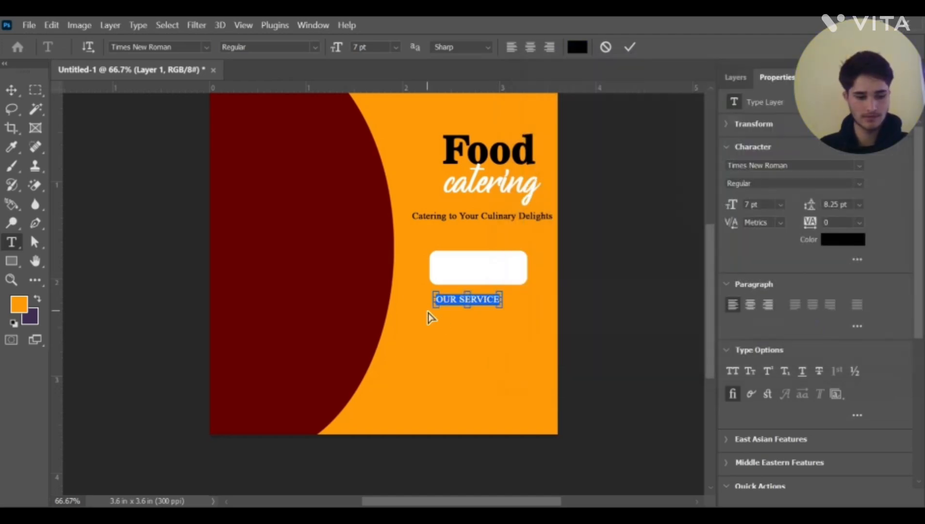
key("ctrl+shift+period")
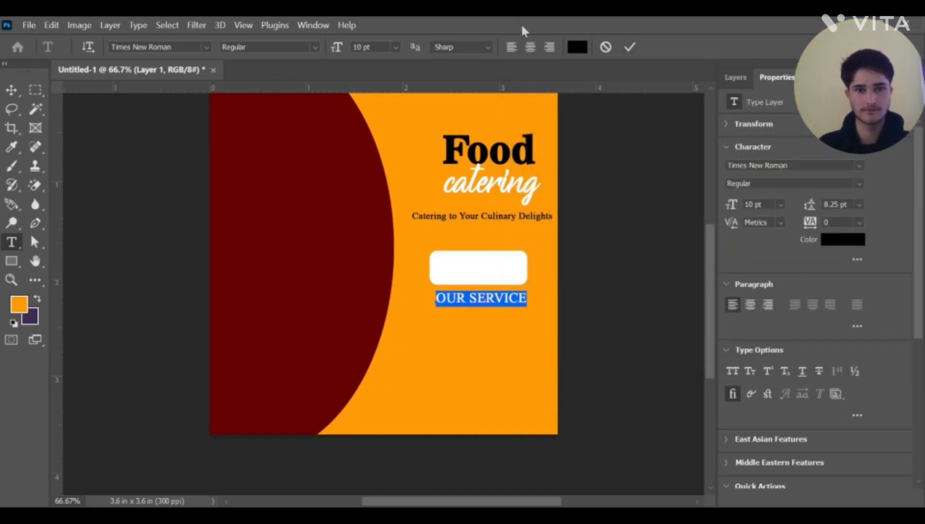
left_click(628, 48)
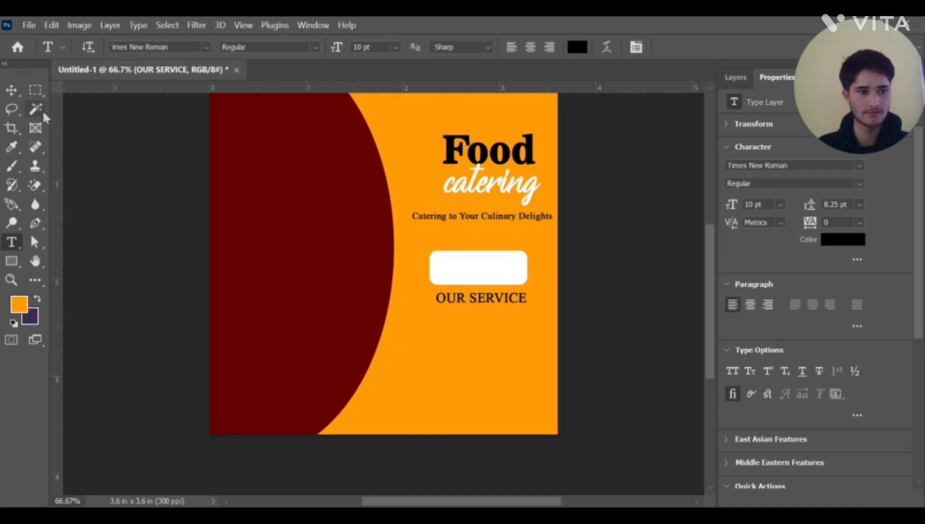
Move OUR SERVICE into the white box and round the box corners to 0.14 in
left_click(17, 92)
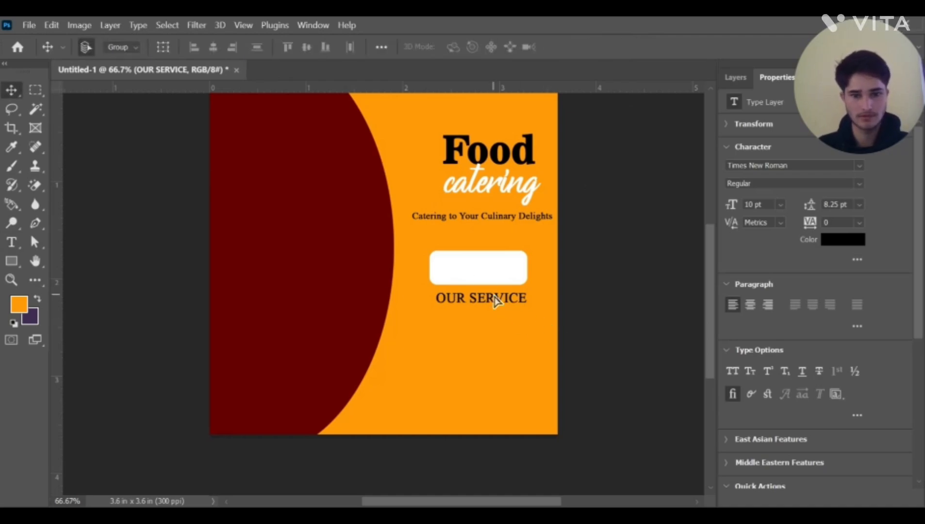
left_click_drag(496, 301, 494, 271)
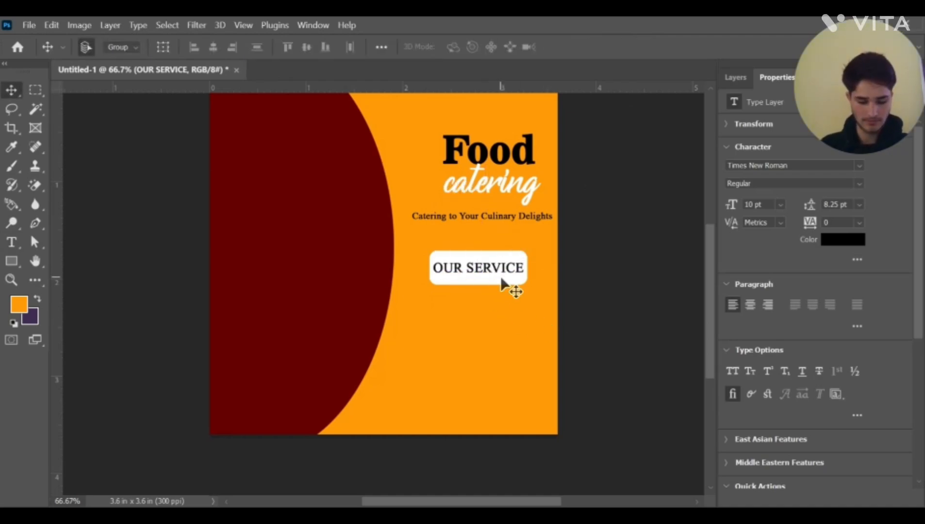
left_click(477, 257)
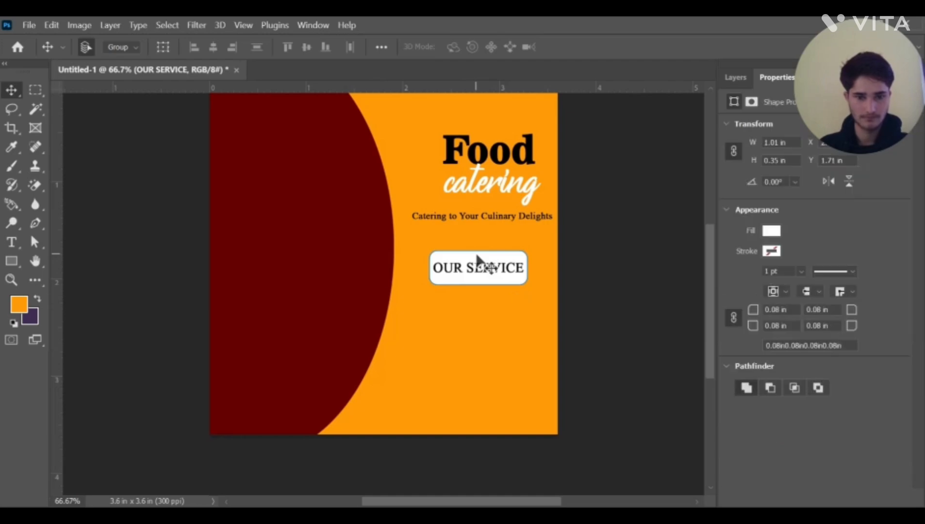
left_click(11, 261)
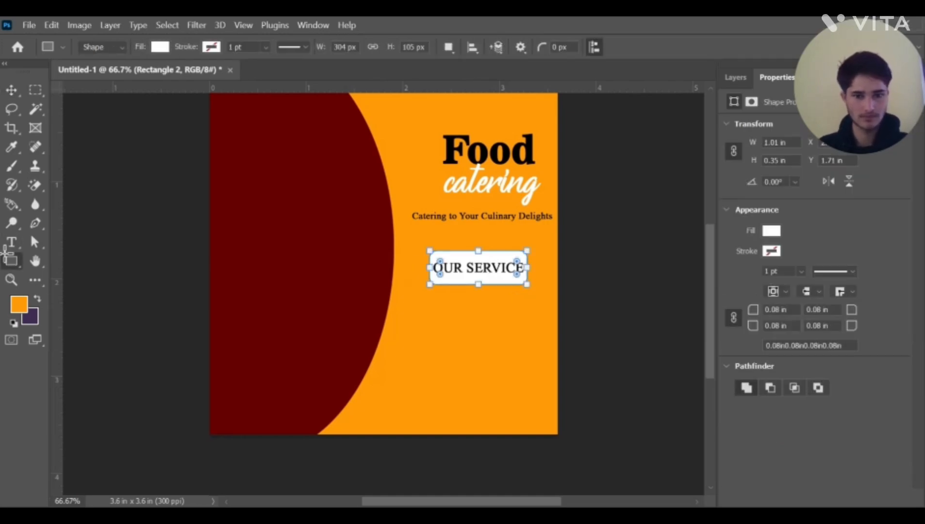
left_click_drag(440, 263, 443, 267)
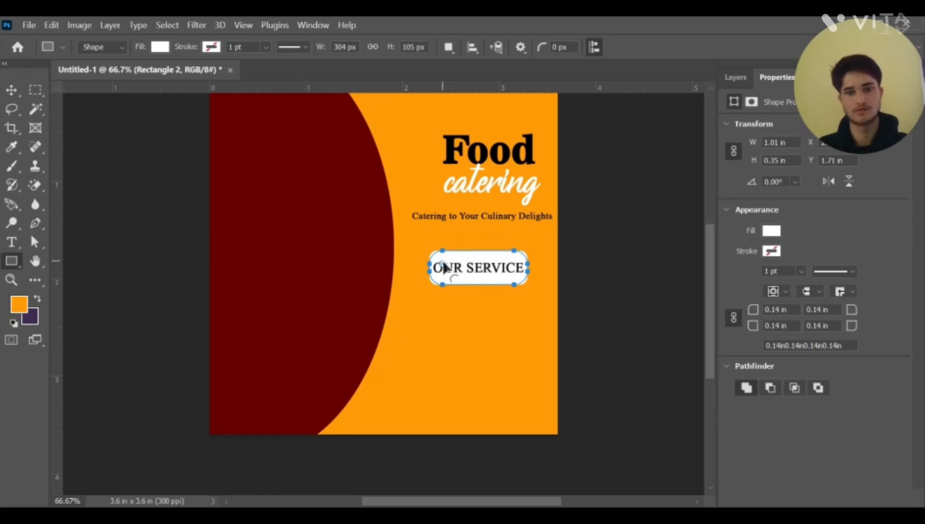
left_click(11, 90)
left_click(135, 213)
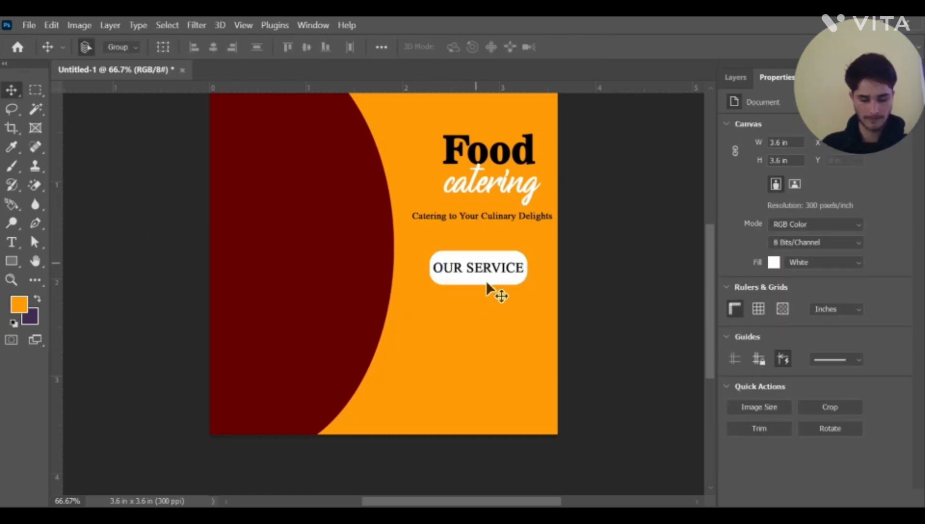
Type 'Wedding' below the OUR SERVICE button and duplicate it just beneath
left_click(11, 242)
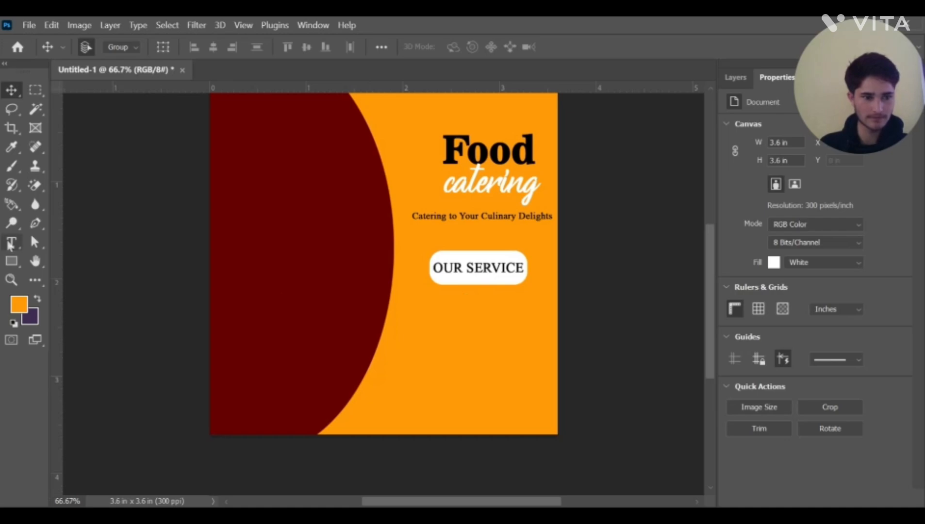
left_click(444, 305)
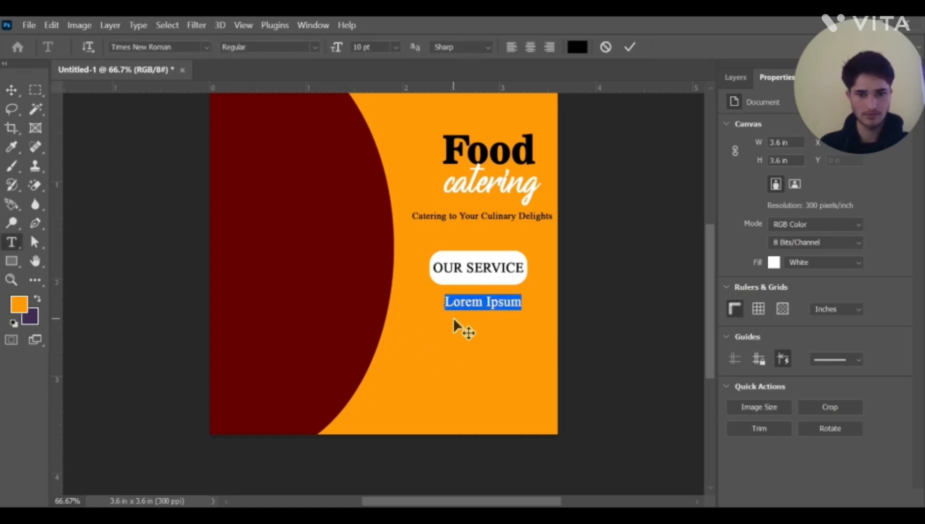
key("BackSpace")
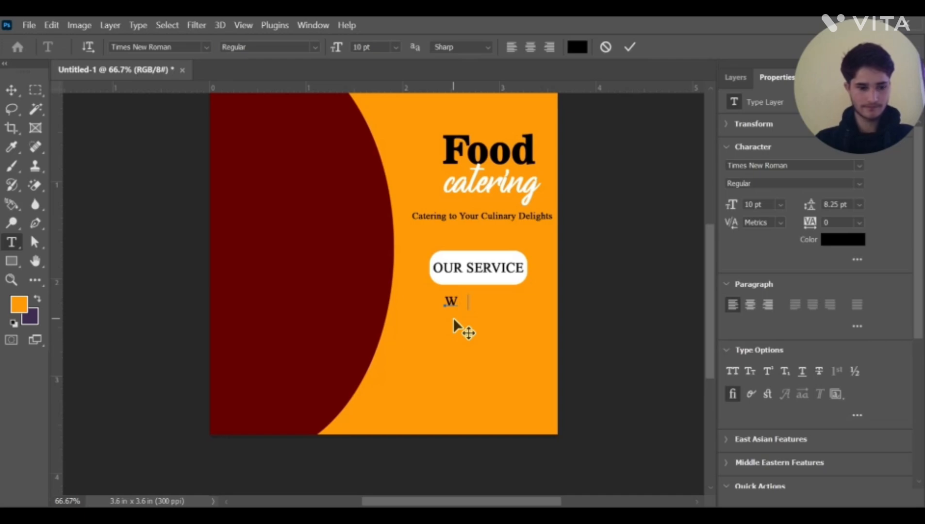
type("W")
key("BackSpace")
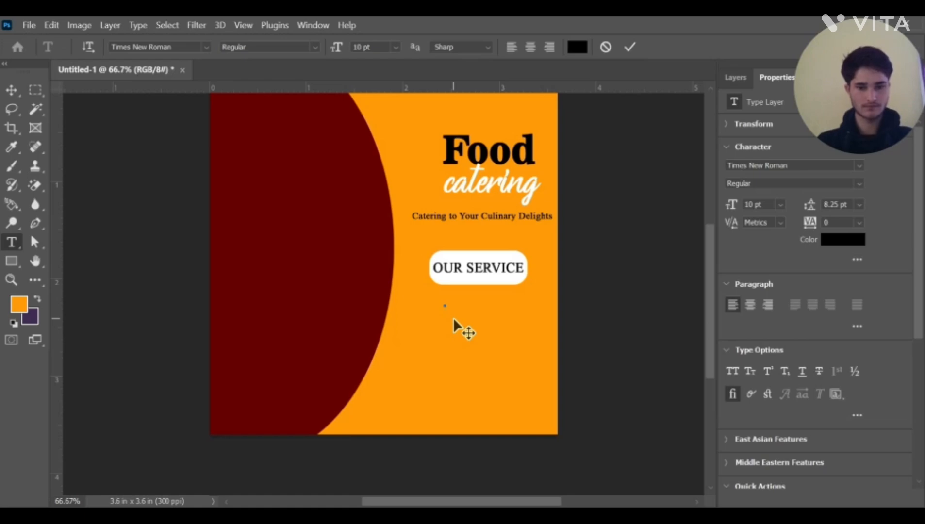
type("W")
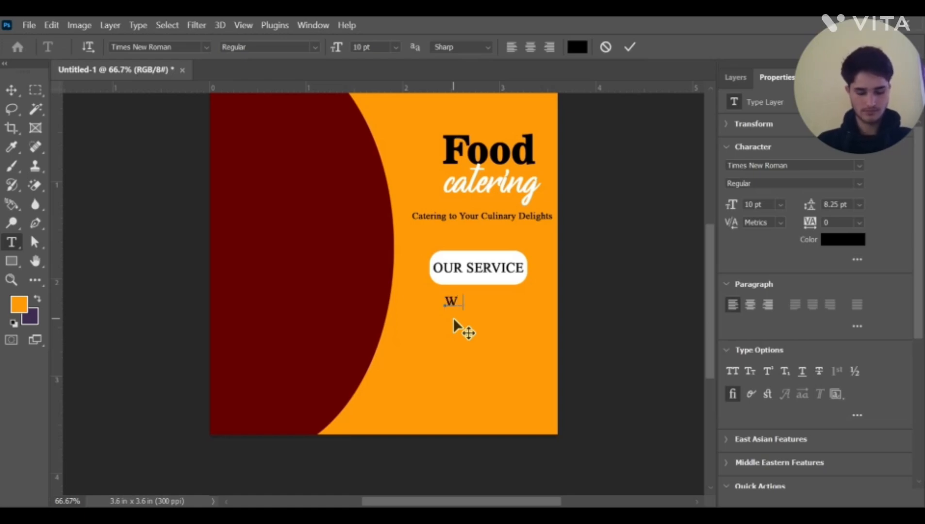
type("edding")
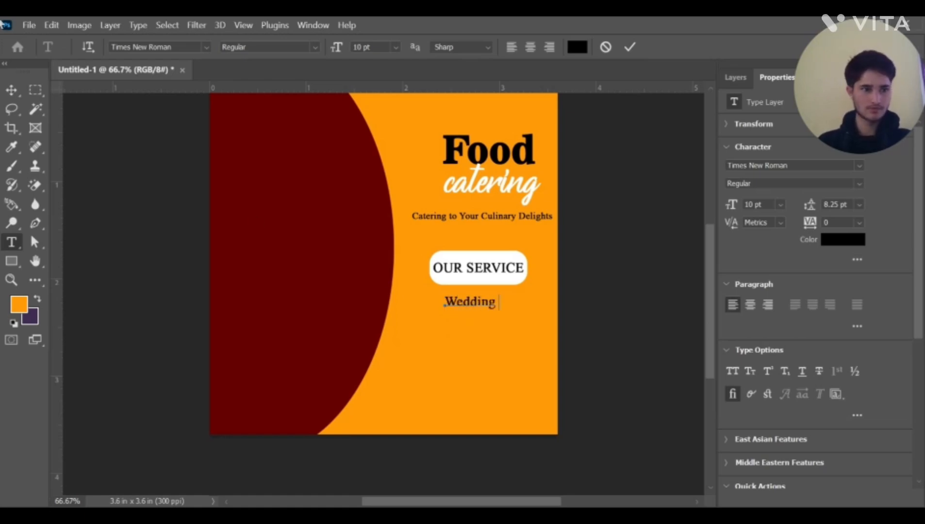
left_click(12, 90)
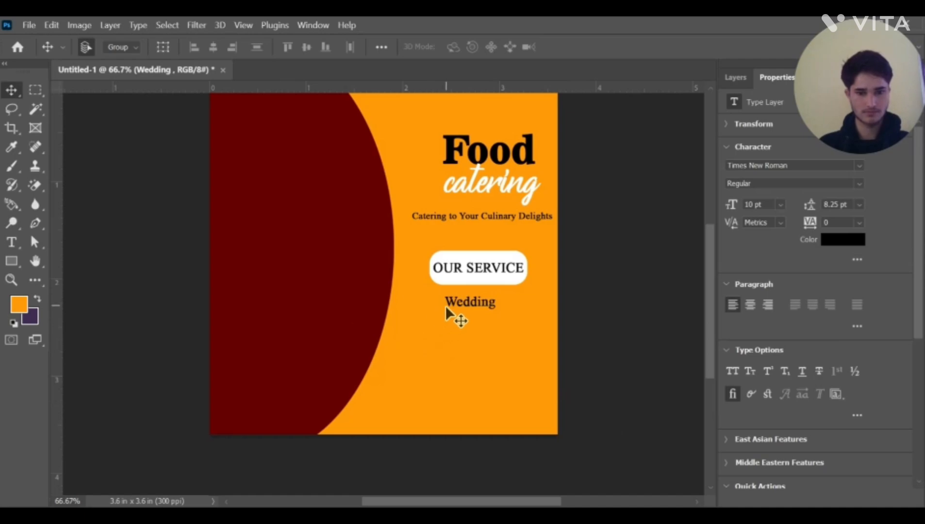
left_click_drag(462, 306, 469, 350)
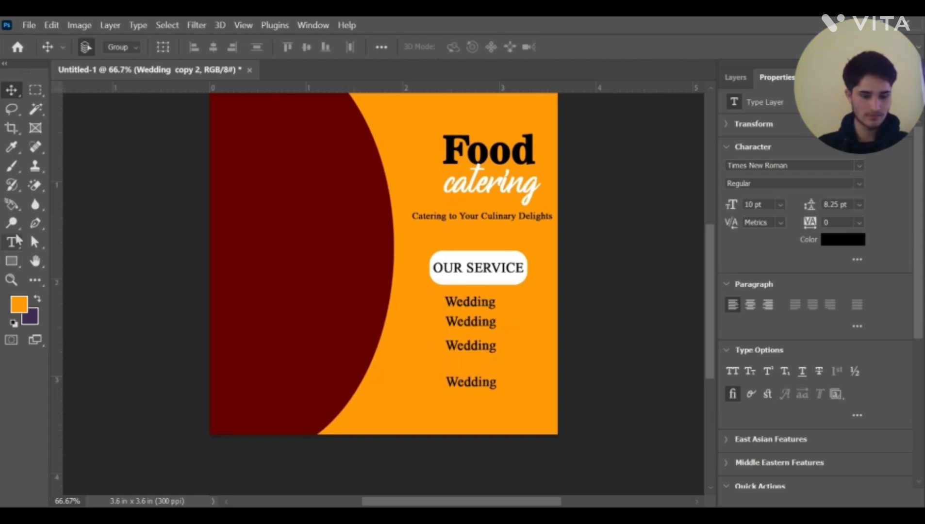
Change the second Wedding line to 'Family Events'
left_click(13, 241)
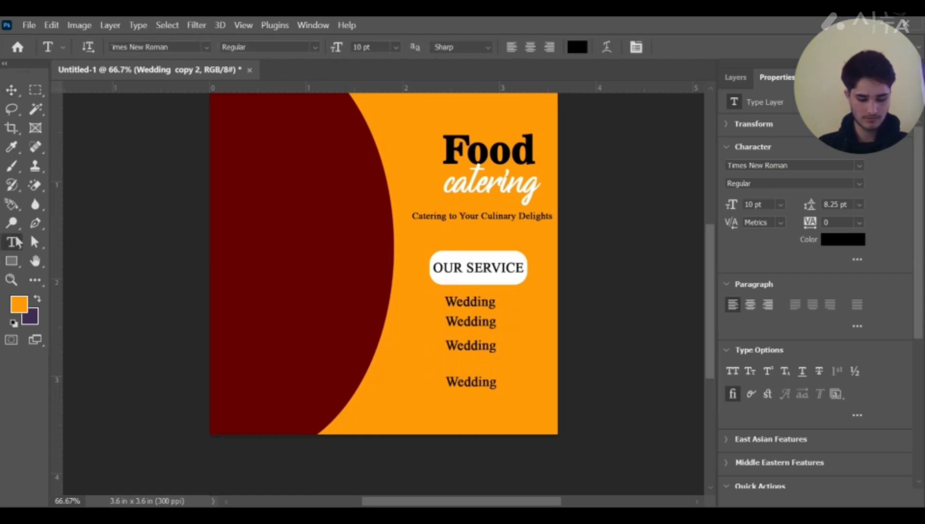
double_click(483, 320)
key("BackSpace")
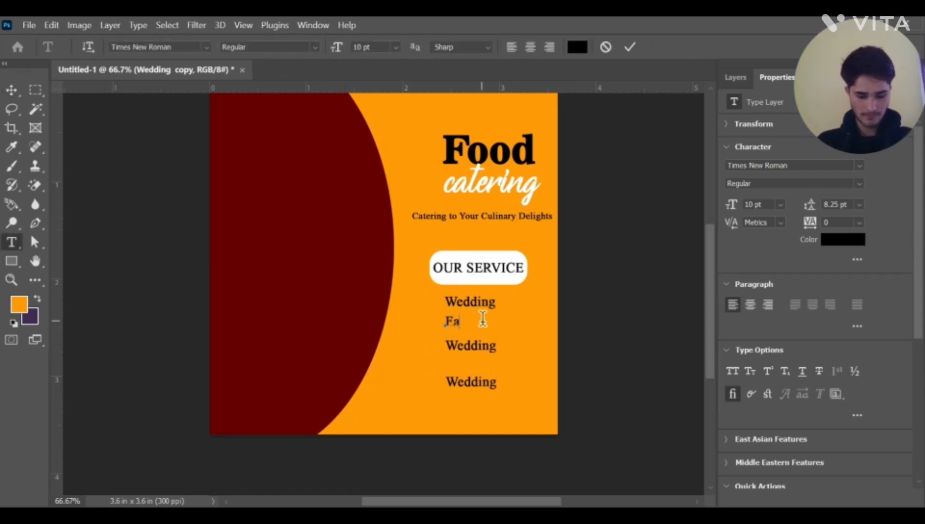
type("Family")
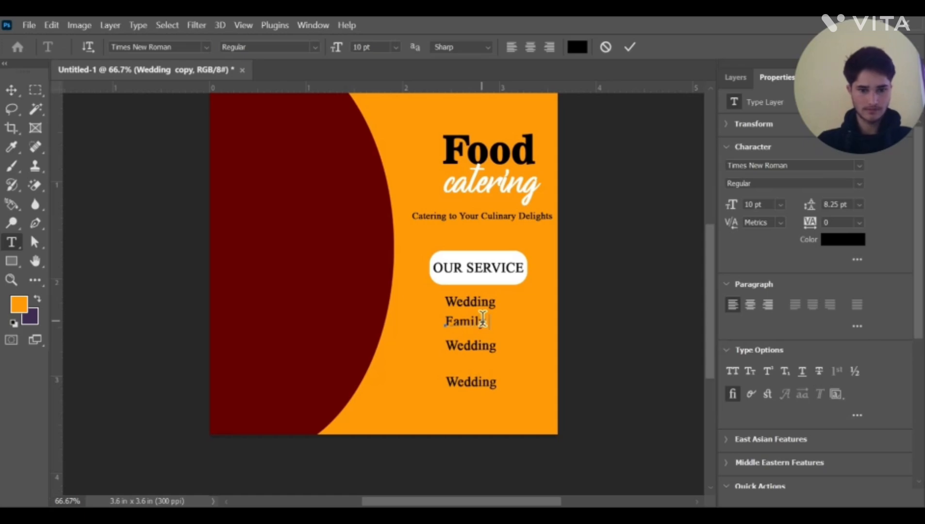
type(" Events")
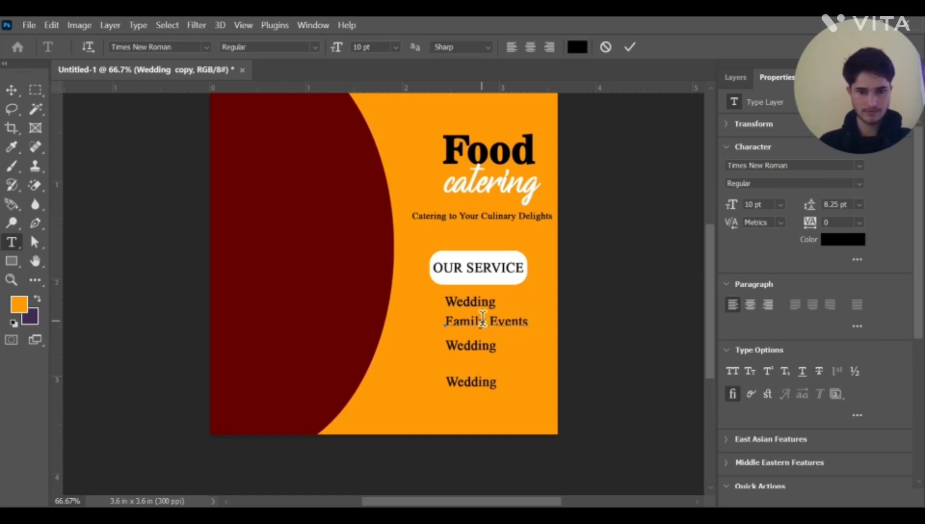
left_click(11, 90)
Change the third Wedding line to 'office Event'
left_click(11, 242)
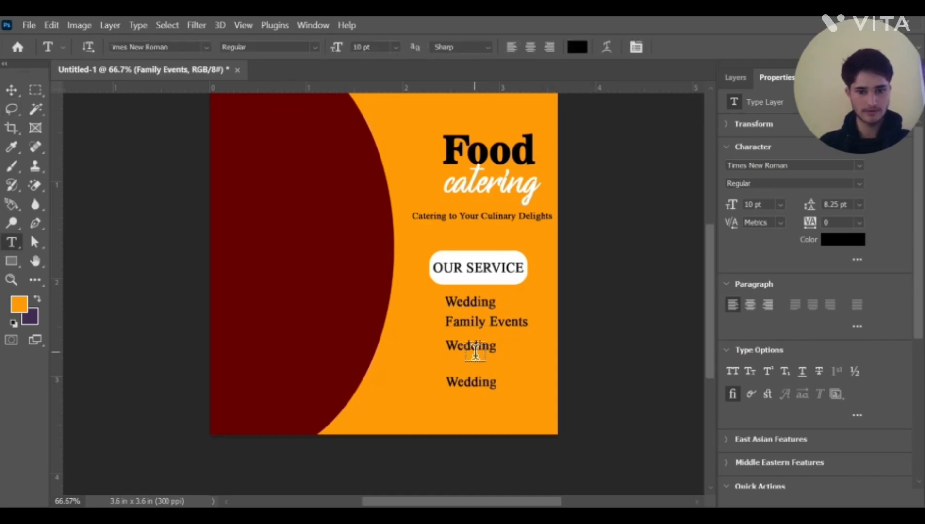
double_click(477, 345)
key("BackSpace")
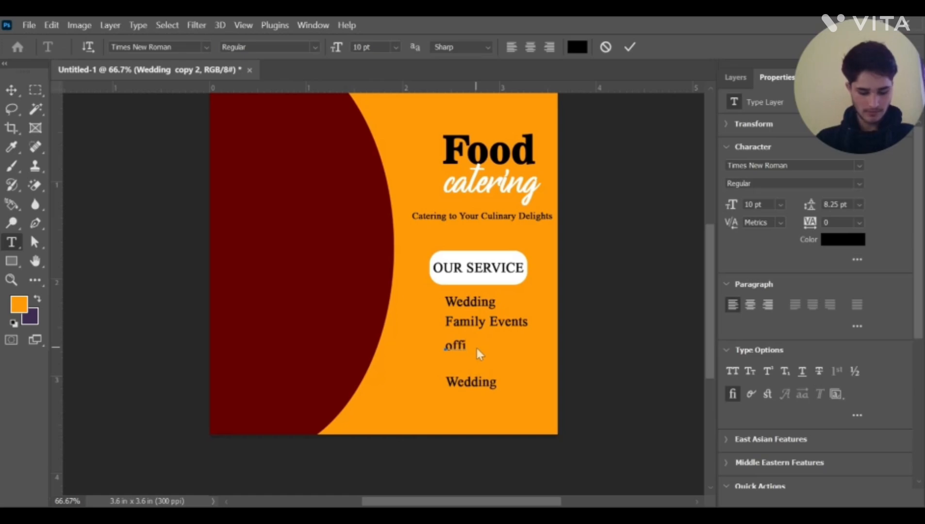
type("office E")
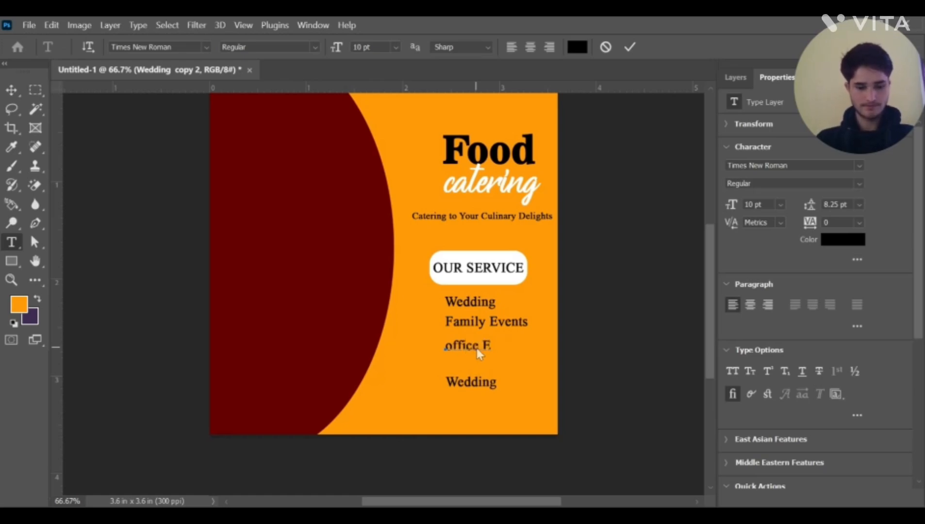
type("vent")
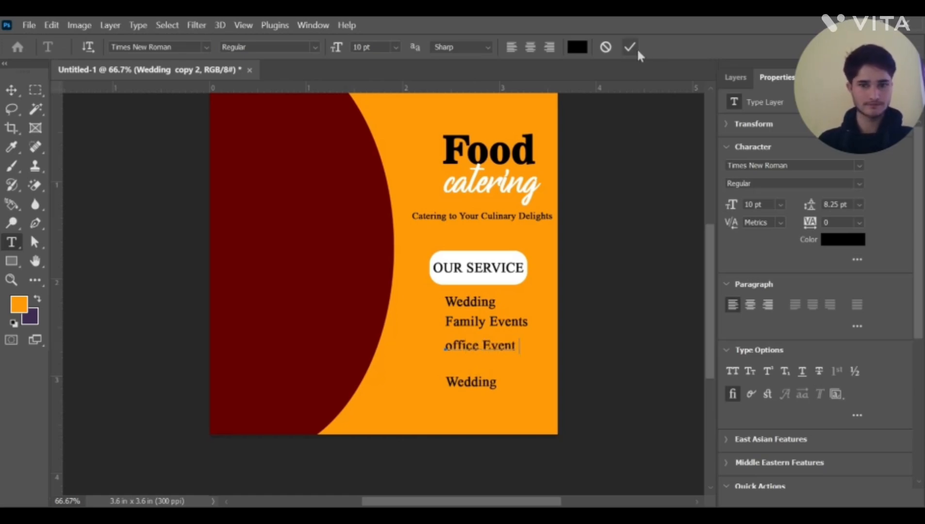
left_click(636, 48)
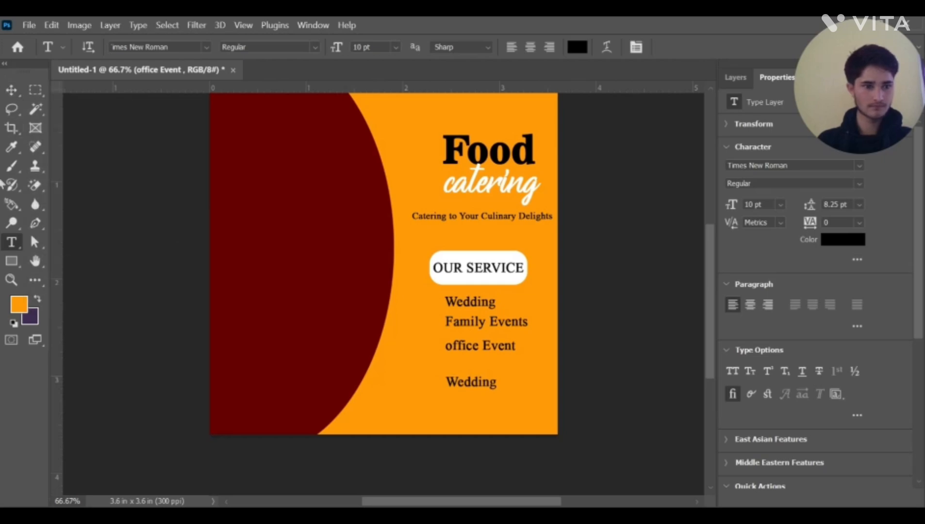
left_click(487, 348)
triple_click(486, 345)
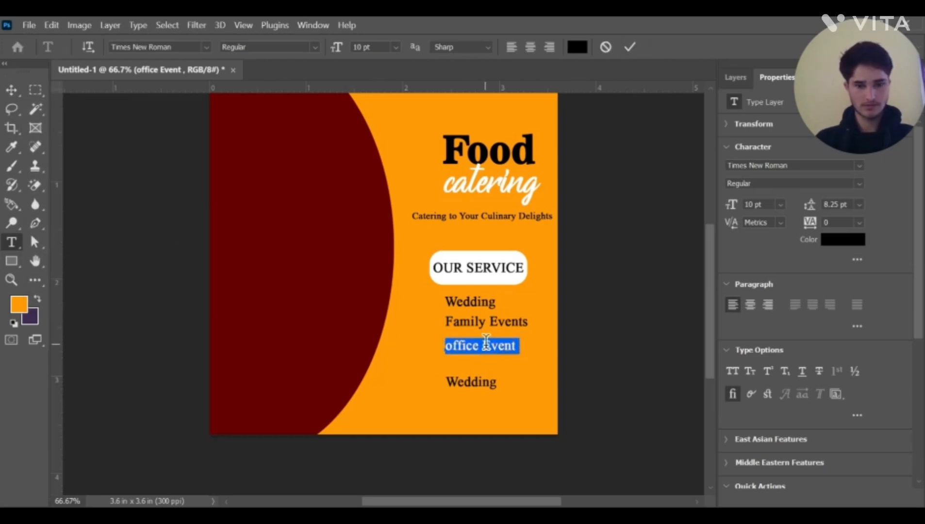
left_click(630, 46)
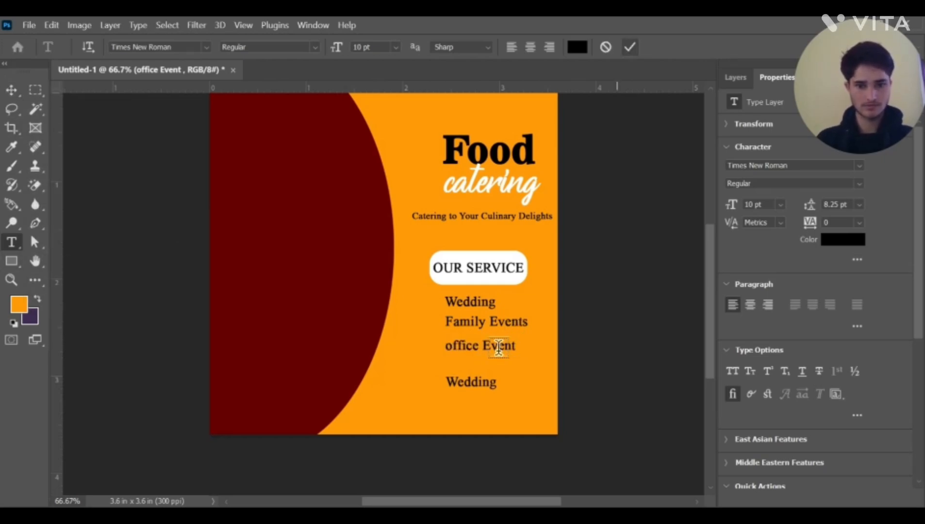
Change the bottom Wedding line to 'Birthday Event'
left_click(487, 383)
triple_click(486, 384)
key("BackSpace")
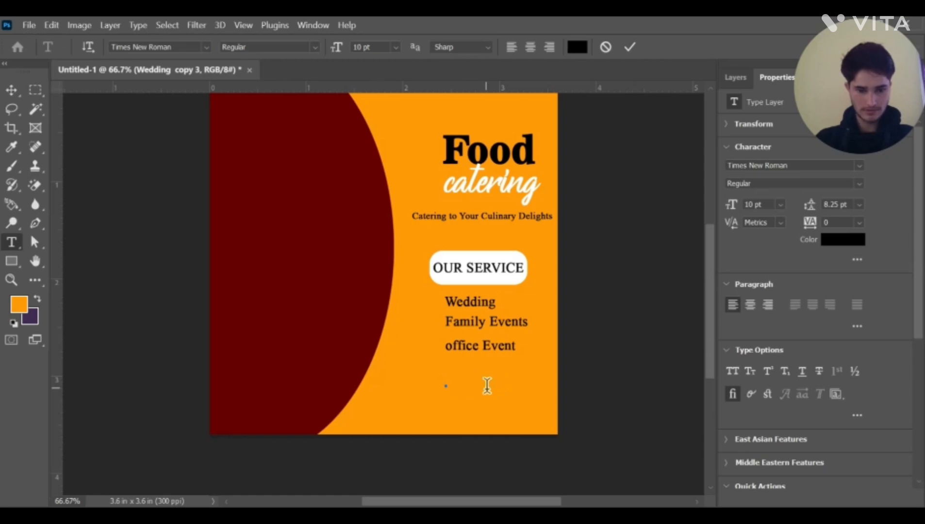
type("Birthd")
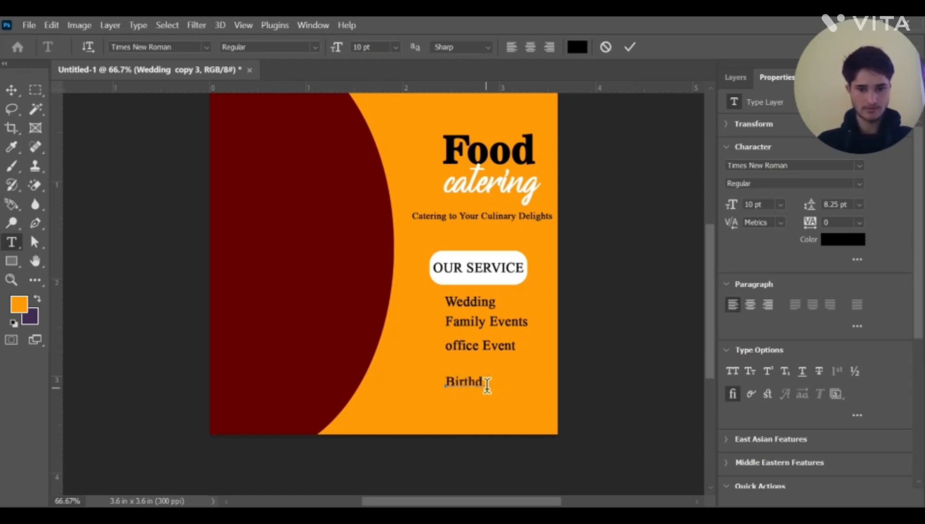
type("ay Ev")
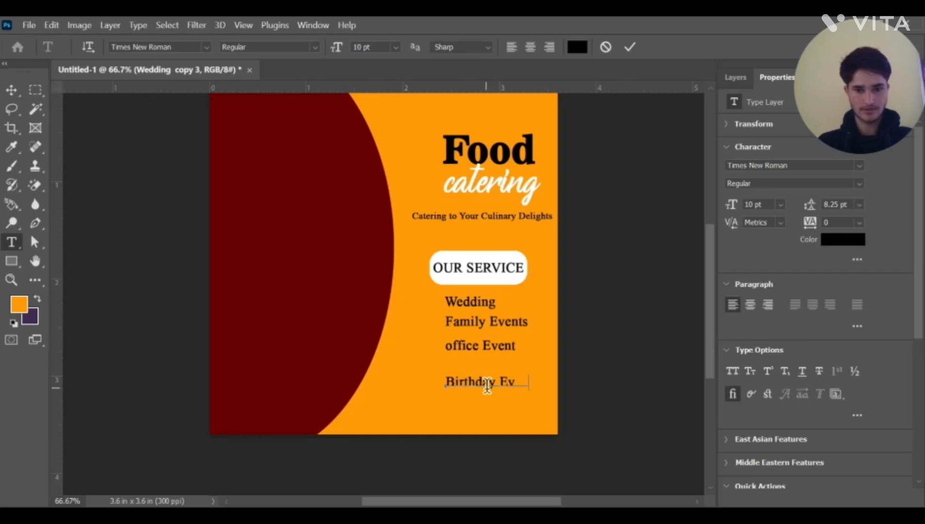
type("ent")
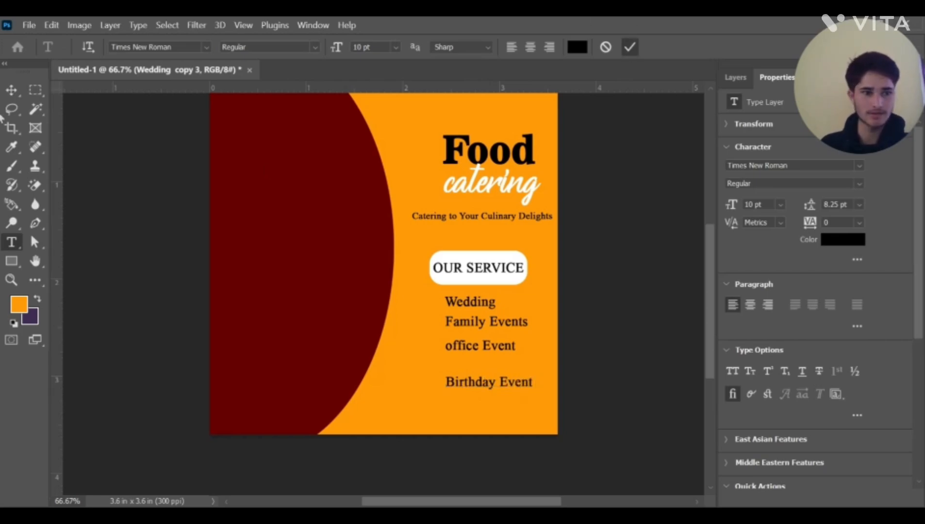
left_click(11, 90)
Move Birthday Event and office Event up so the four lines are evenly spaced
left_click_drag(485, 384, 483, 346)
left_click(12, 242)
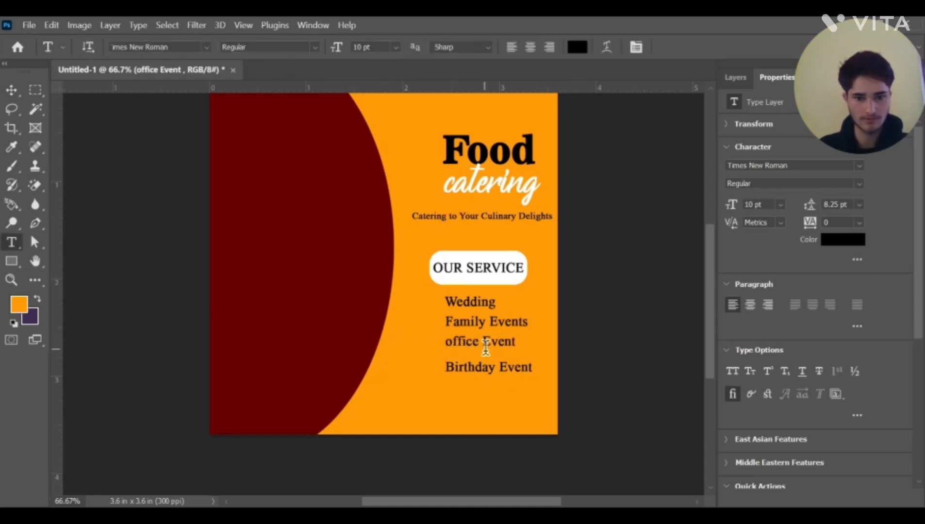
left_click(11, 90)
left_click_drag(451, 362, 456, 357)
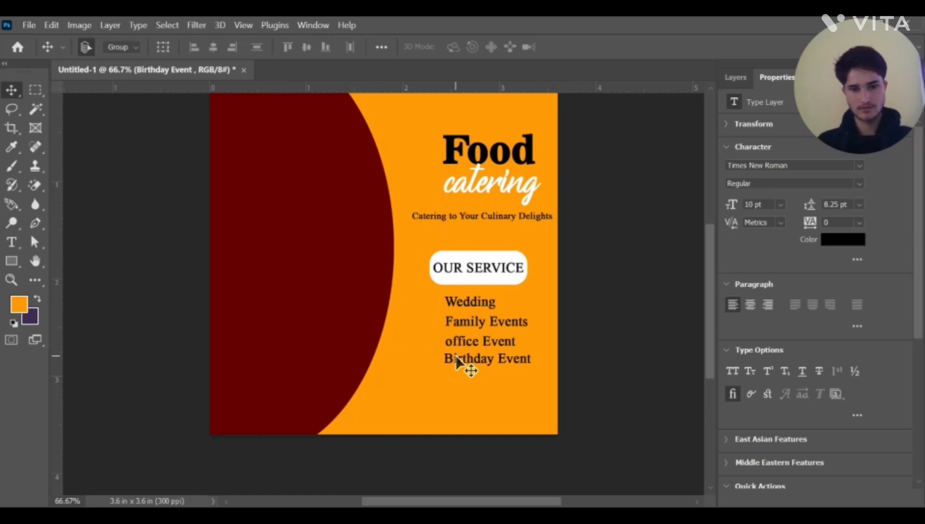
key("Right")
key("Right")
key("Right")
key("Right")
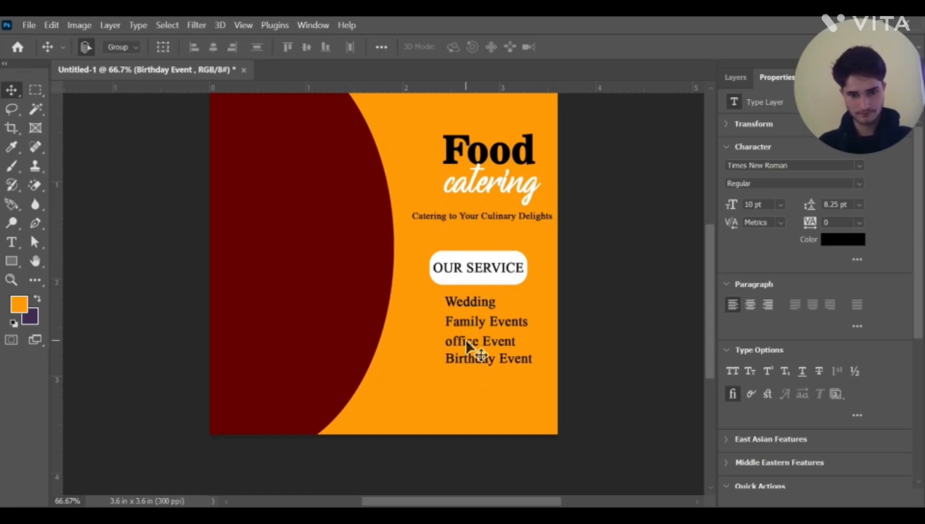
left_click(465, 339)
key("Up")
key("Up")
key("Up")
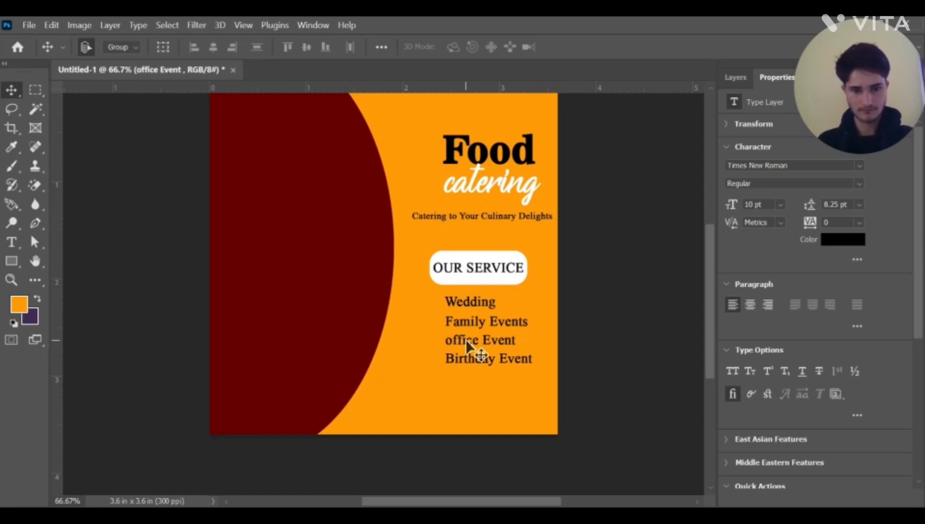
Capitalise the third line to read 'Office Event'
left_click(11, 242)
left_click(512, 344)
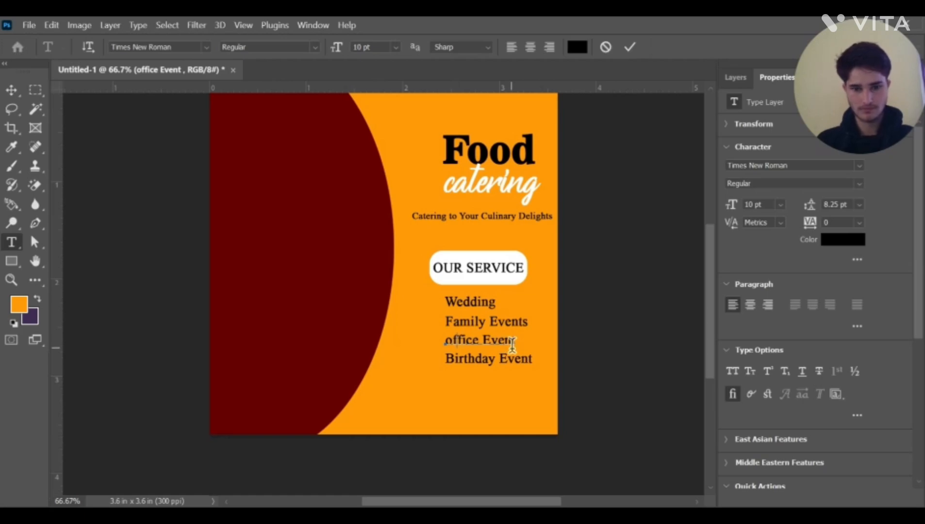
key("Home")
key("Delete")
type("O")
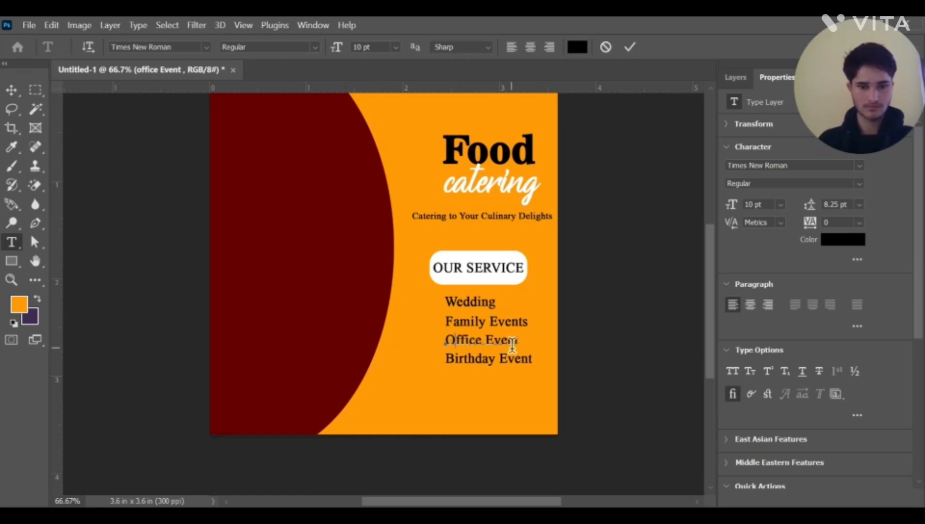
left_click(630, 47)
scroll(588, 200, "down", 1)
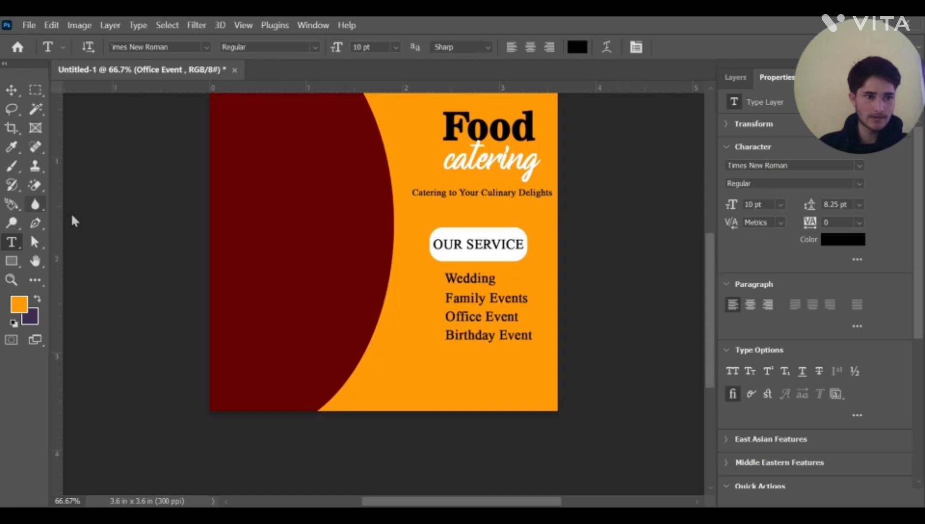
left_click(10, 92)
Slim the OUR SERVICE pill to 1.01 × 0.28 in and nudge it slightly upward
left_click(495, 254)
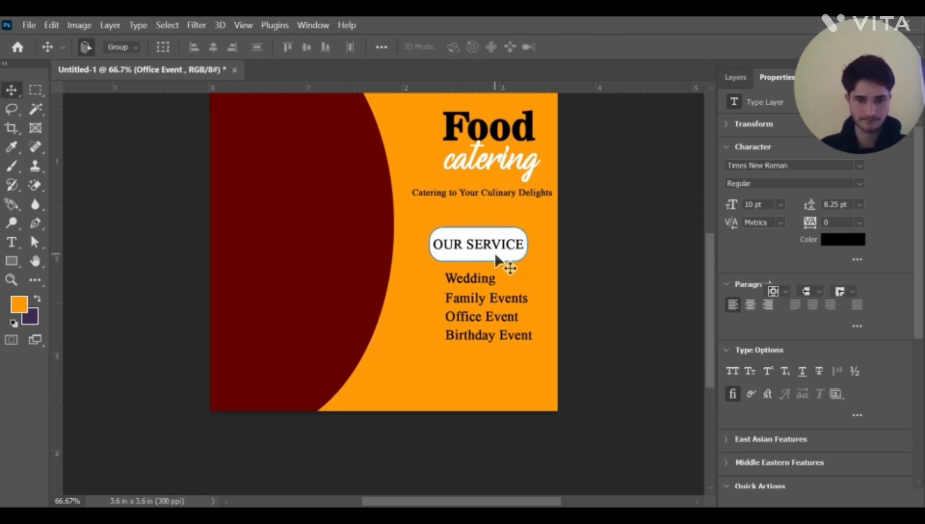
left_click(11, 261)
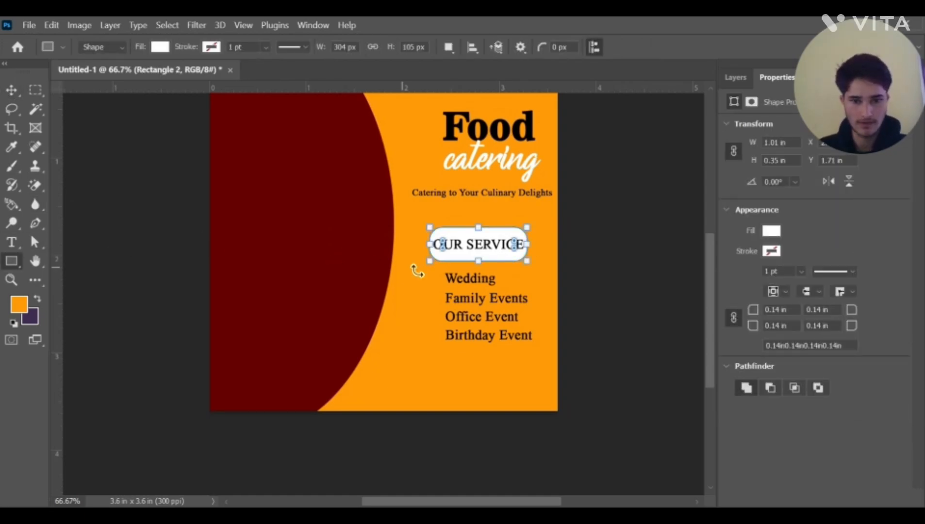
left_click_drag(482, 261, 480, 232)
key("ctrl+z")
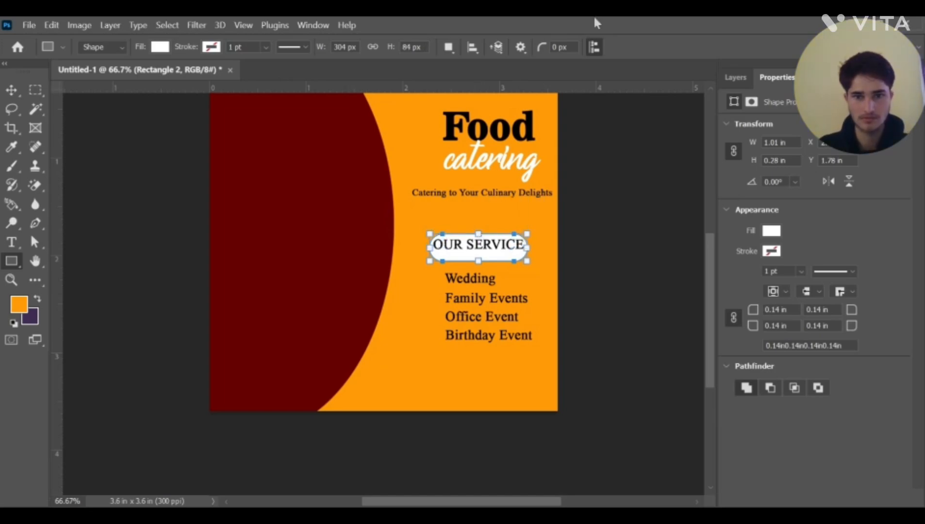
scroll(634, 49, "up", 2)
left_click(11, 90)
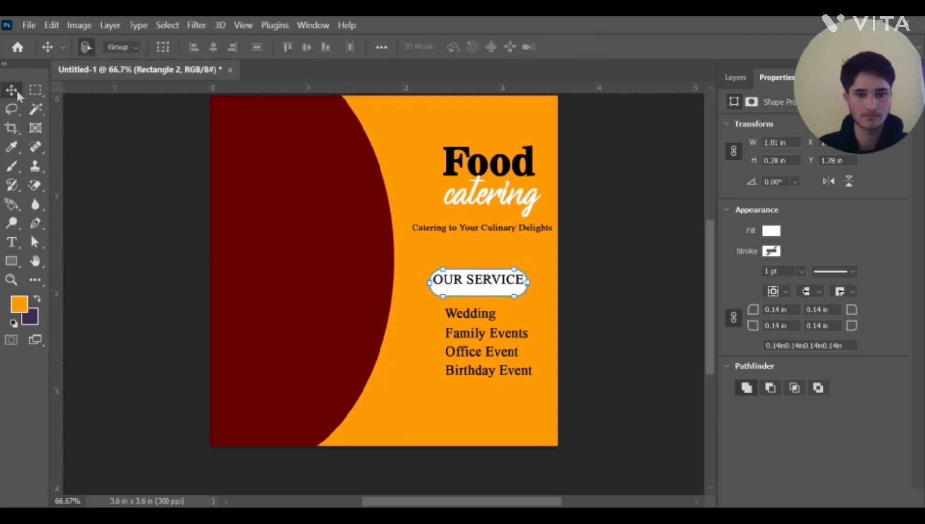
left_click_drag(497, 285, 496, 282)
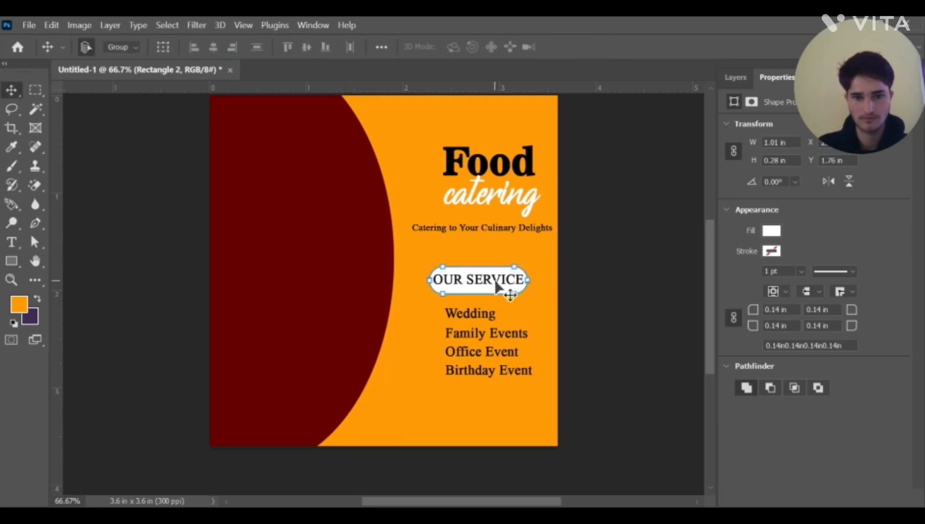
Copy the white pill and the OUR SERVICE text below Birthday Event
left_click(102, 178)
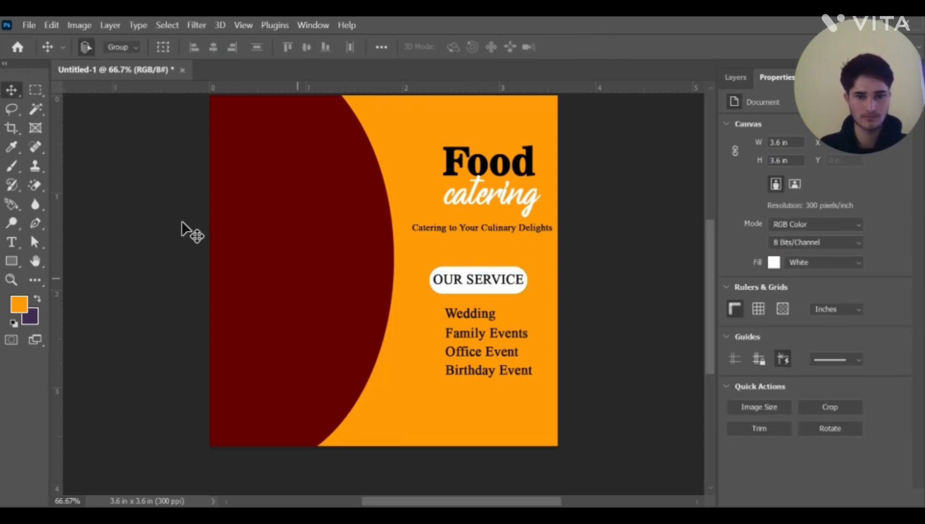
left_click_drag(458, 288, 461, 410)
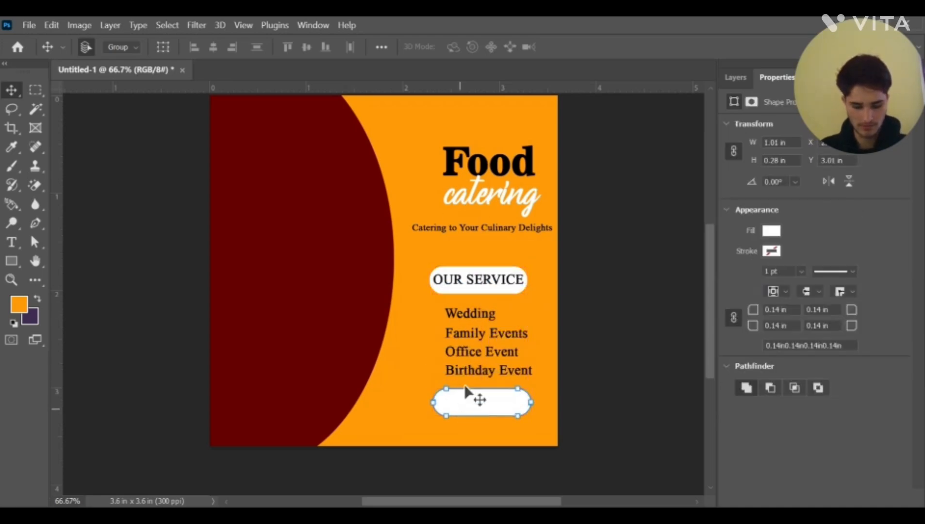
scroll(471, 292, "down", 4)
scroll(471, 291, "down", 1)
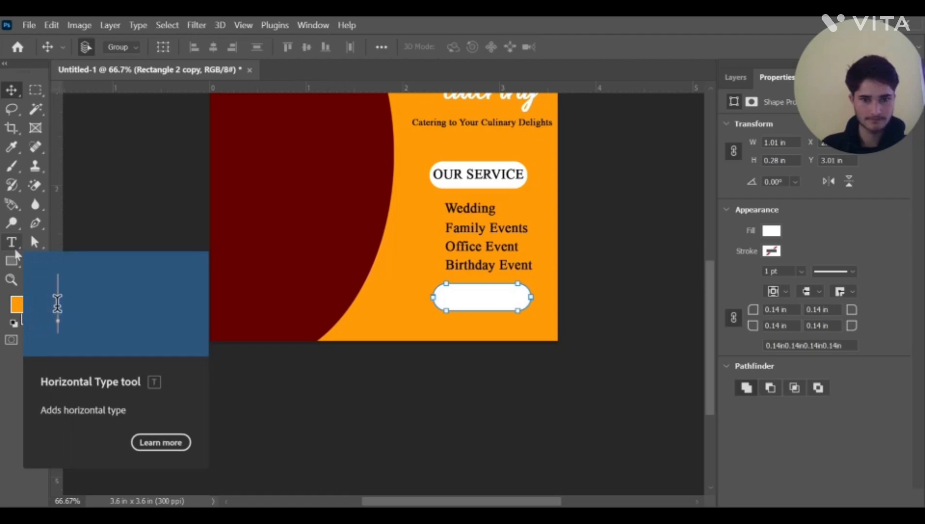
scroll(23, 256, "up", 4)
scroll(21, 253, "up", 1)
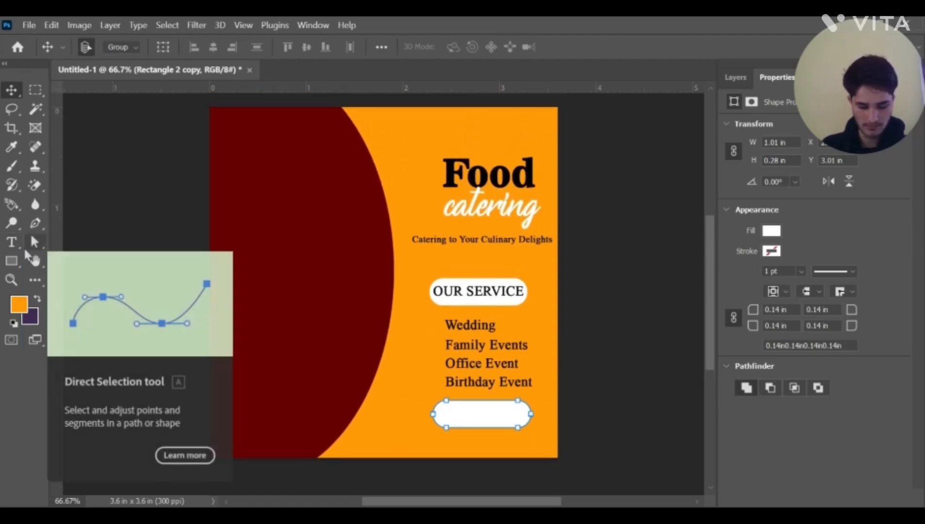
scroll(26, 253, "down", 2)
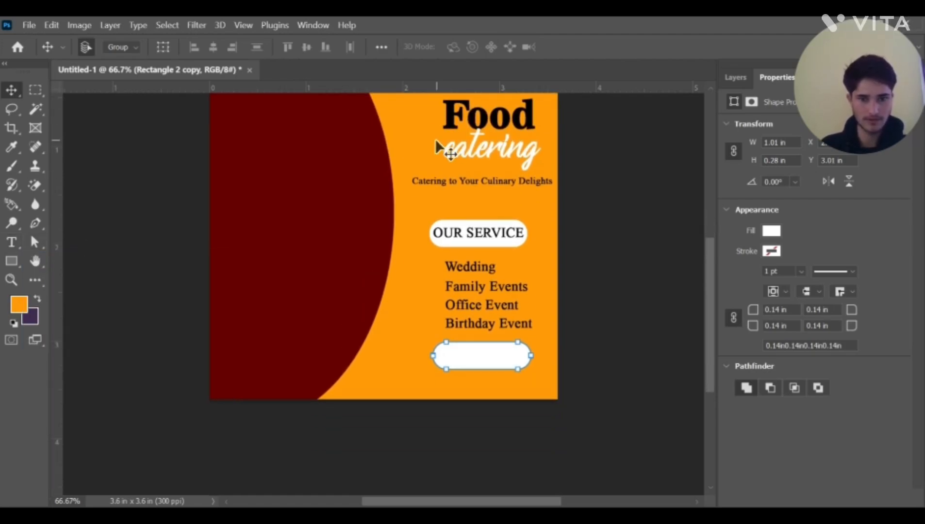
left_click_drag(500, 235, 508, 353)
Retype the copied label as 'BOOKING NOW' at 9 pt
left_click(11, 242)
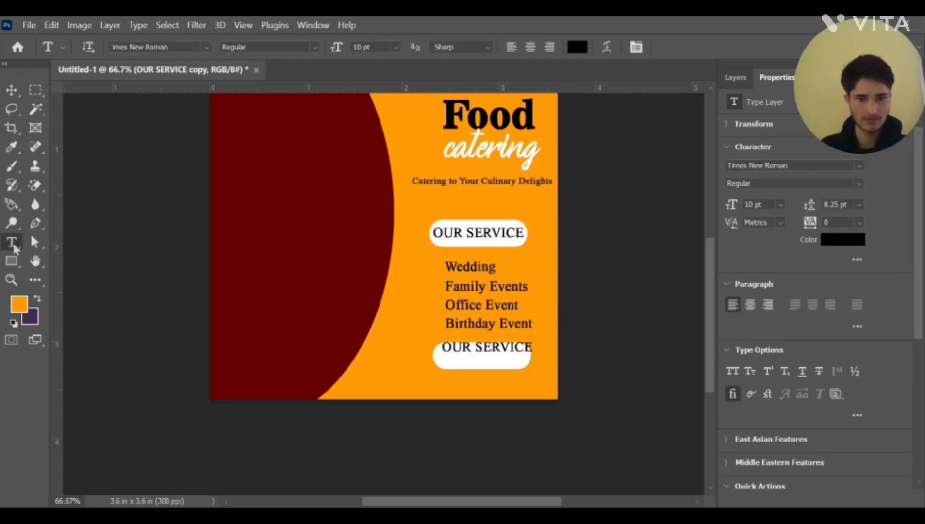
left_click(511, 350)
key("ctrl+a")
key("BackSpace")
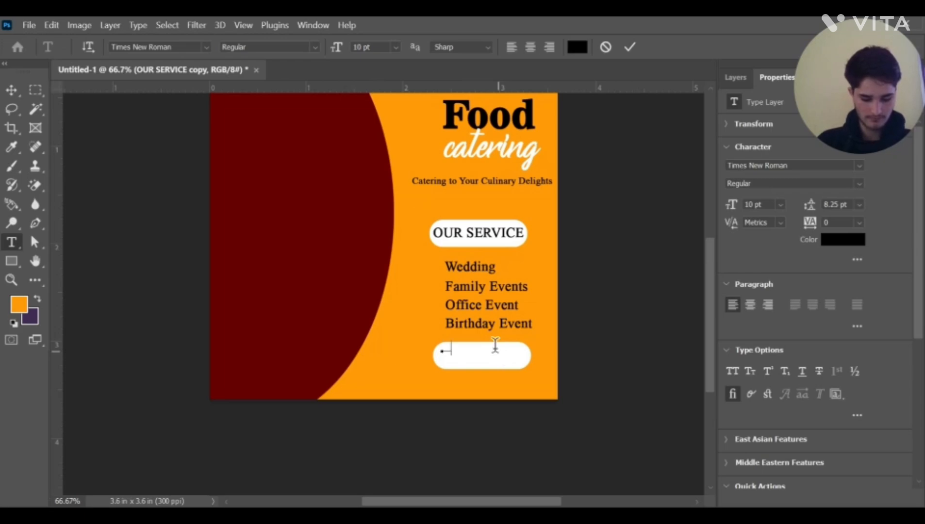
type("BOOKING")
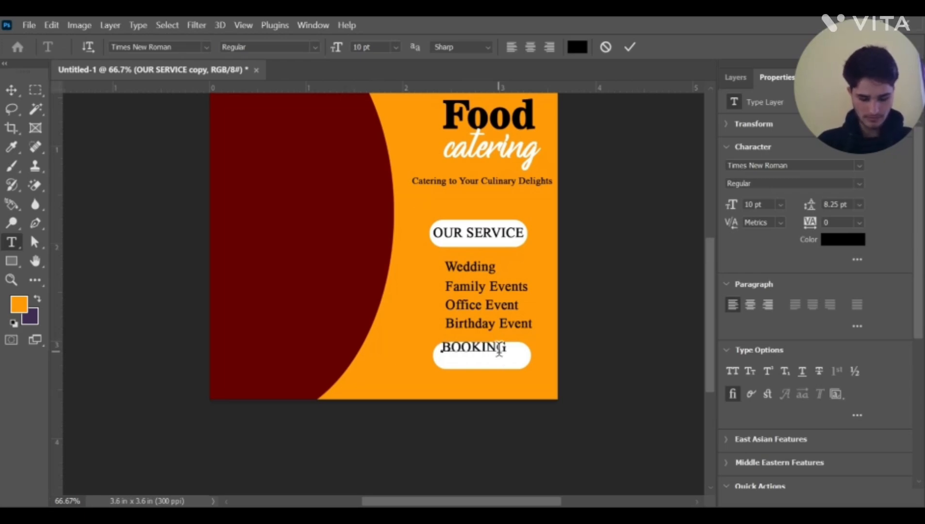
type("nOW")
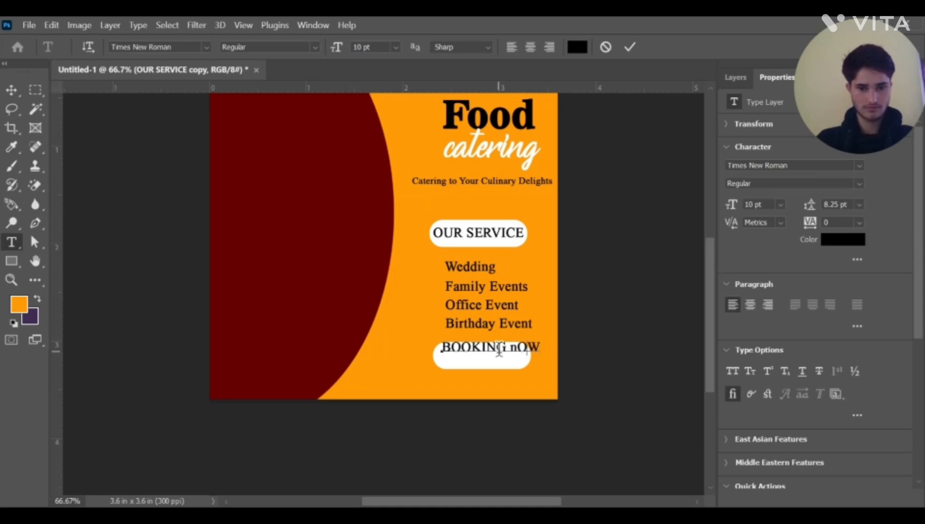
key("BackSpace")
key("BackSpace")
key("BackSpace")
type("N")
key("ctrl+a")
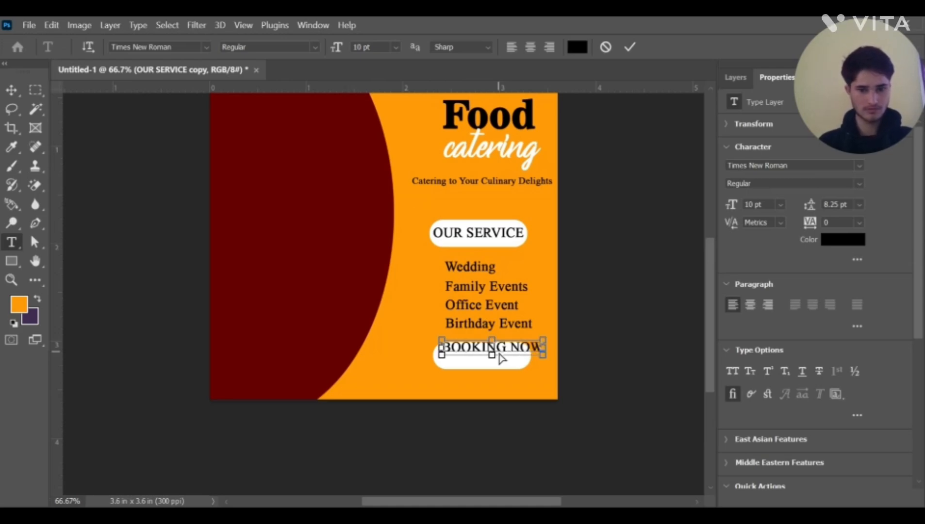
key("ctrl+shift+comma")
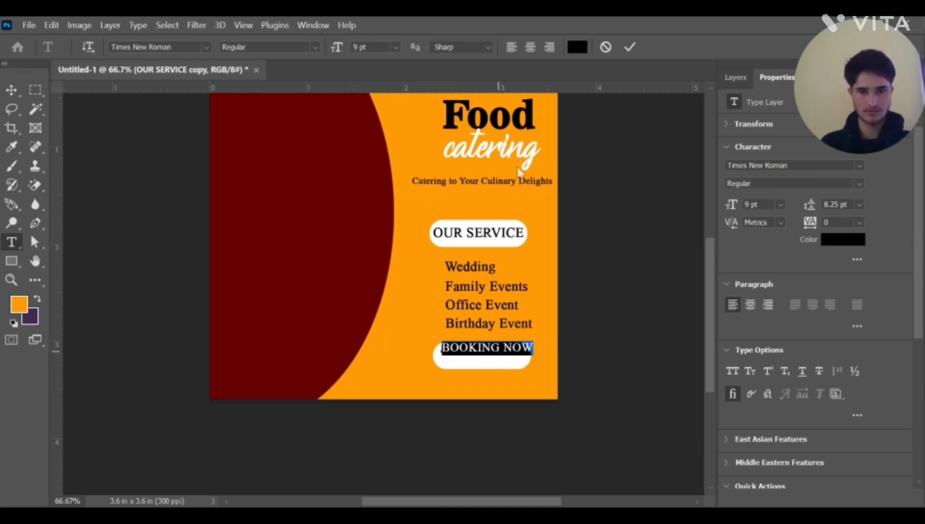
left_click(629, 47)
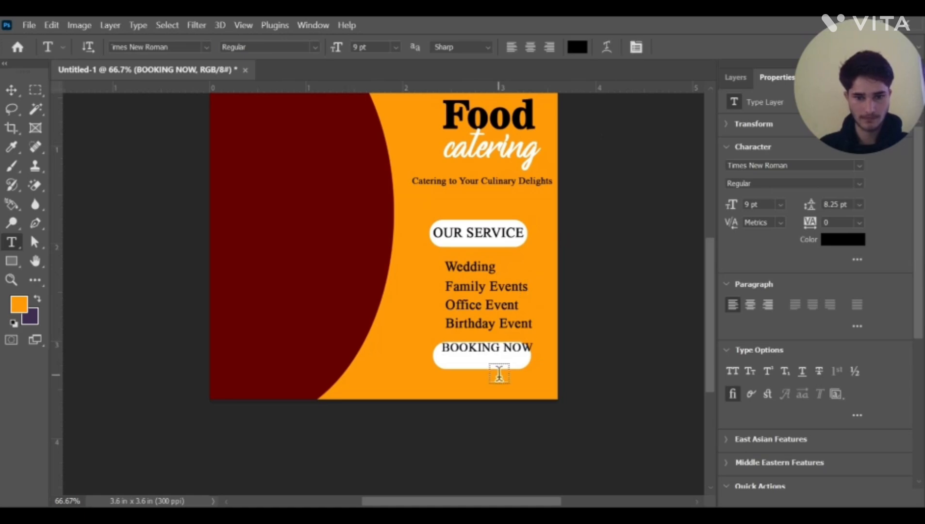
left_click(17, 88)
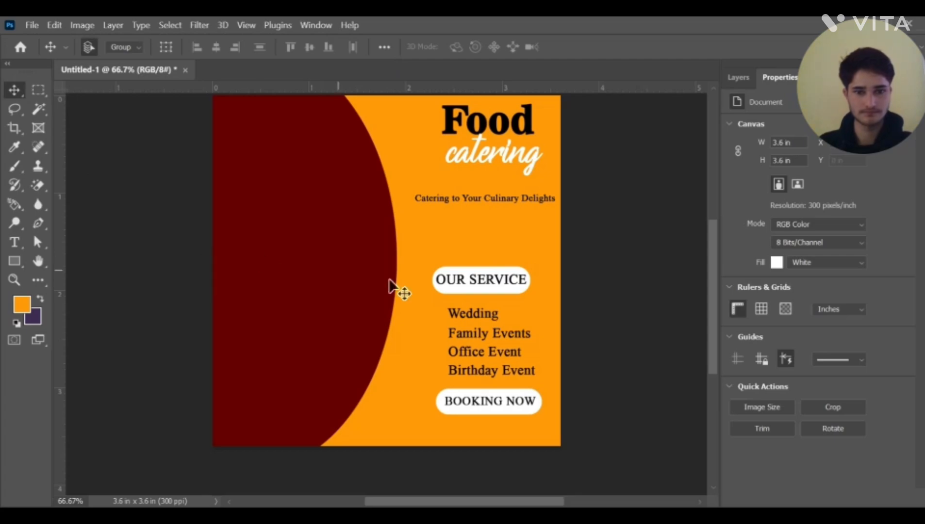
Raise the OUR SERVICE heading up under the tagline
left_click_drag(496, 261, 505, 244)
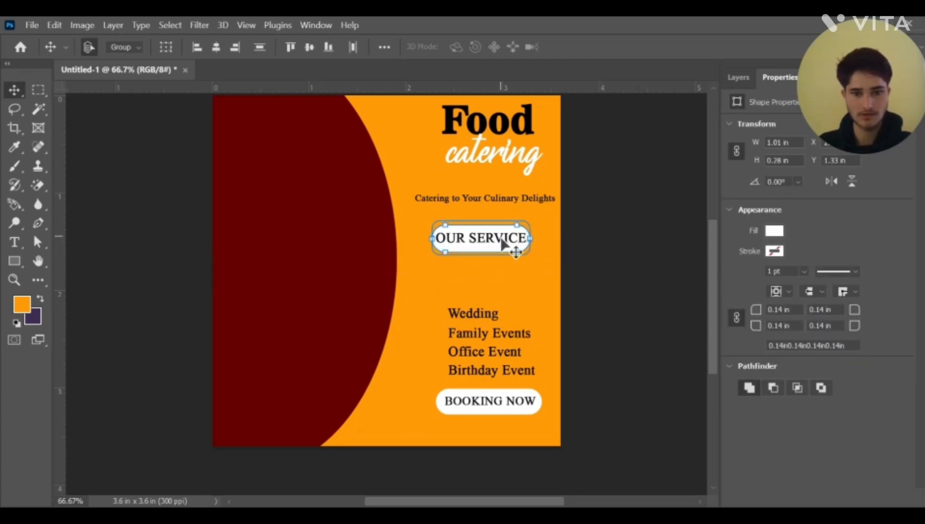
left_click_drag(485, 328, 479, 324)
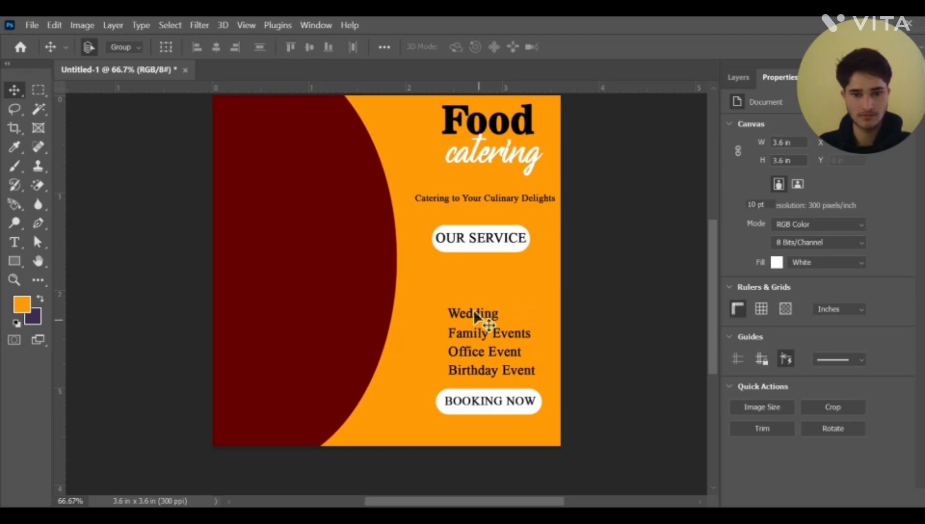
left_click_drag(428, 305, 540, 375)
left_click_drag(456, 345, 460, 322)
left_click_drag(482, 338, 480, 317)
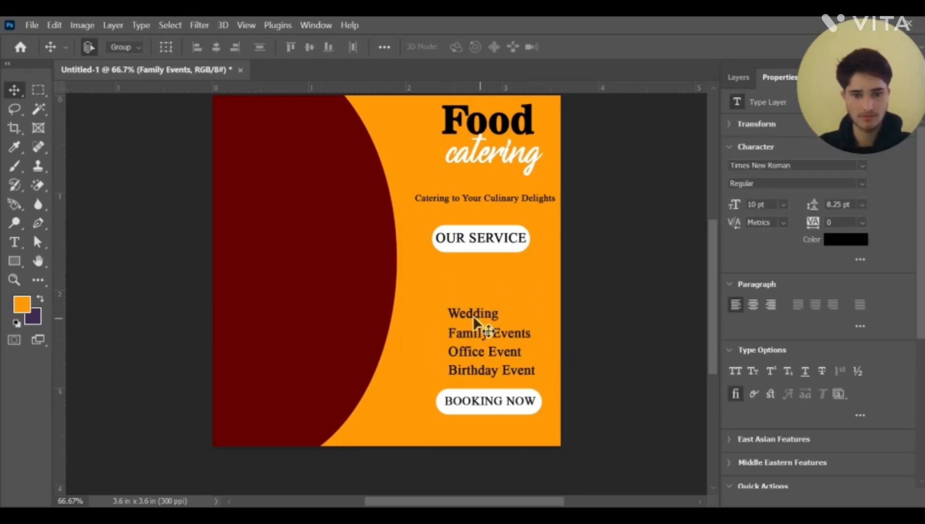
left_click(135, 204)
Stack Wedding, Family Events, Office Event, Birthday Event and BOOKING NOW closely beneath OUR SERVICE
left_click_drag(480, 312, 485, 283)
left_click_drag(483, 341, 481, 306)
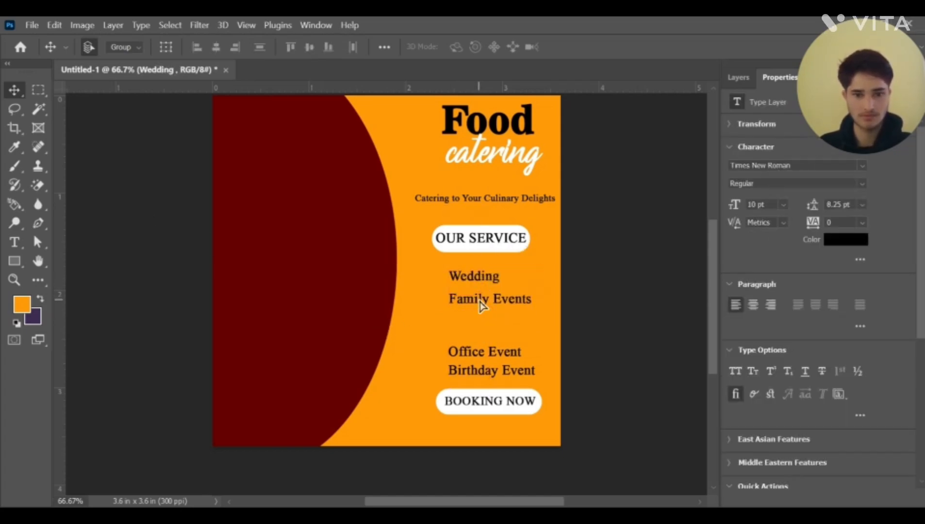
left_click_drag(475, 351, 477, 334)
left_click_drag(473, 373, 473, 342)
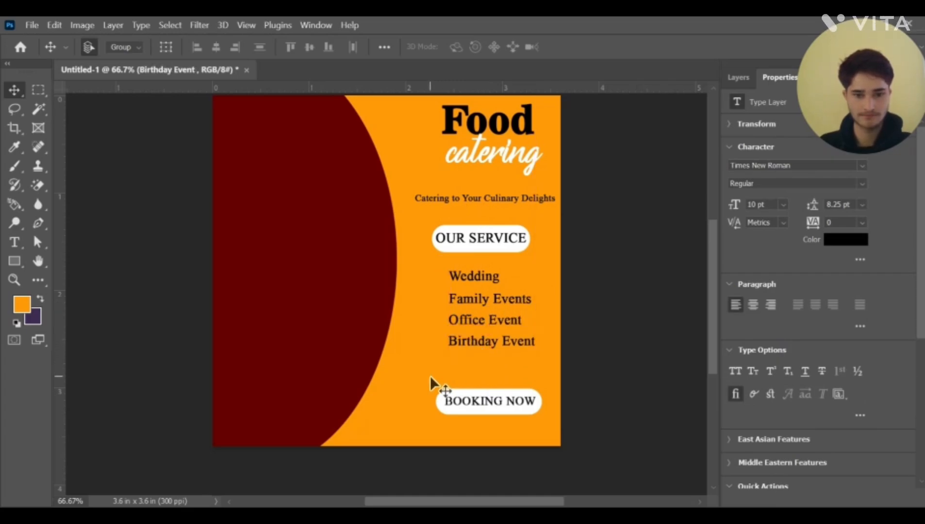
left_click_drag(432, 377, 470, 377)
scroll(470, 377, "down", 1)
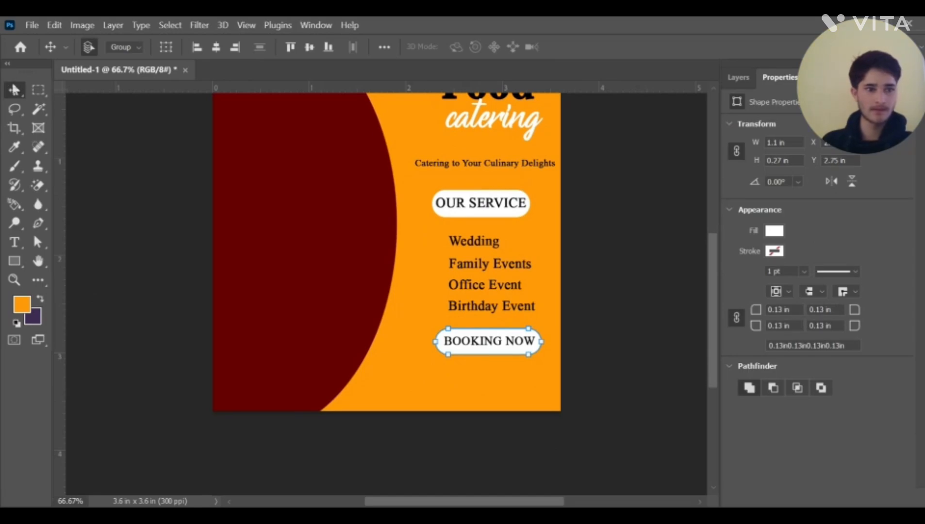
left_click(109, 162)
scroll(108, 164, "down", 1)
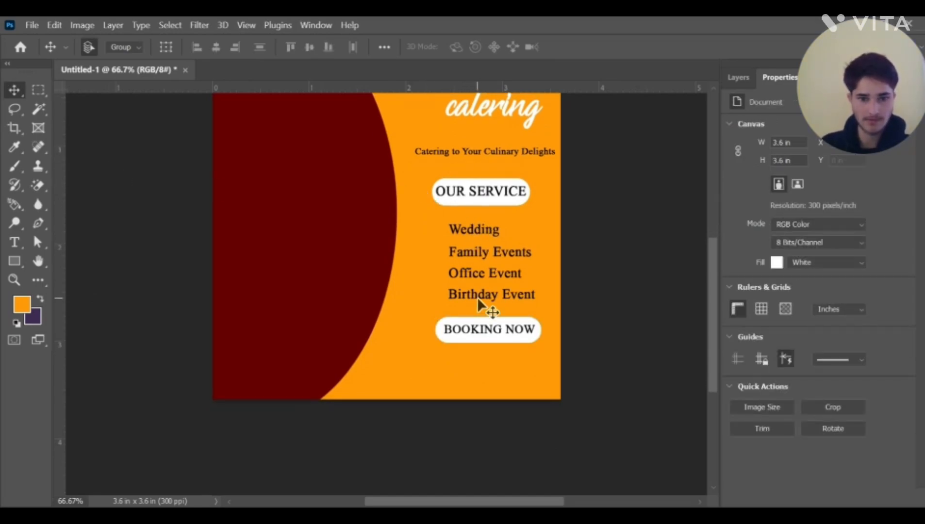
Copy Birthday Event below BOOKING NOW and retype it as the contact phone number in 9 pt
left_click_drag(478, 295, 473, 358)
key("t")
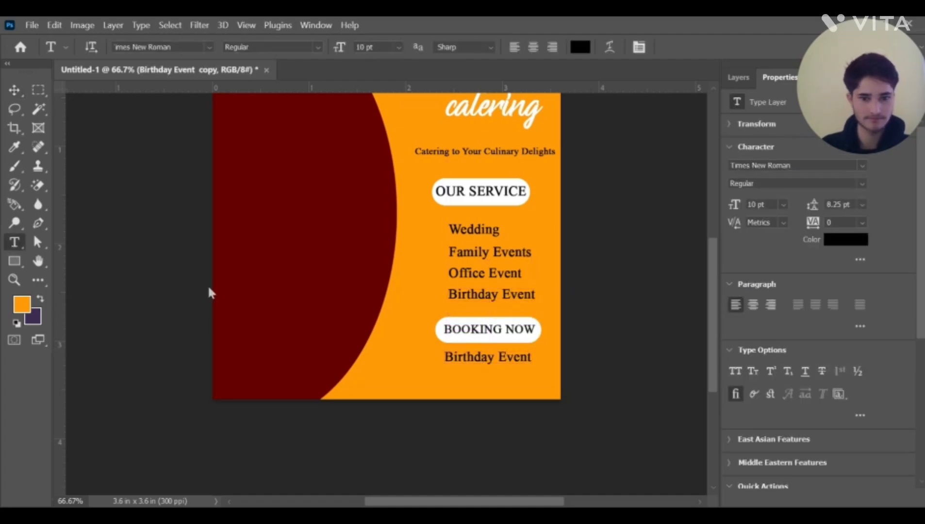
left_click(472, 356)
key("ctrl+a")
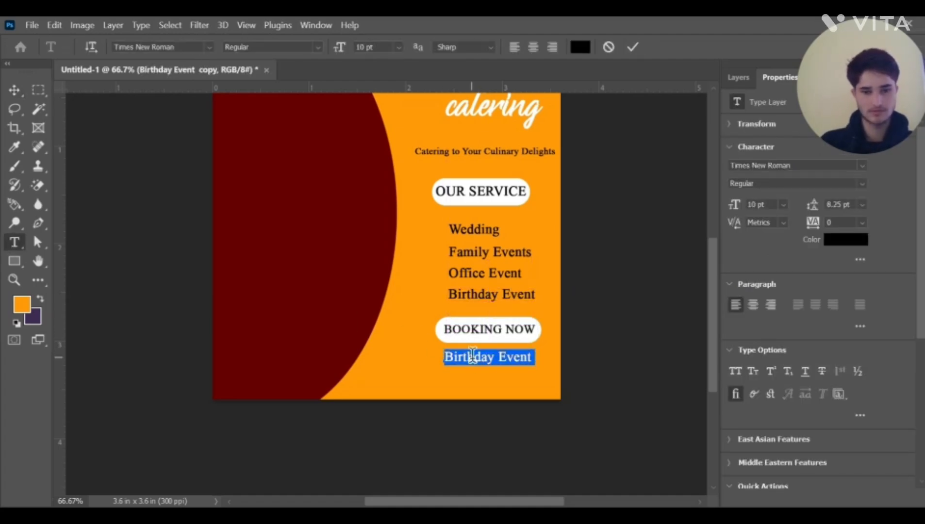
key("BackSpace")
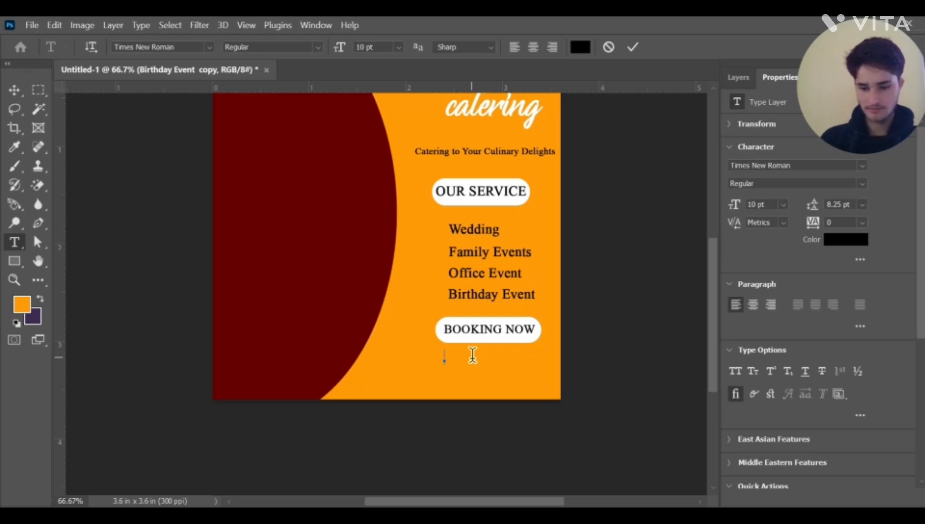
type("+123455-45541")
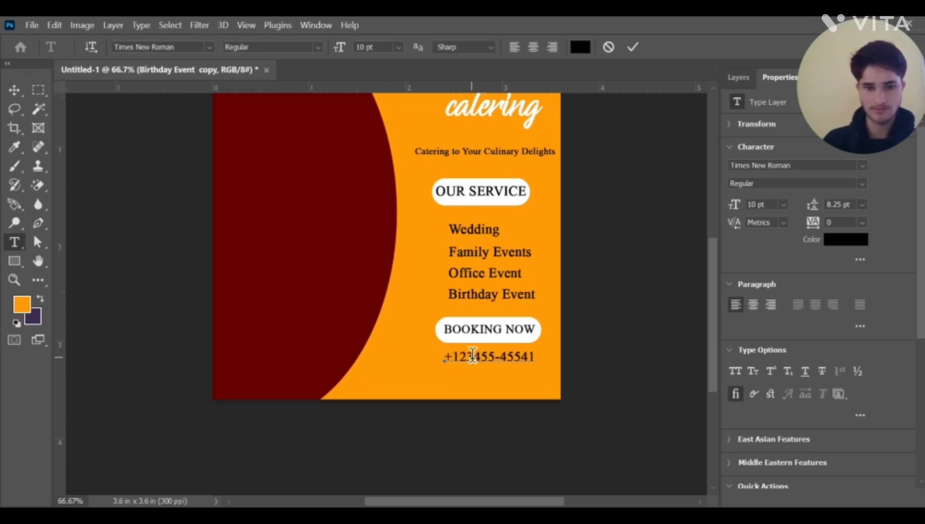
key("ctrl+a")
key("ctrl+shift+comma")
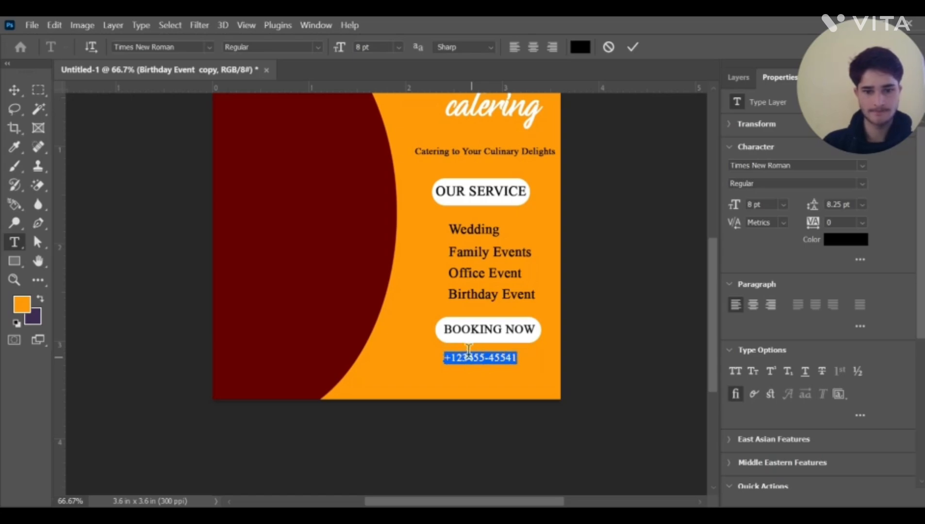
key("ctrl+shift+period")
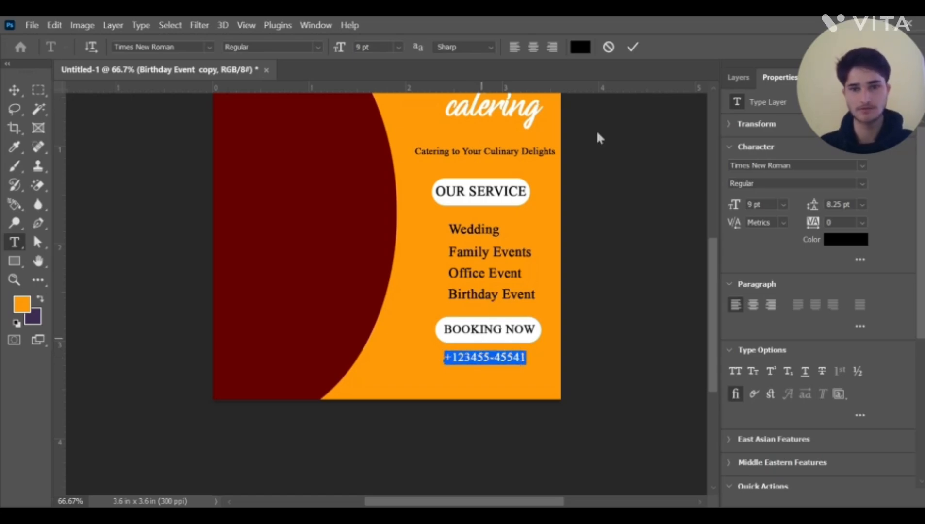
left_click(634, 47)
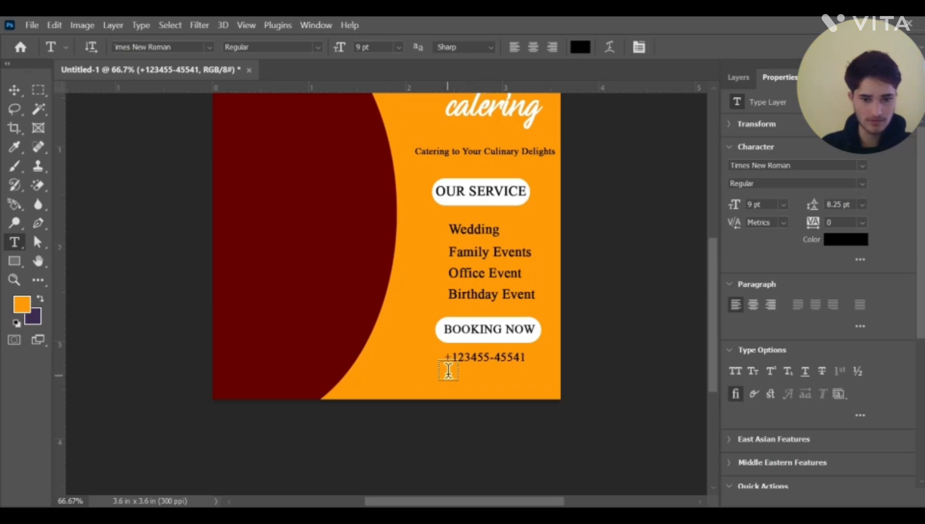
left_click(14, 89)
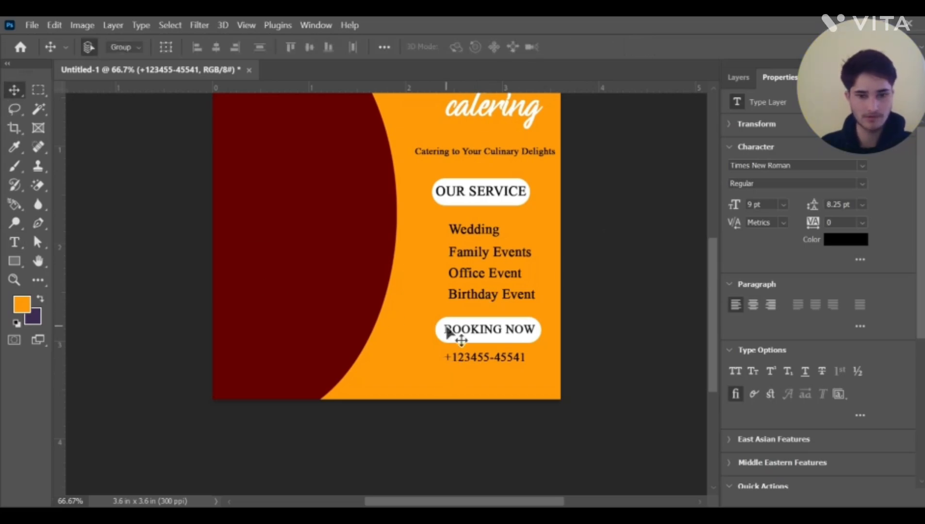
Duplicate the phone number line just below the original and clear its text
left_click_drag(470, 363, 472, 380)
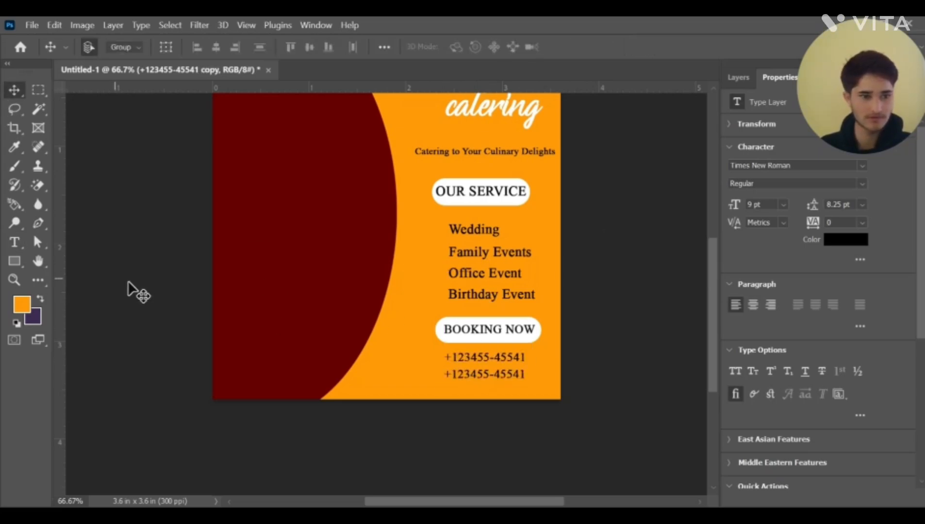
left_click(12, 245)
left_click(499, 373)
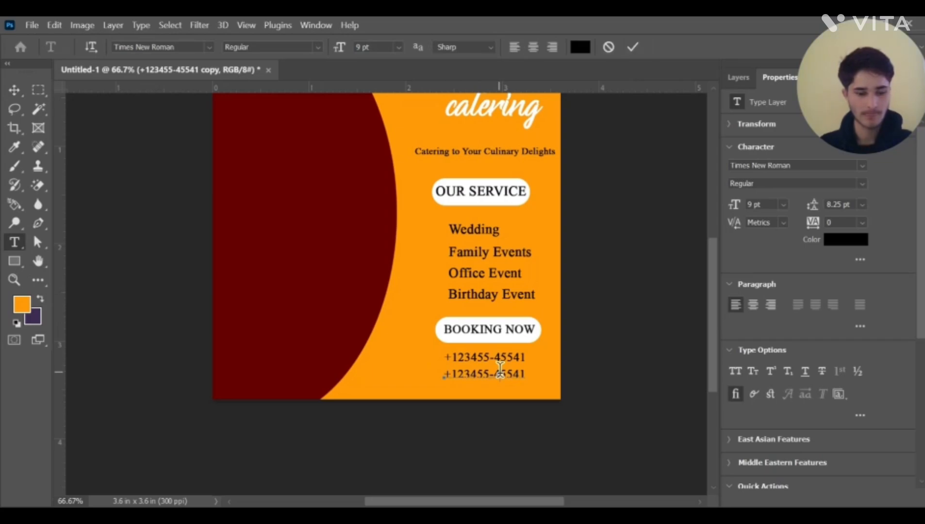
key("ctrl+a")
key("BackSpace")
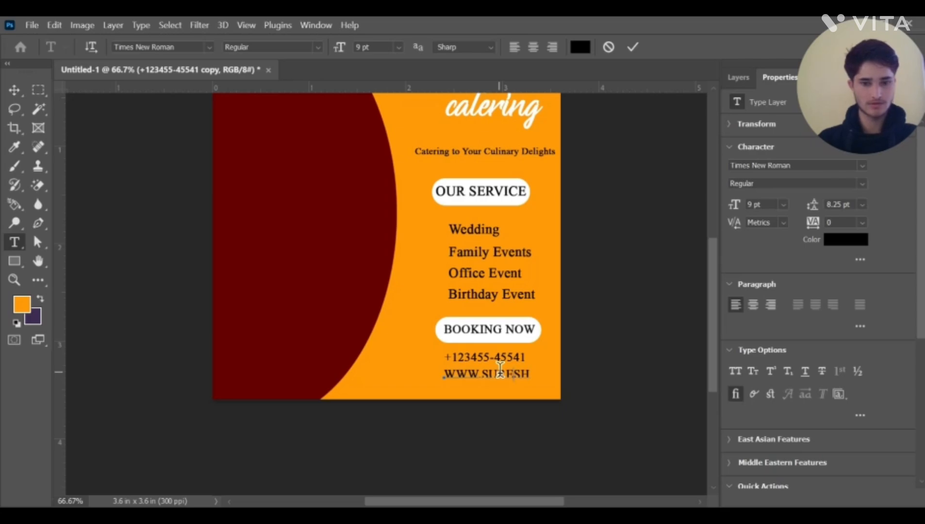
Enter the website address in 8 pt Times New Roman and commit it
key("BackSpace")
key("BackSpace")
key("BackSpace")
key("BackSpace")
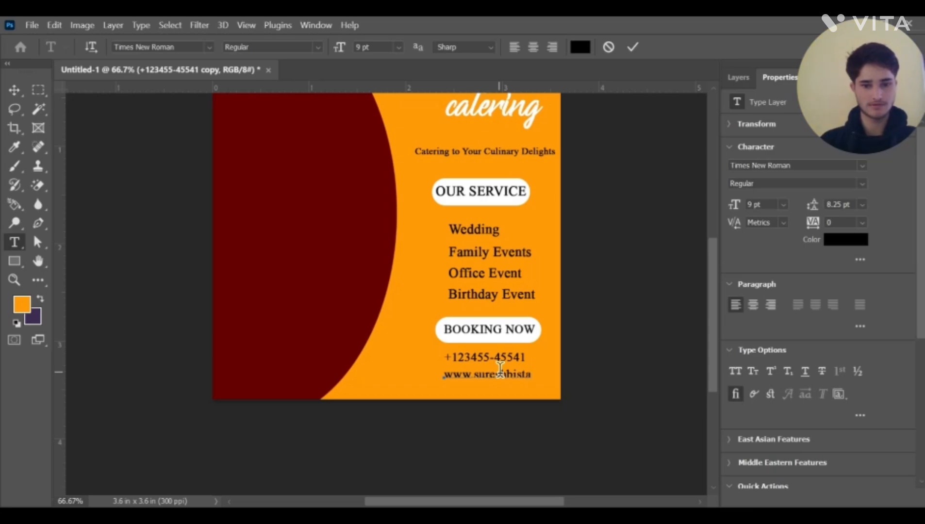
key("ctrl+a")
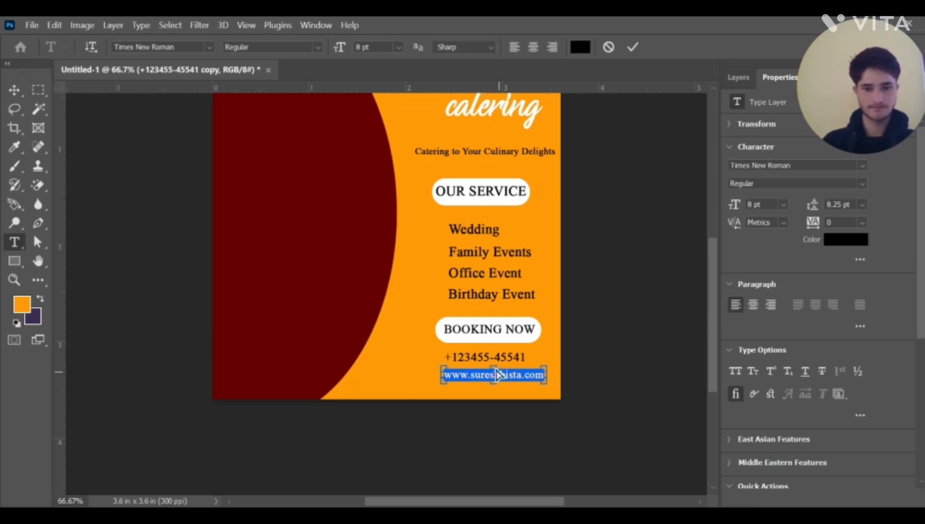
left_click(633, 47)
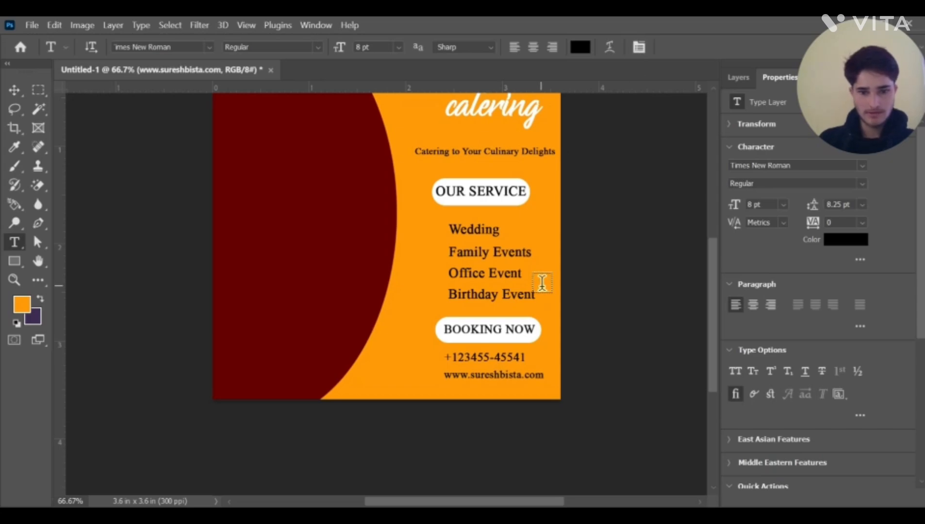
scroll(542, 279, "up", 4)
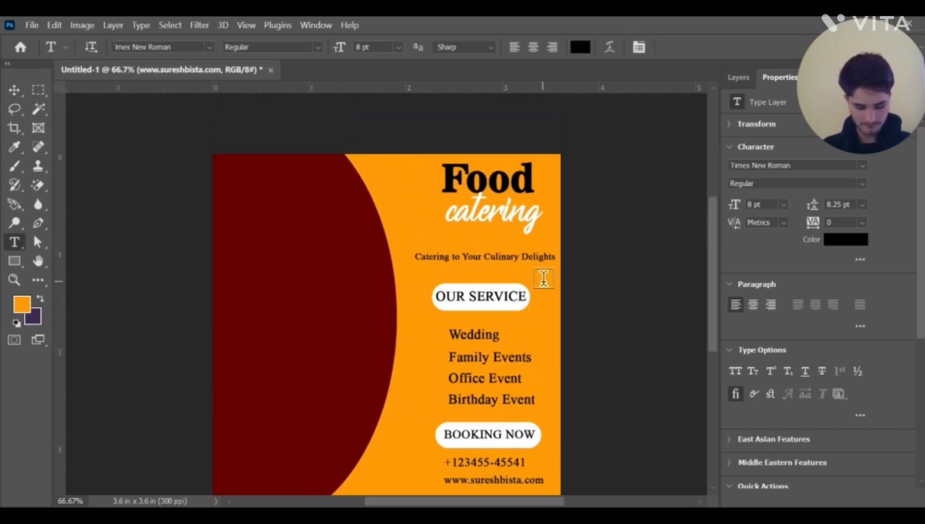
scroll(541, 262, "up", 1)
scroll(532, 284, "down", 5)
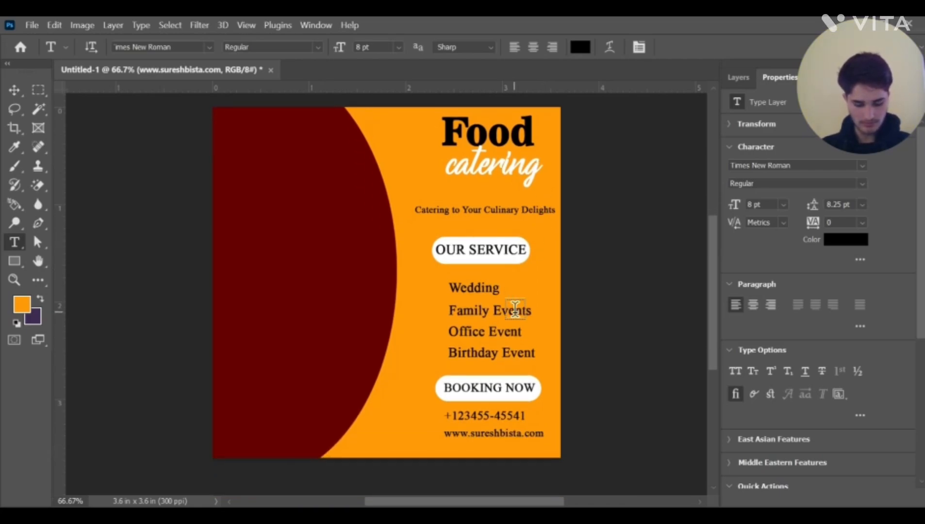
scroll(514, 308, "down", 1)
scroll(515, 308, "up", 1)
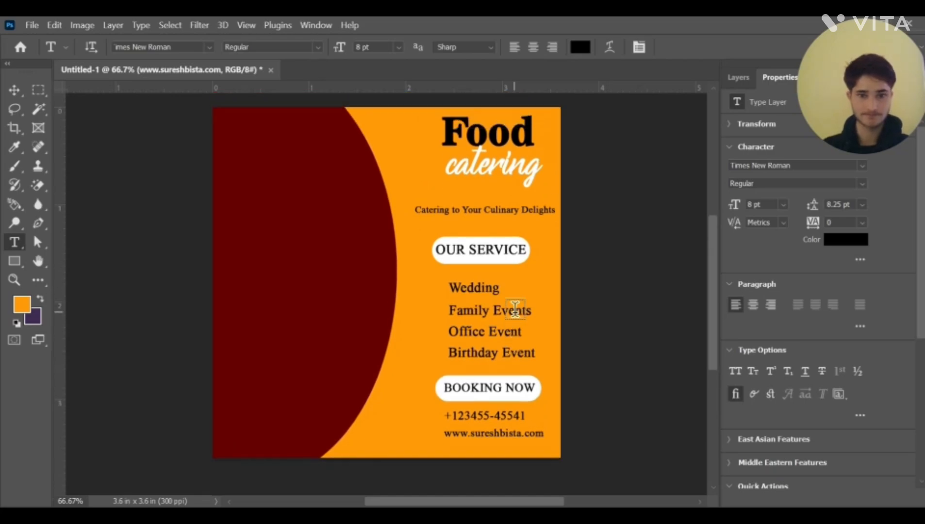
scroll(514, 308, "down", 1)
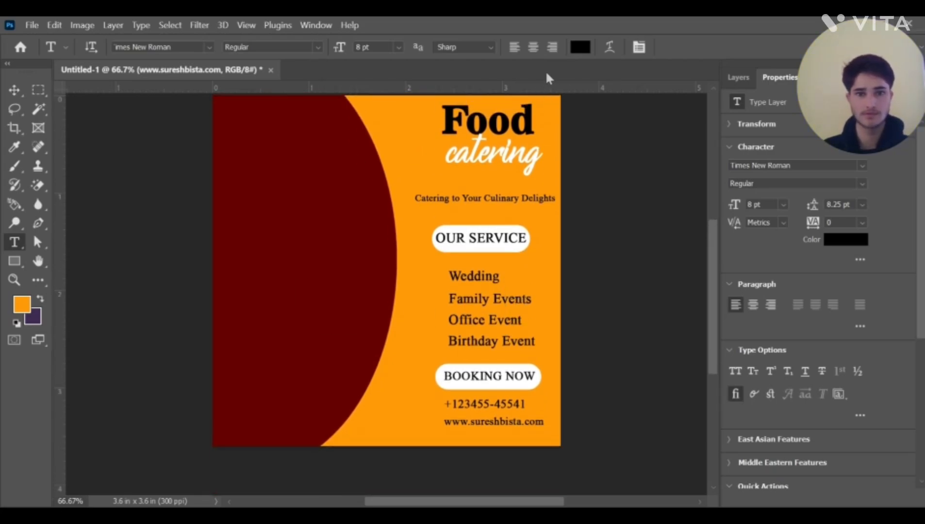
Copy the pakora and chutney platter photo from the 'sandwich | veggie | food' Pinterest pin
key("alt+Tab")
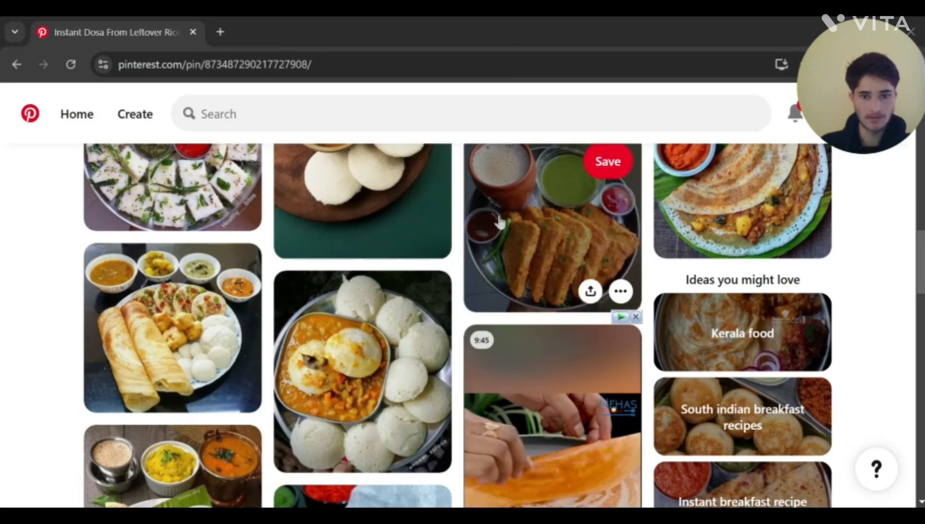
scroll(529, 338, "up", 1)
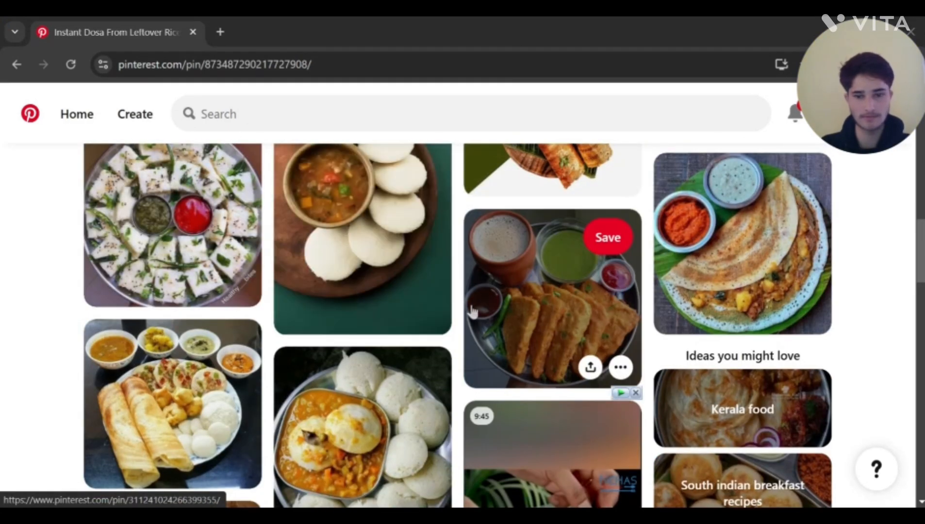
scroll(339, 303, "down", 2)
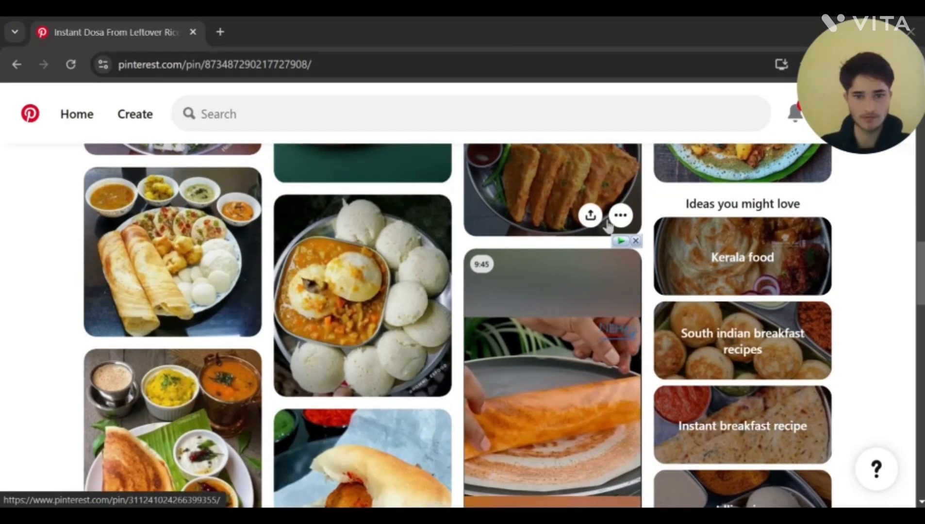
scroll(563, 228, "up", 2)
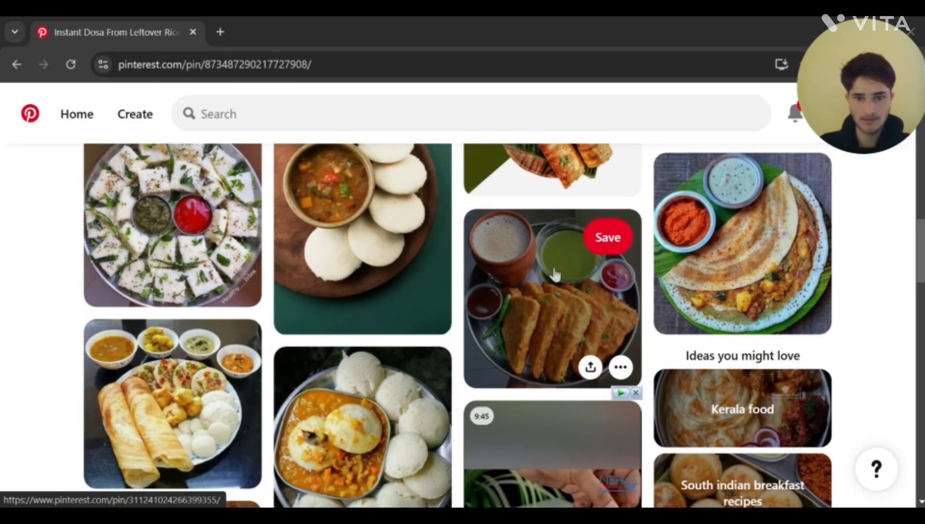
left_click(556, 274)
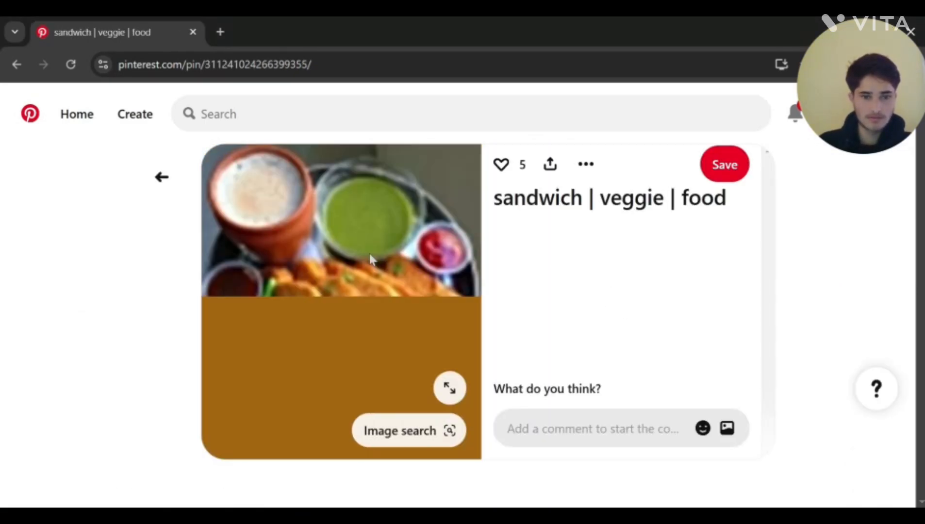
right_click(346, 260)
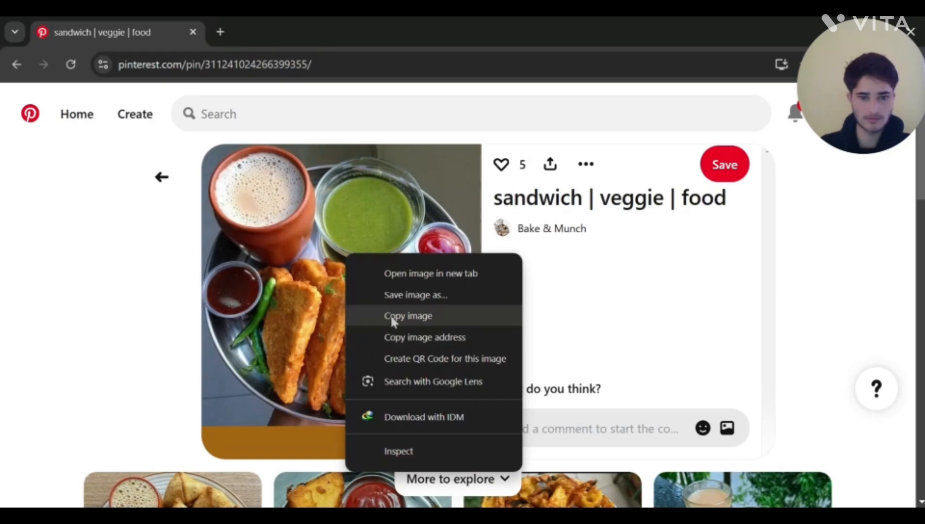
left_click(391, 318)
Draw an orange 1.25-inch circle beside the Food heading and paste the pakora photo above it
key("alt+Tab")
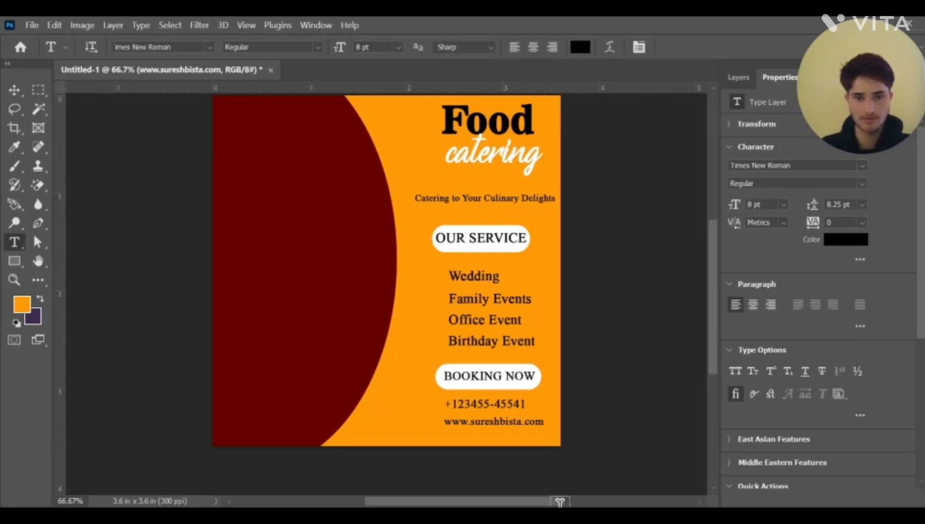
left_click(13, 95)
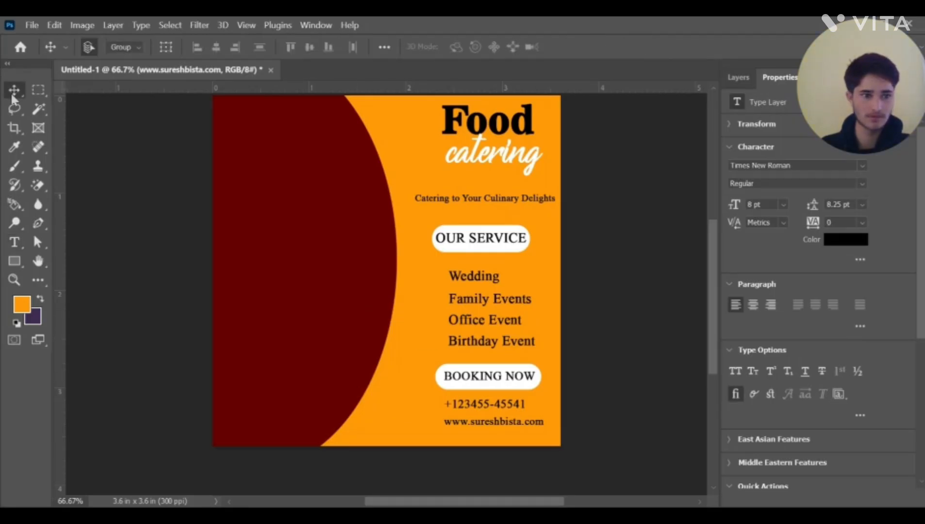
left_click(17, 264)
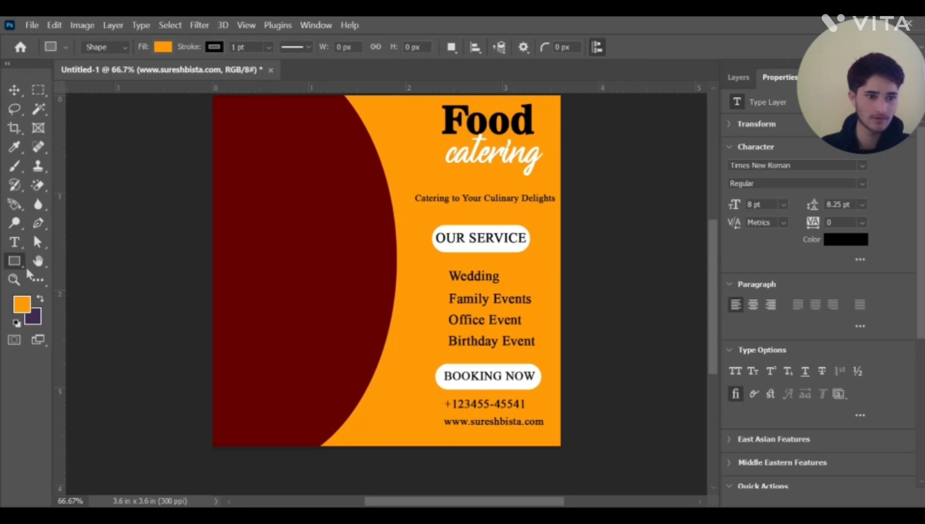
right_click(23, 265)
left_click(73, 272)
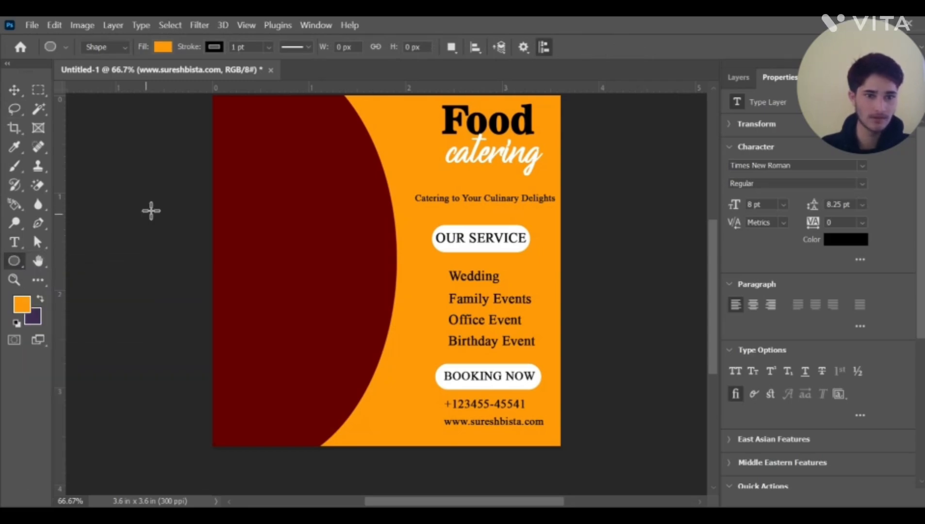
scroll(223, 188, "up", 3)
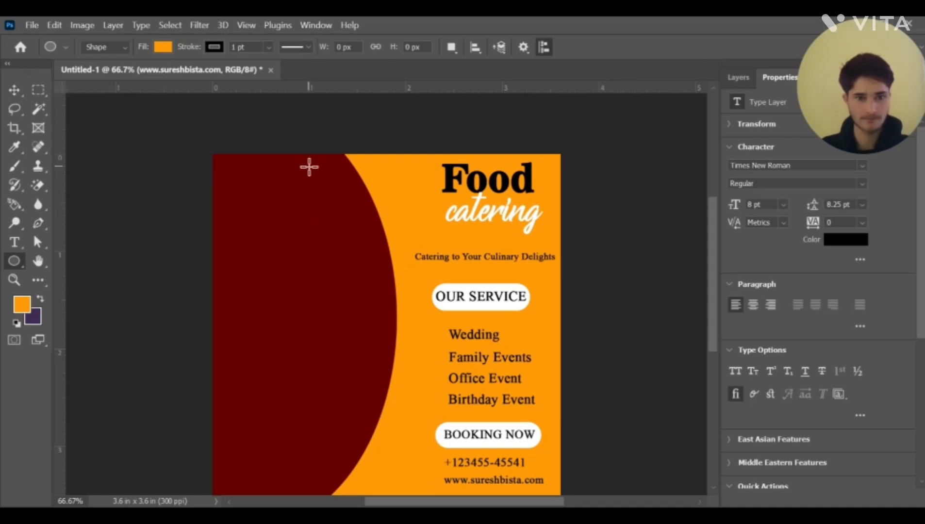
left_click_drag(310, 167, 429, 384)
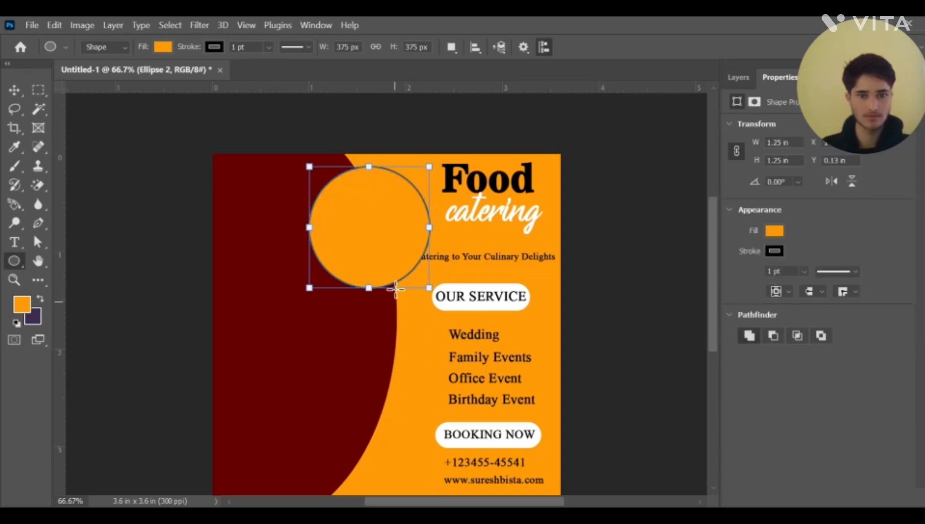
left_click(739, 79)
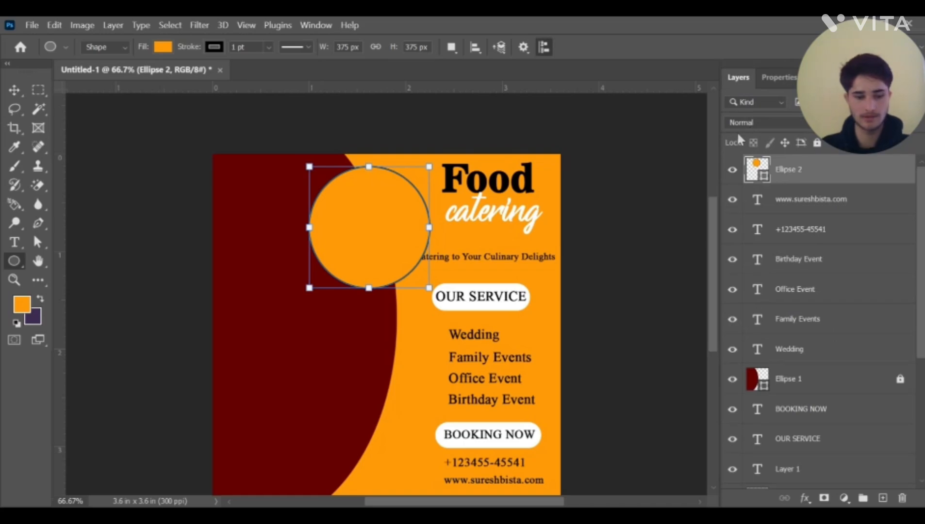
key("ctrl+v")
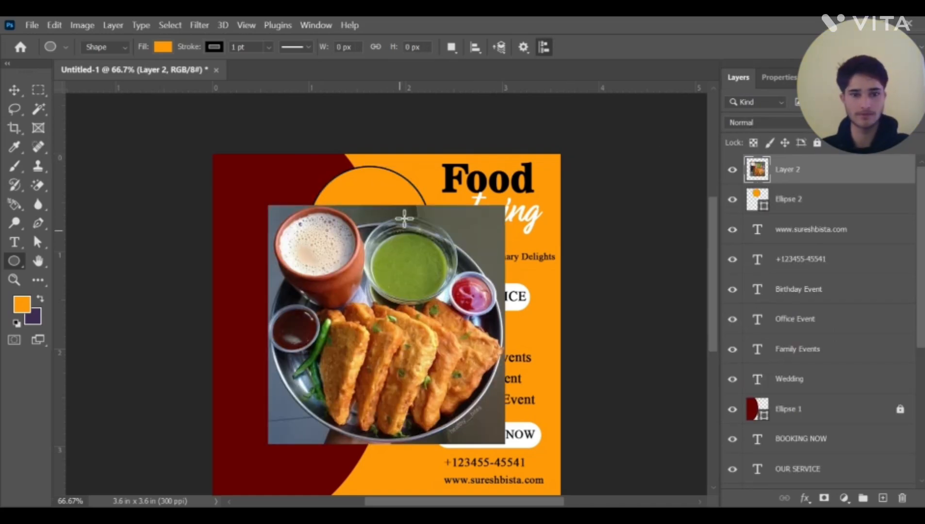
Clip Layer 2's pakora photo into the orange circle and scale it to about 54%
left_click(14, 90)
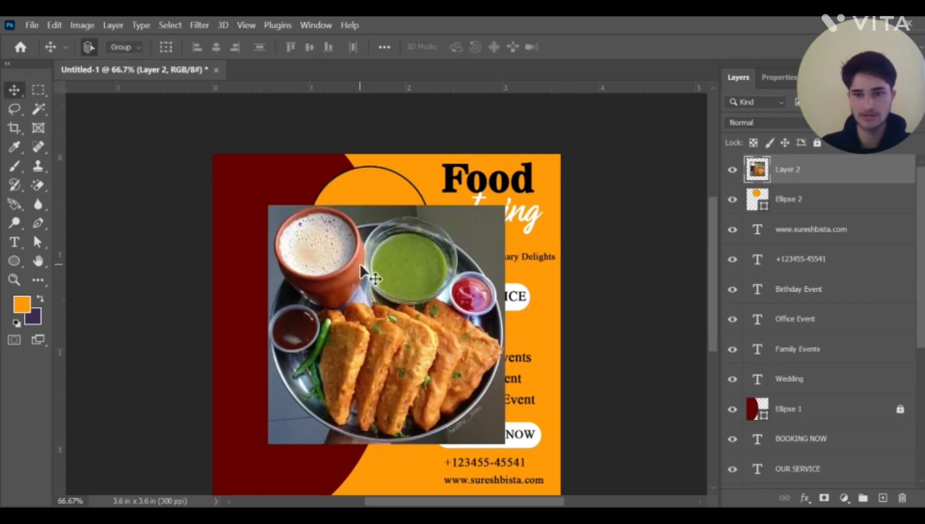
right_click(828, 165)
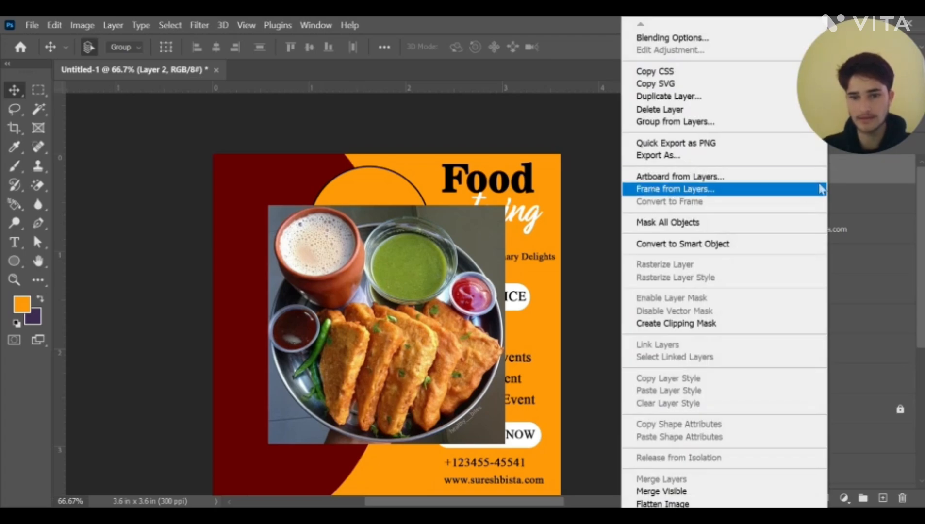
left_click(675, 324)
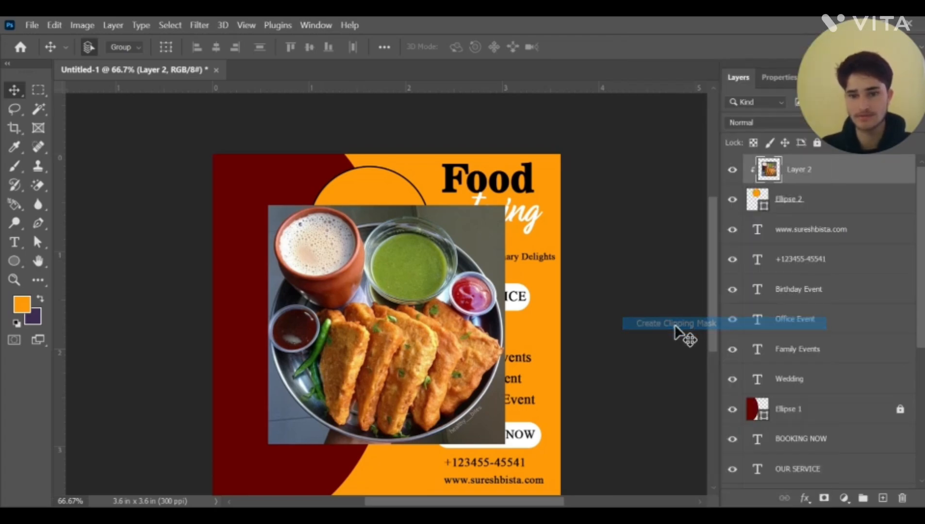
left_click_drag(398, 242, 403, 208)
key("ctrl+t")
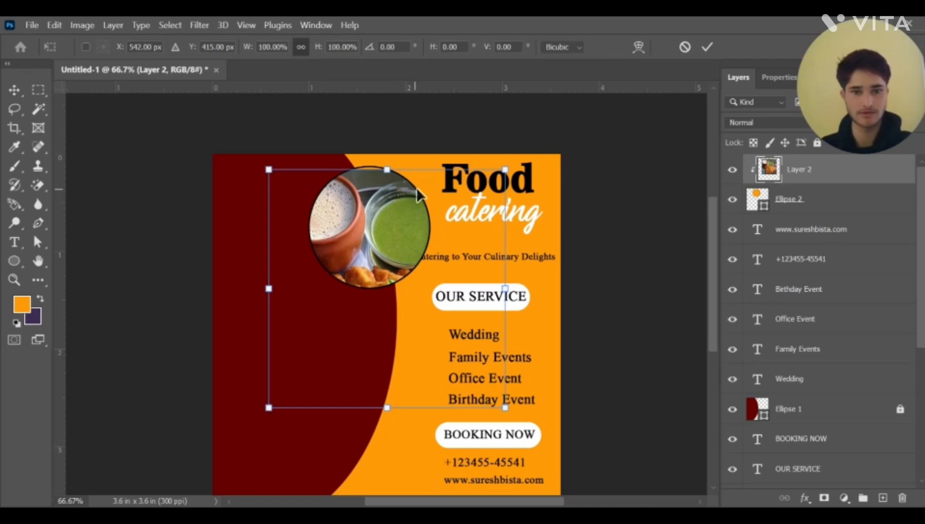
left_click_drag(506, 170, 394, 219)
left_click_drag(371, 250, 397, 211)
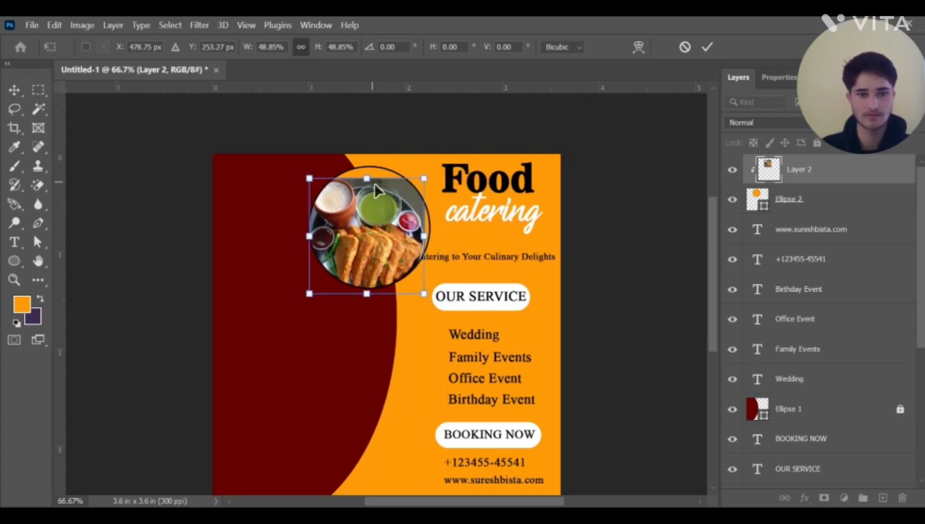
left_click_drag(369, 179, 367, 167)
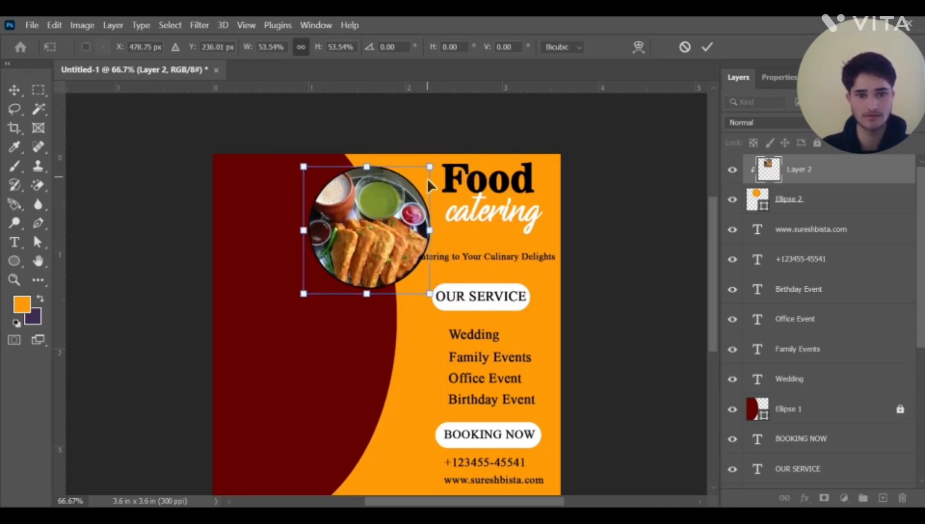
left_click_drag(432, 169, 433, 167)
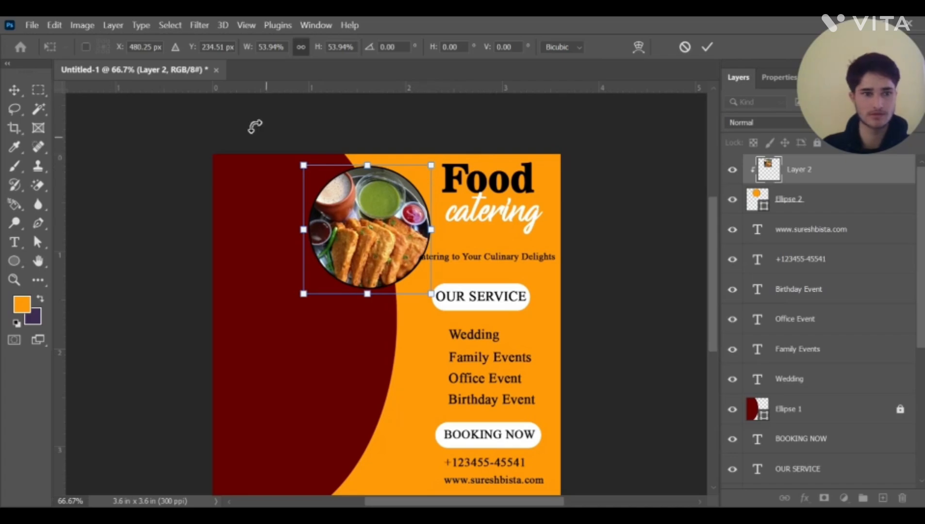
left_click(14, 261)
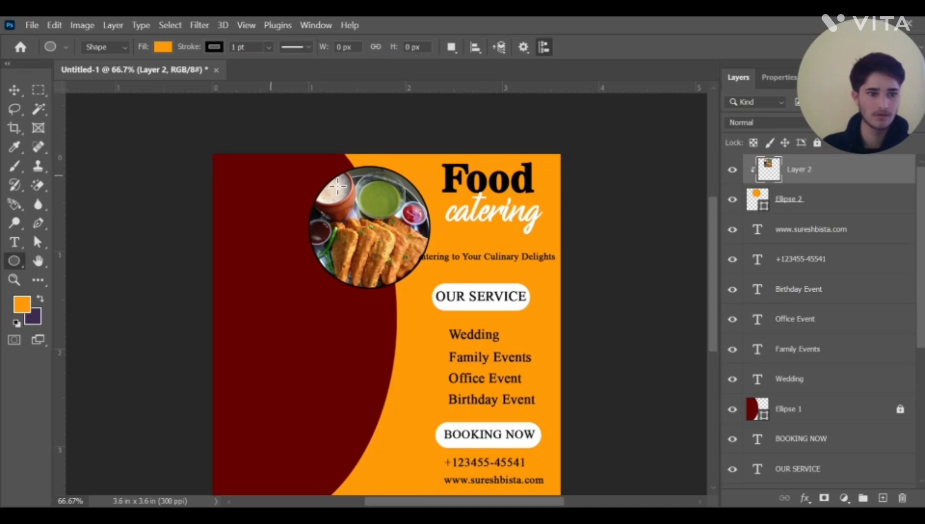
Set the Ellipse 2 circle's stroke to No Color
left_click(213, 47)
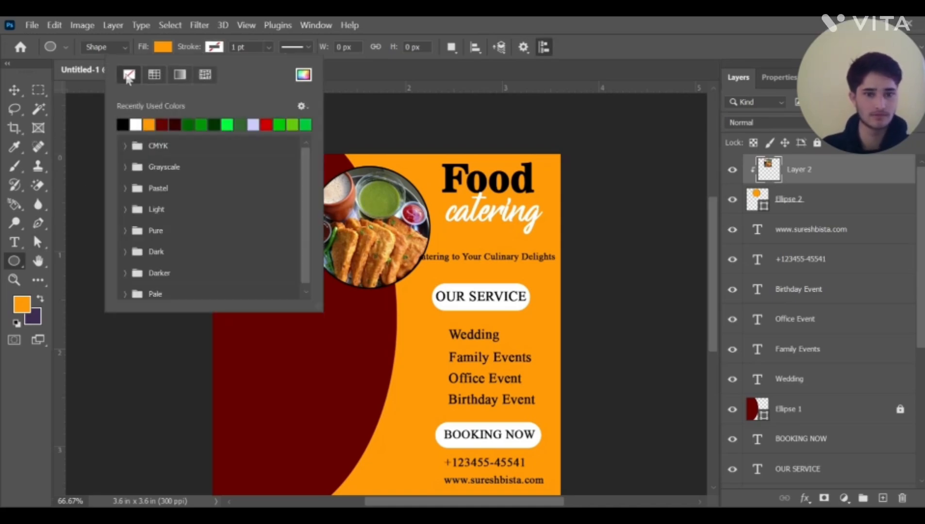
left_click(809, 192)
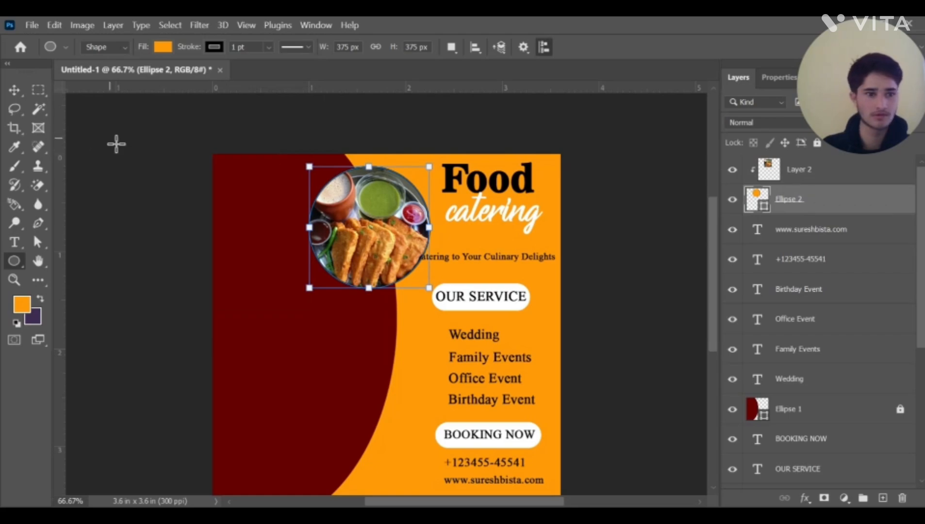
left_click(212, 49)
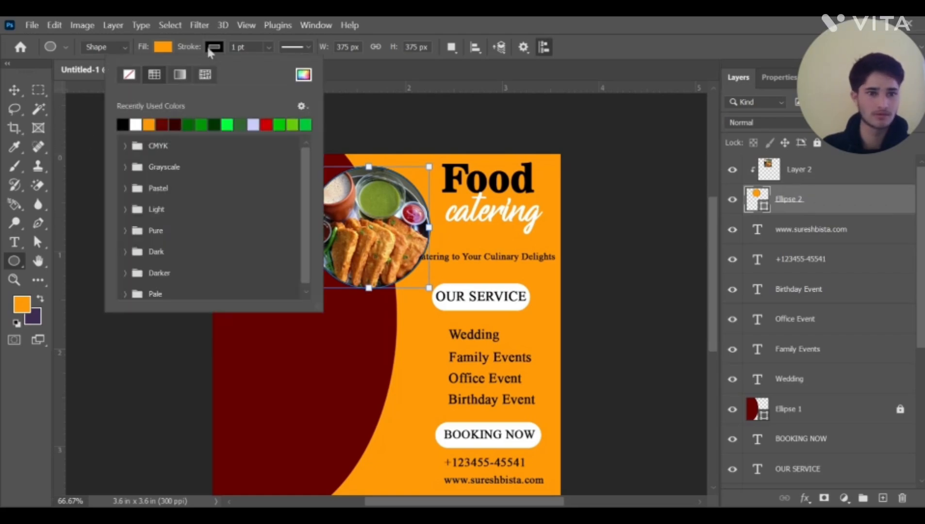
left_click(130, 74)
left_click(15, 89)
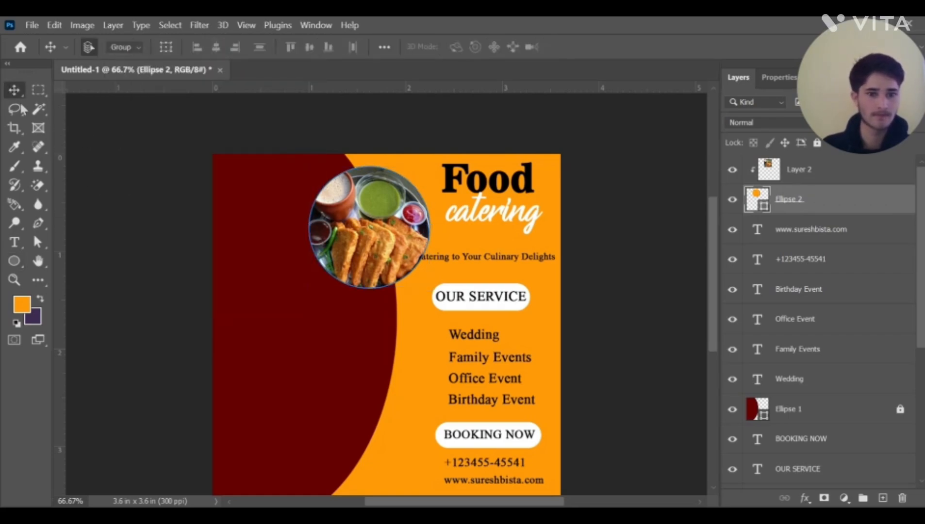
left_click(114, 171)
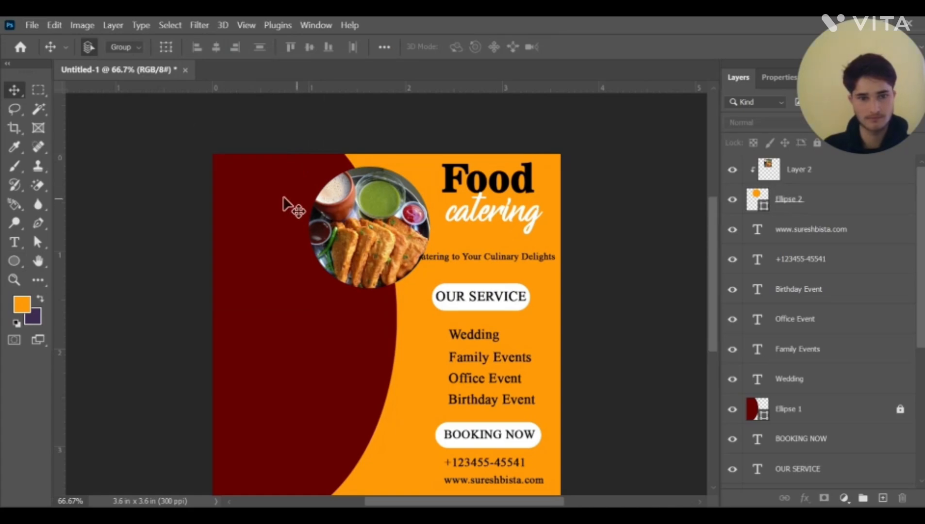
Recentre the pakora photo inside its circle and scale it to 96.6%
left_click_drag(345, 215, 334, 215)
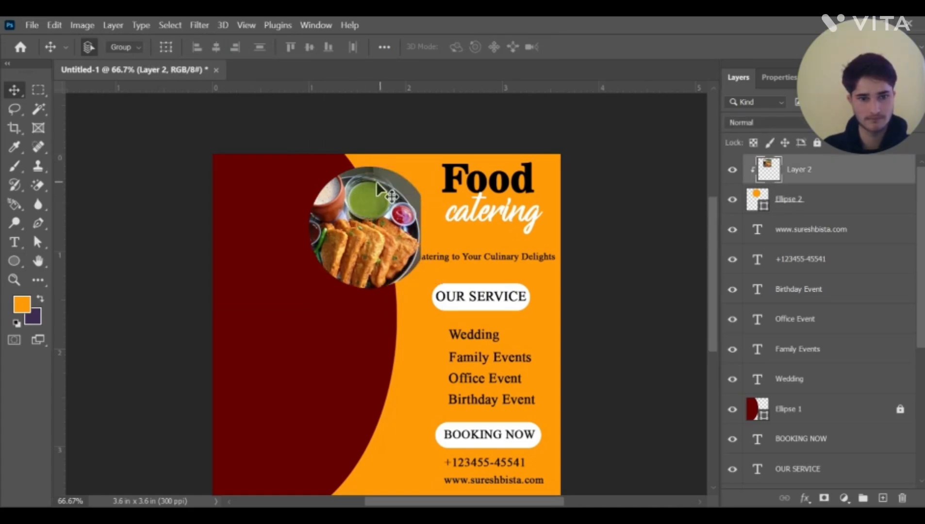
left_click_drag(387, 181, 324, 195)
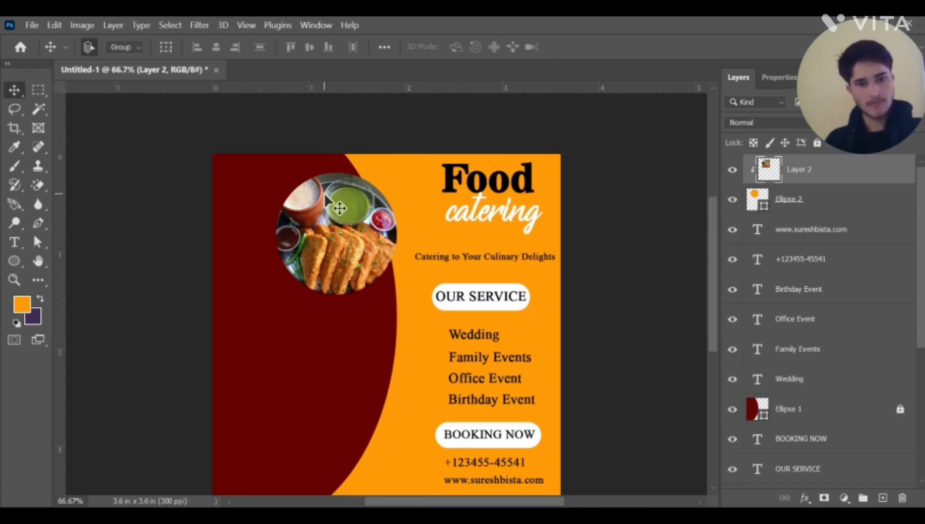
key("ctrl+t")
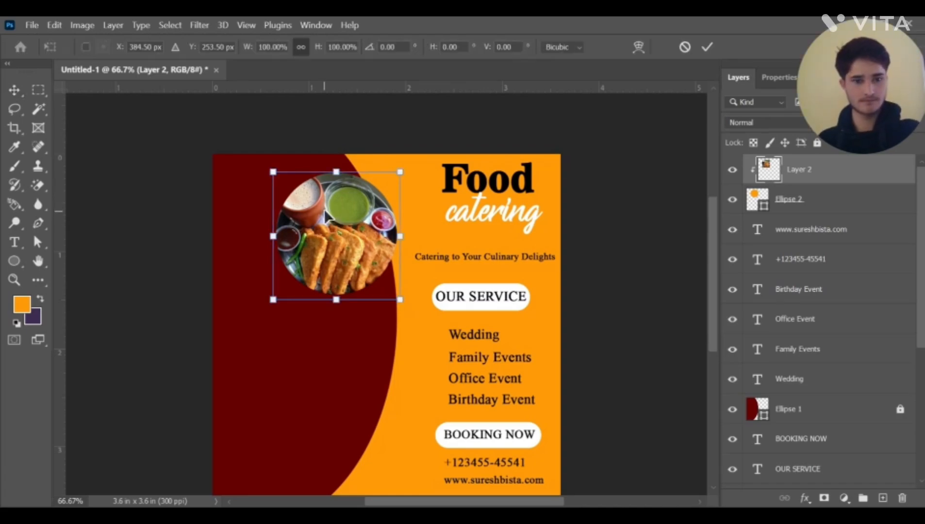
left_click_drag(404, 305, 397, 298)
left_click_drag(361, 250, 364, 248)
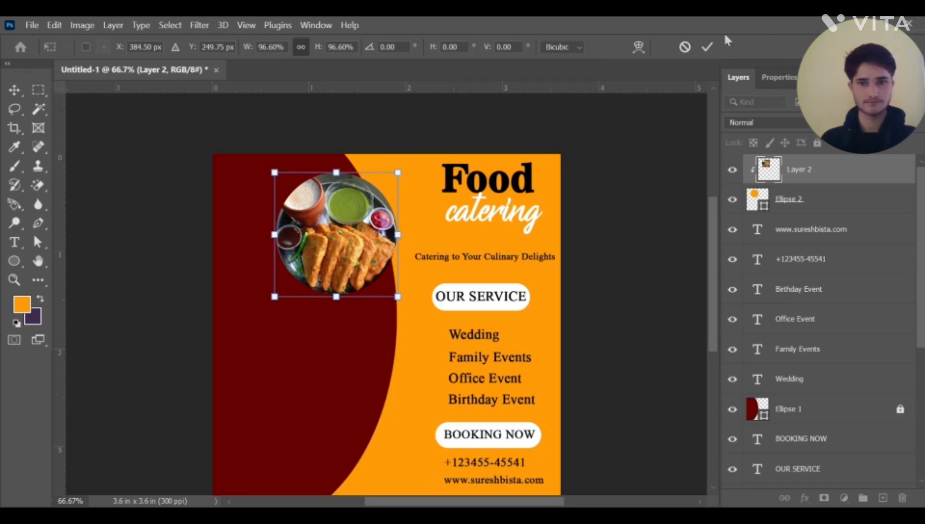
left_click(708, 46)
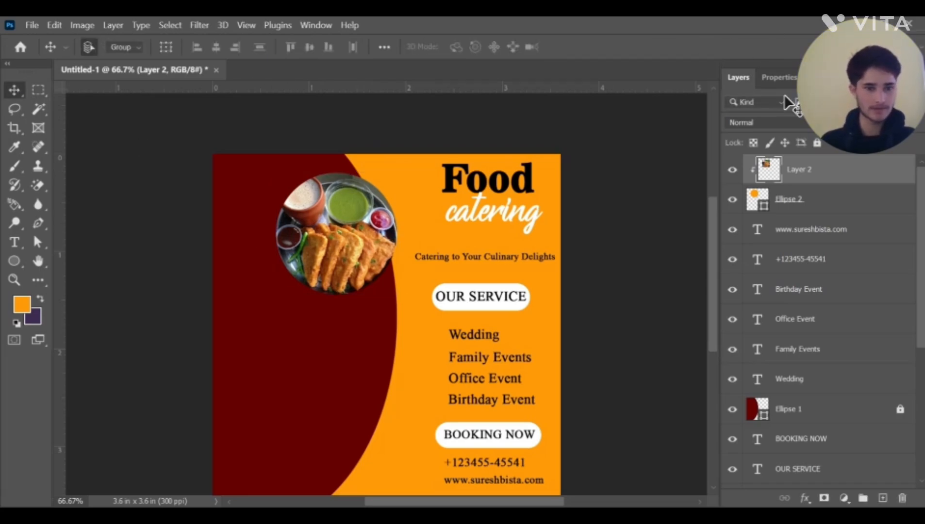
Draw a bright red circle on the maroon curve
left_click(13, 262)
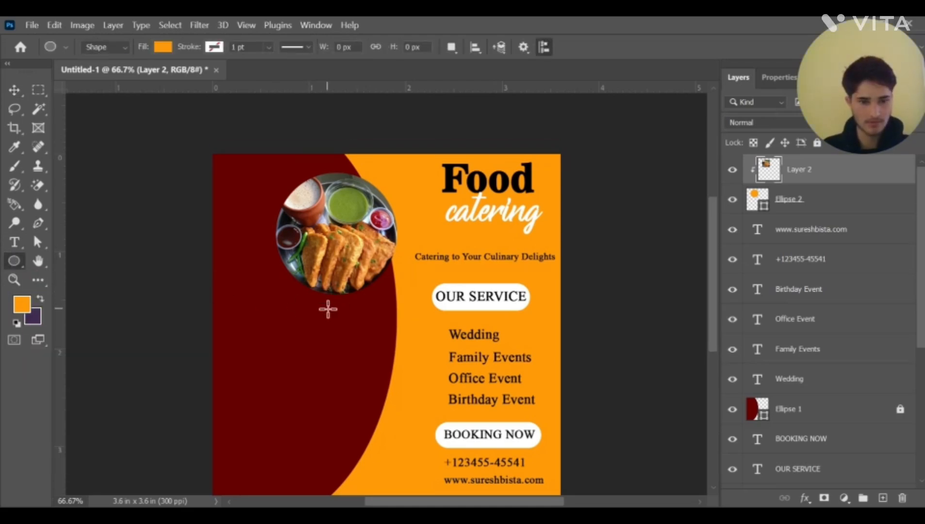
left_click_drag(328, 309, 428, 468)
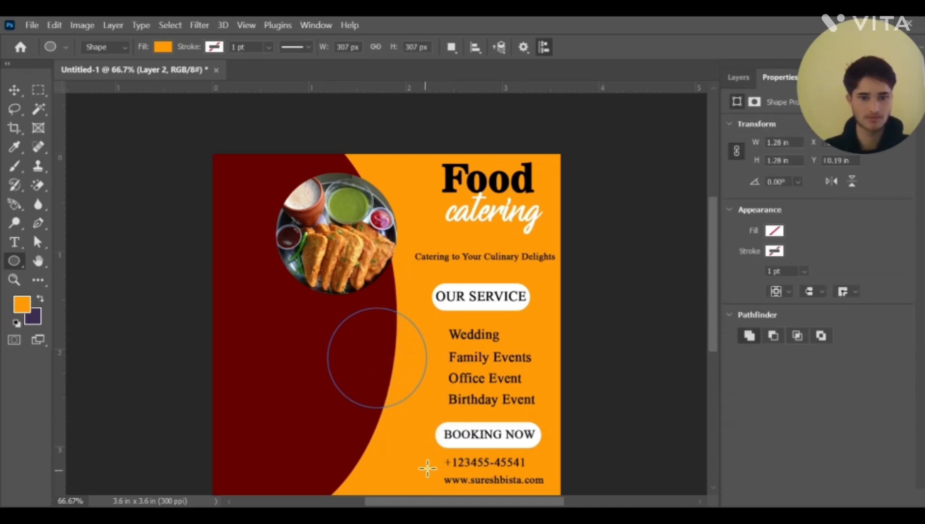
left_click(162, 47)
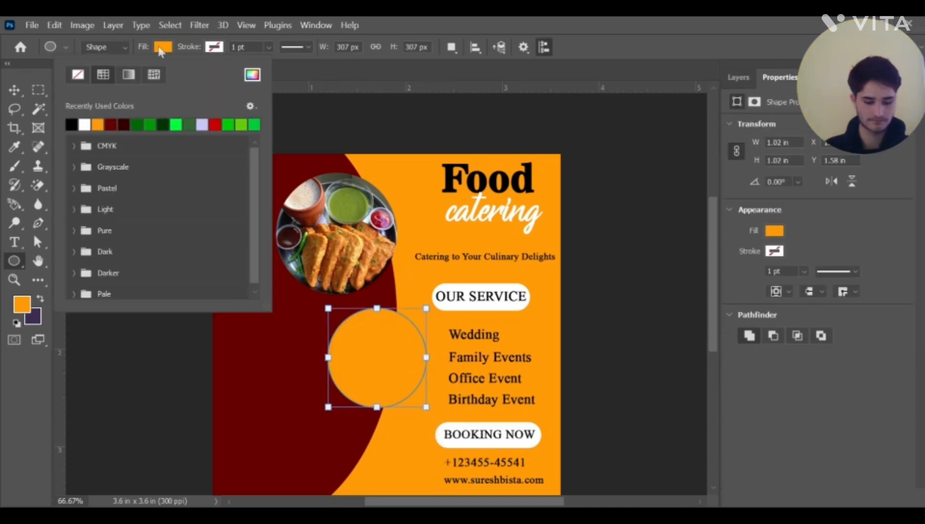
left_click(175, 125)
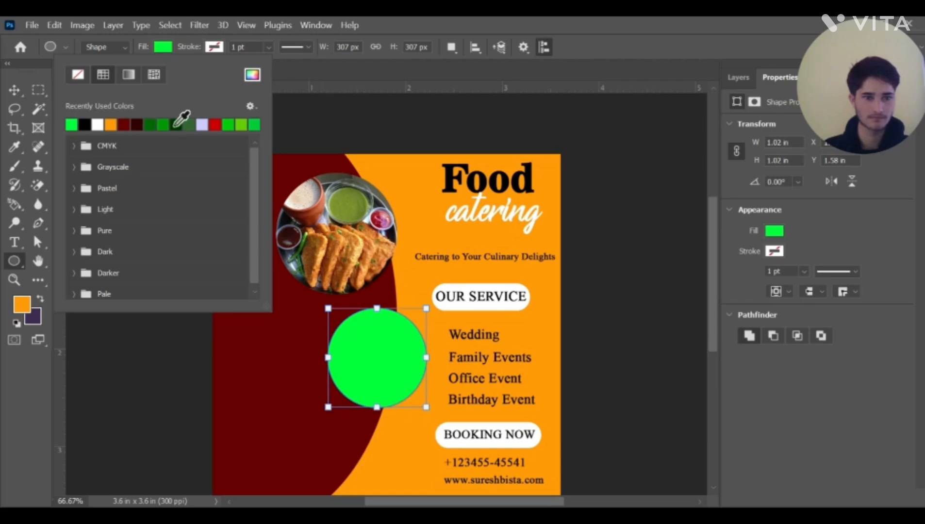
left_click(124, 125)
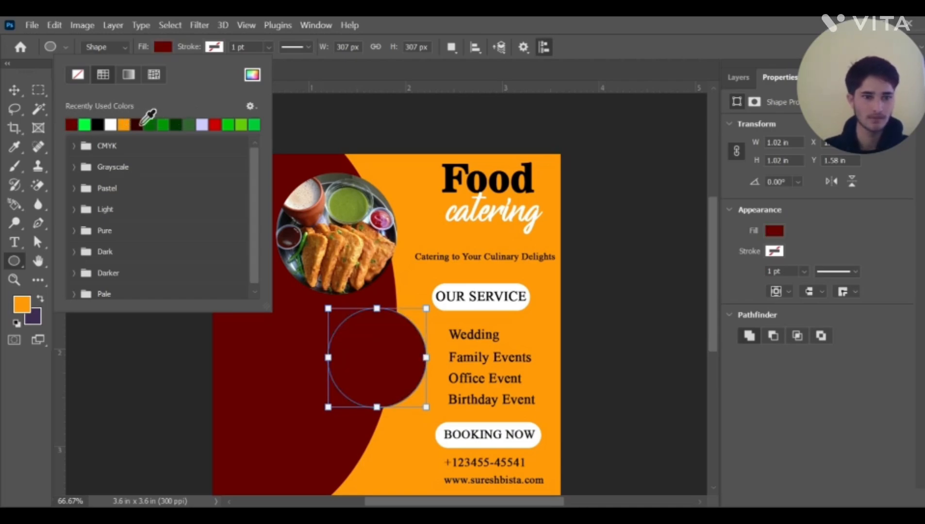
left_click(221, 127)
left_click(19, 87)
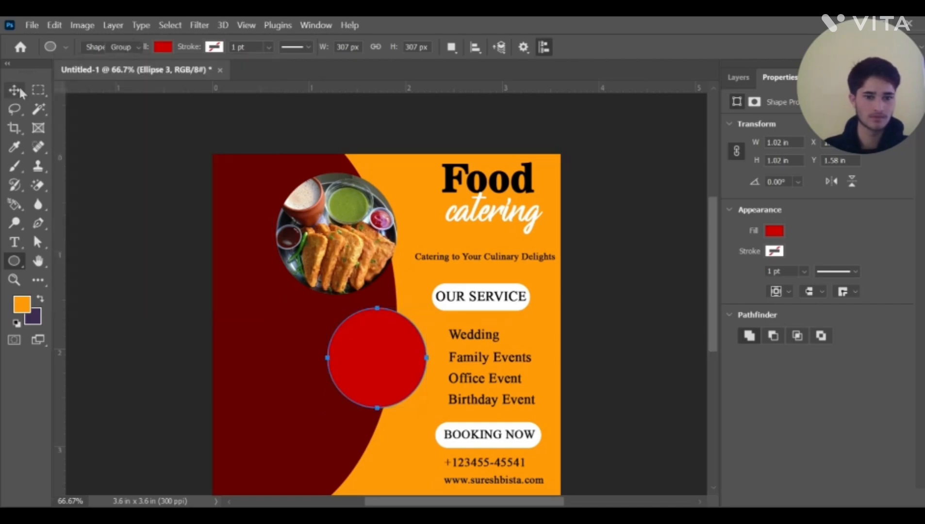
left_click(19, 87)
Place a copy of the red circle lower left and raise the upper one slightly
scroll(358, 205, "down", 4)
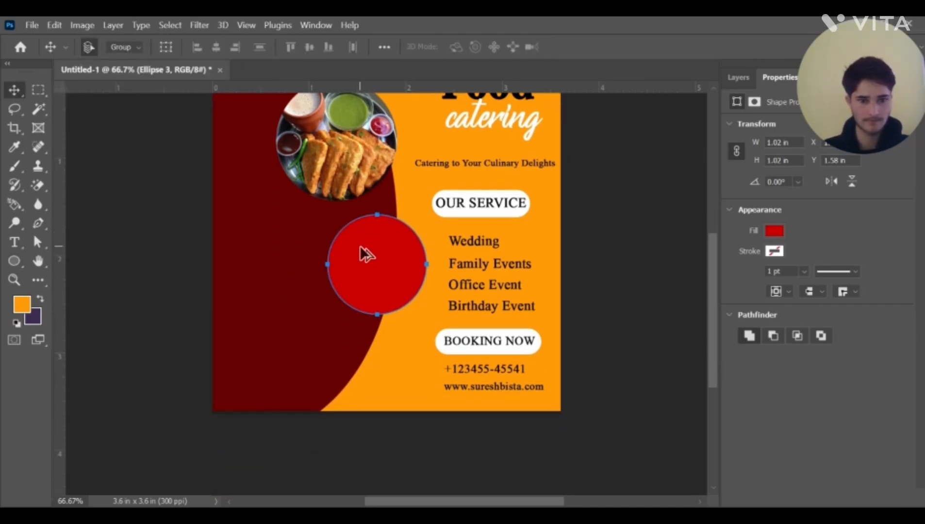
left_click_drag(361, 252, 318, 345)
scroll(362, 204, "up", 3)
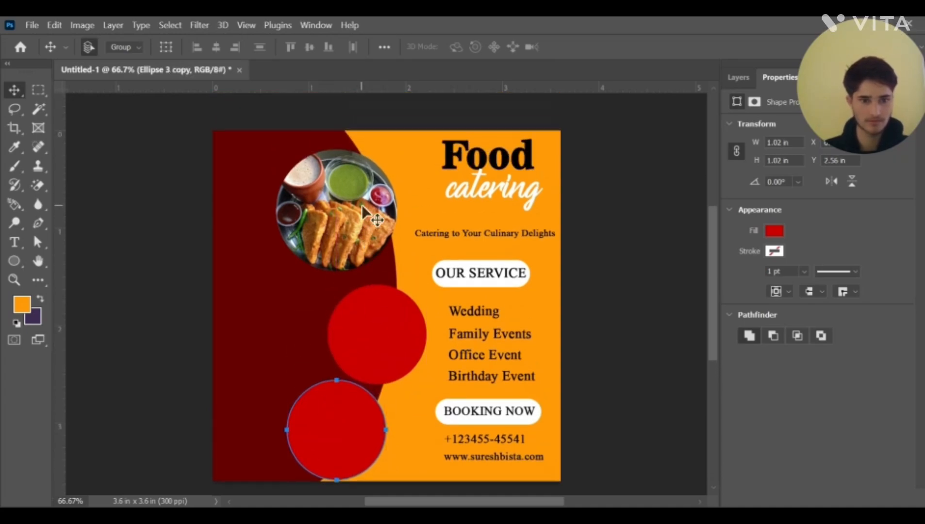
left_click_drag(270, 161, 335, 197)
left_click_drag(375, 310, 373, 295)
Shrink the pakora photo circle to about 78% and shift it toward the Food heading
left_click(297, 142)
left_click_drag(266, 139, 314, 194)
key("ctrl+t")
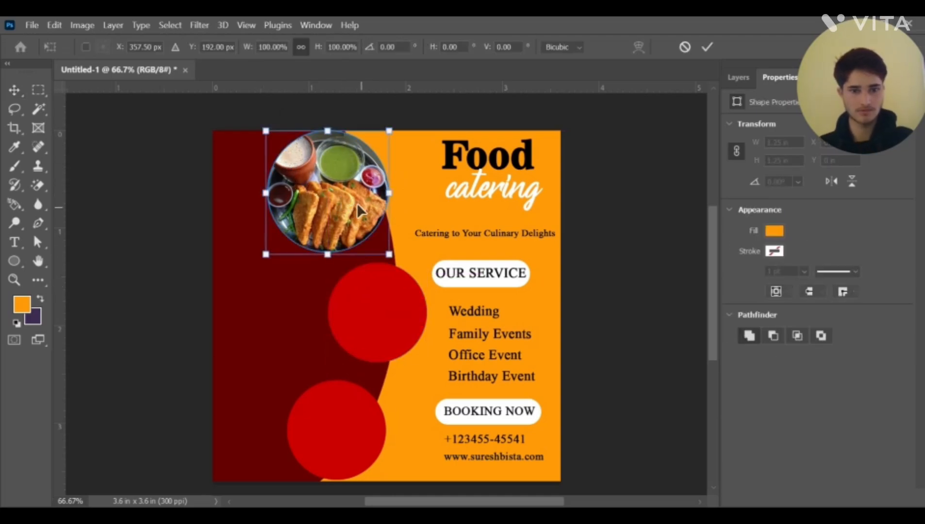
left_click_drag(386, 250, 364, 227)
left_click_drag(328, 199, 362, 204)
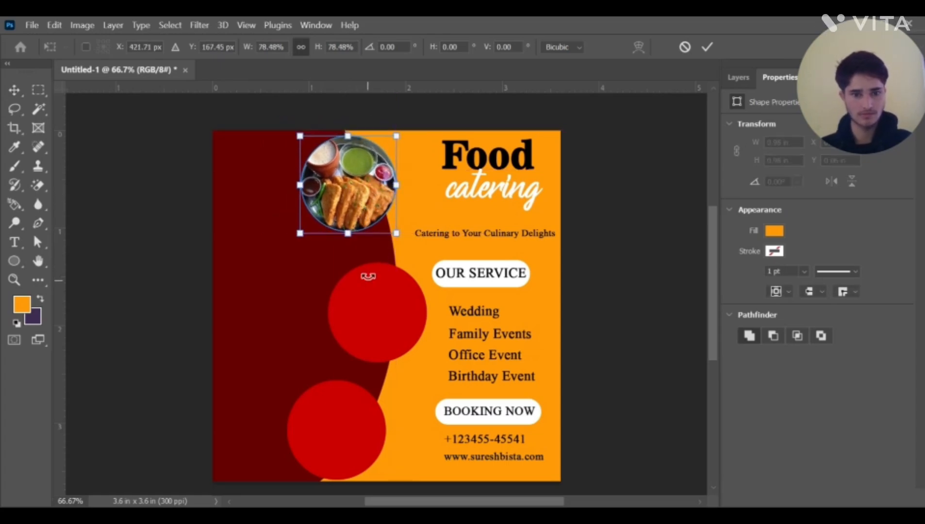
left_click(714, 45)
scroll(415, 243, "down", 3)
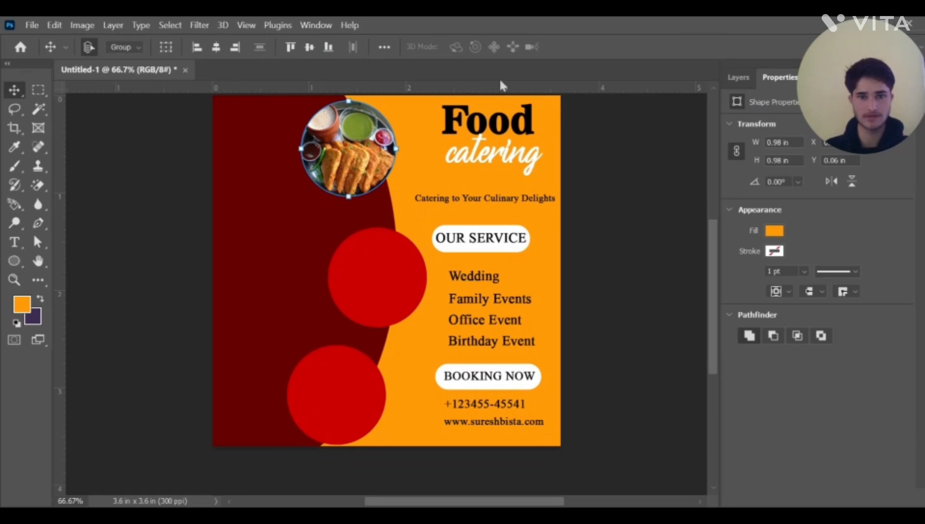
Clip the pasted dumpling photo into the middle red circle at about 45%, then raise the lower circle
key("ctrl+v")
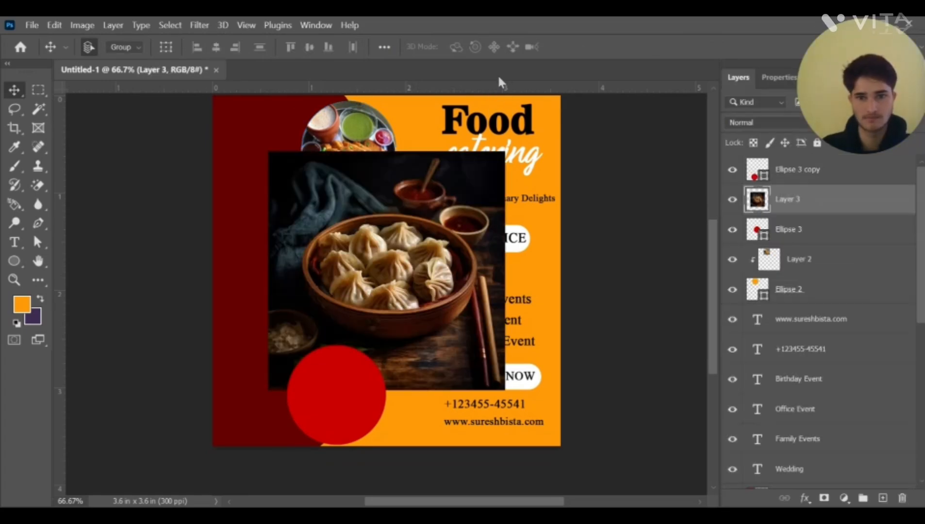
right_click(797, 199)
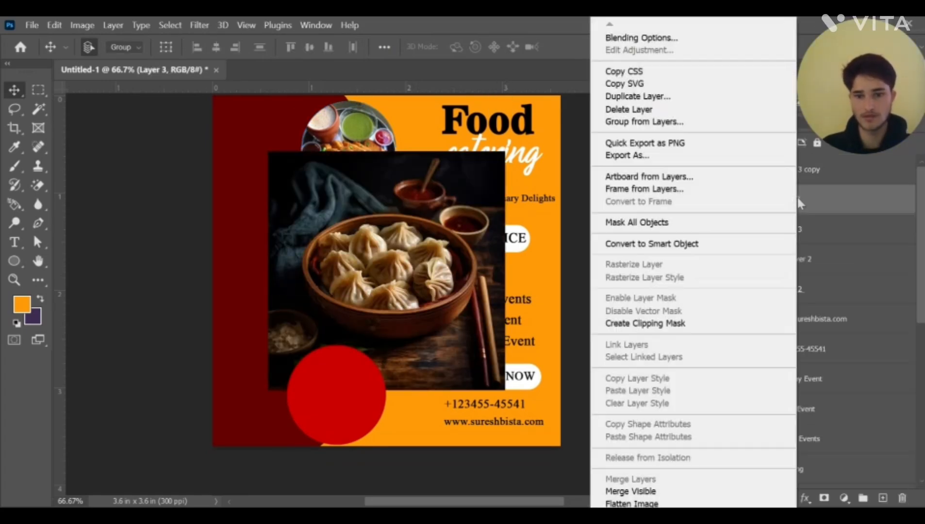
left_click(646, 323)
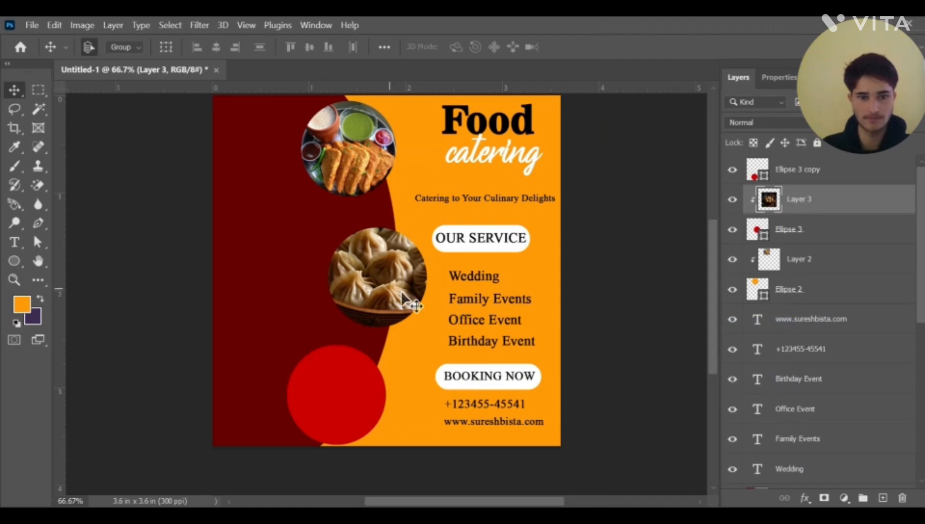
key("ctrl+t")
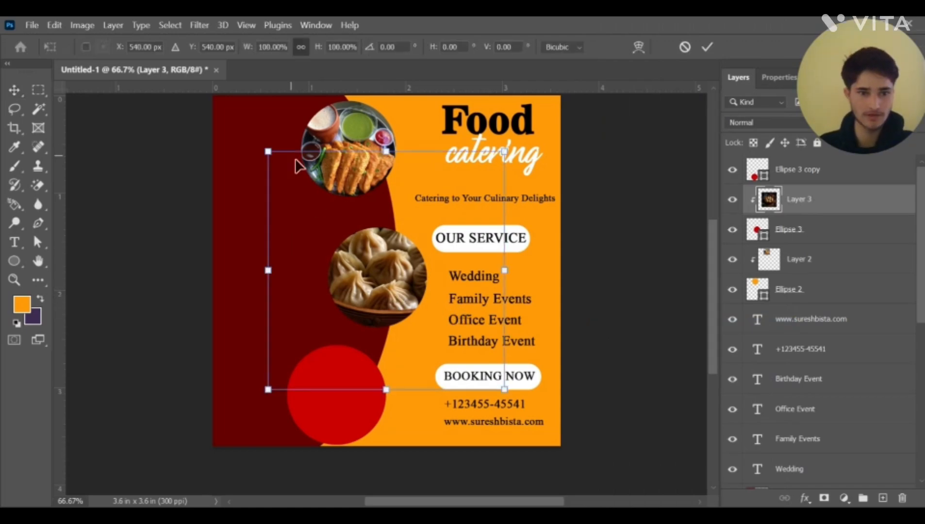
left_click_drag(268, 151, 371, 254)
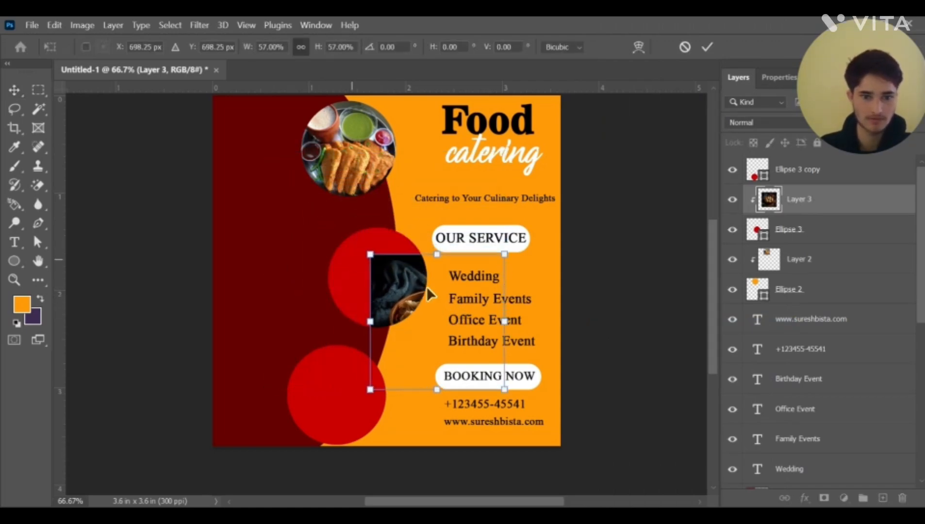
left_click_drag(429, 293, 365, 260)
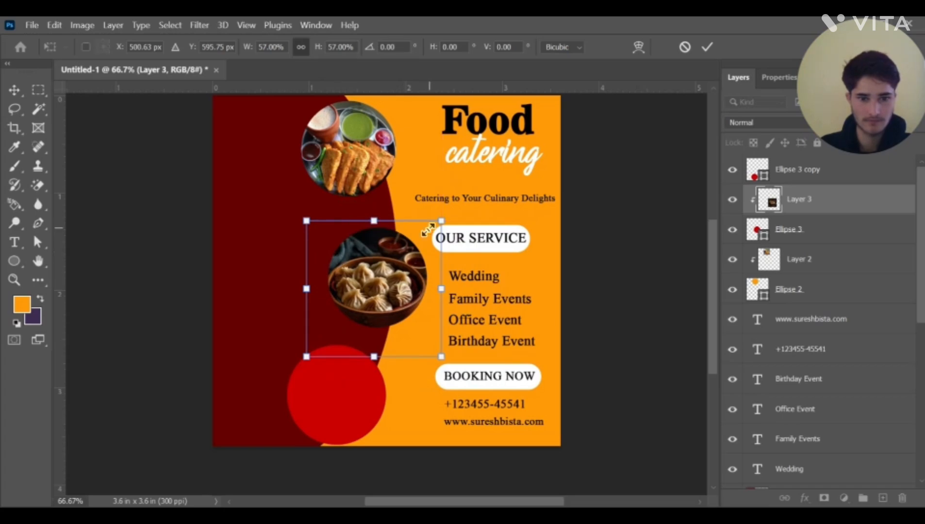
left_click_drag(429, 228, 405, 253)
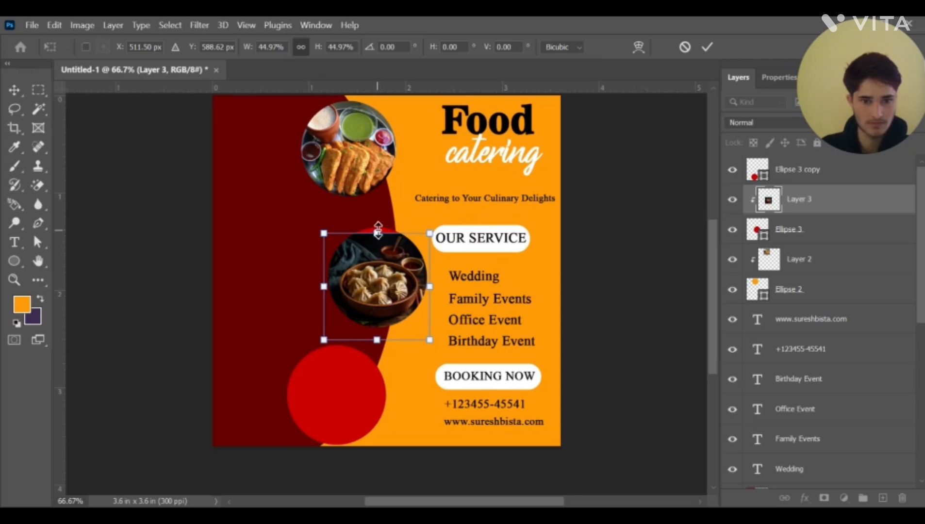
left_click_drag(378, 230, 379, 224)
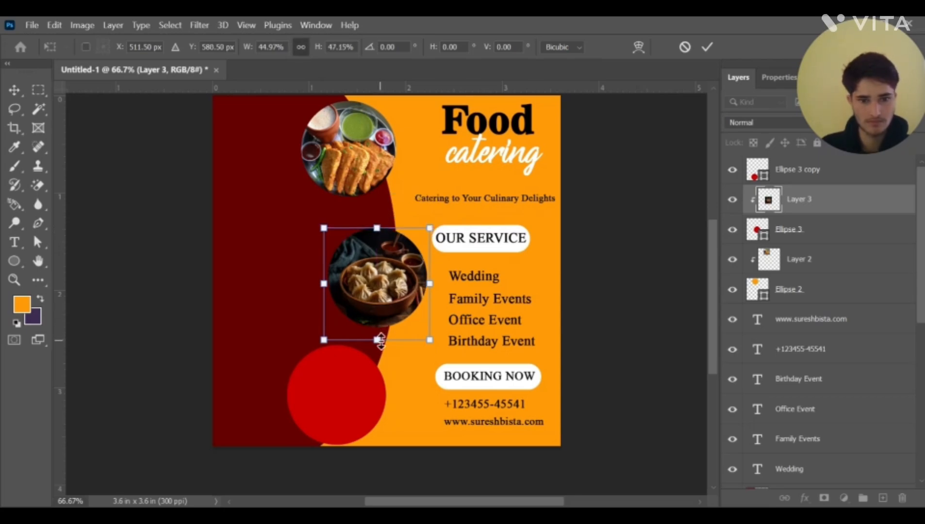
left_click(707, 47)
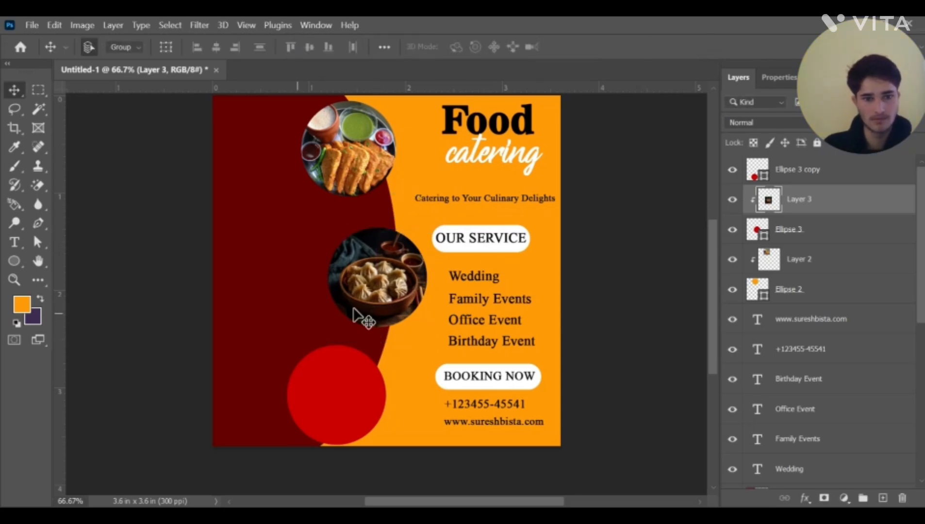
scroll(333, 380, "down", 1)
left_click_drag(324, 370, 331, 369)
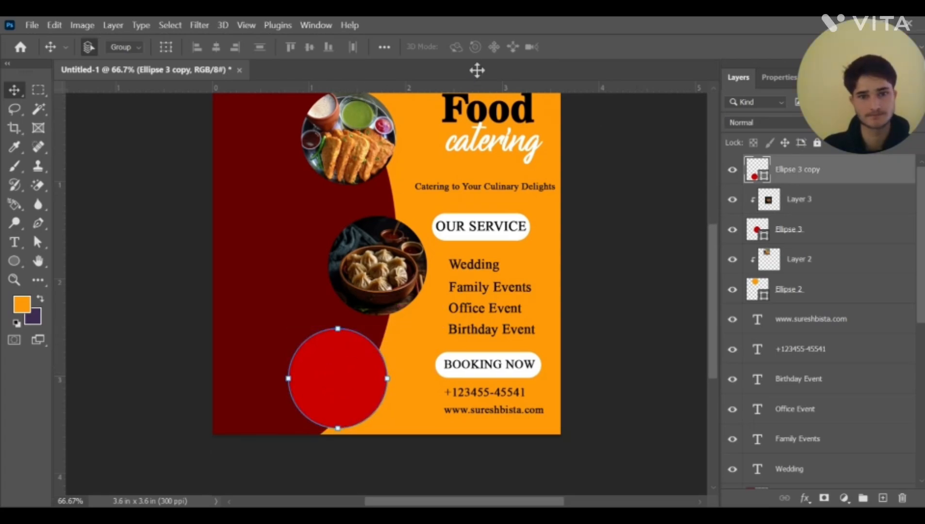
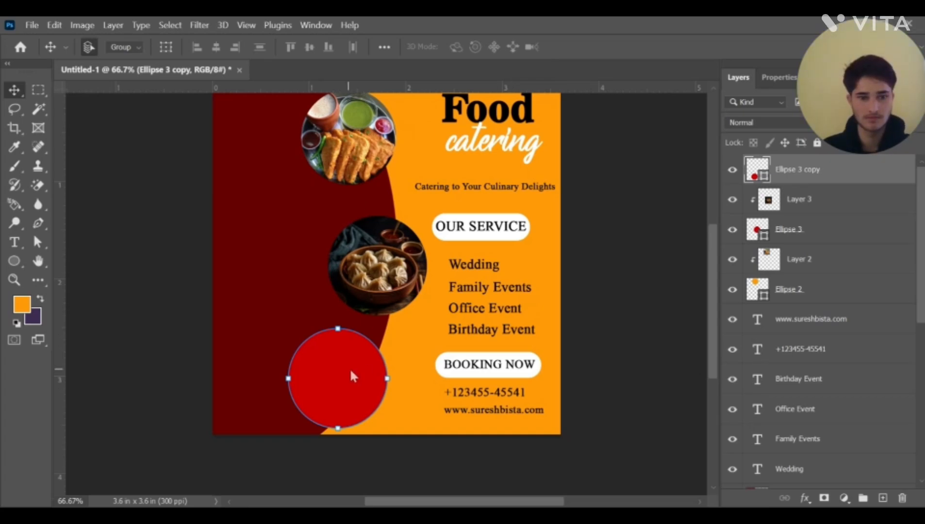
Paste the tomato soup photo and clip it into the bottom red circle
key("ctrl+v")
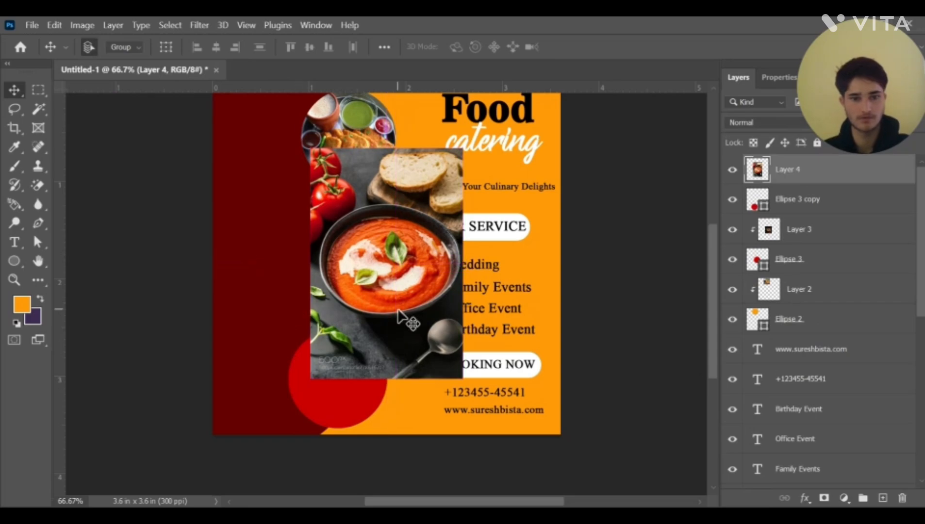
left_click_drag(397, 316, 338, 415)
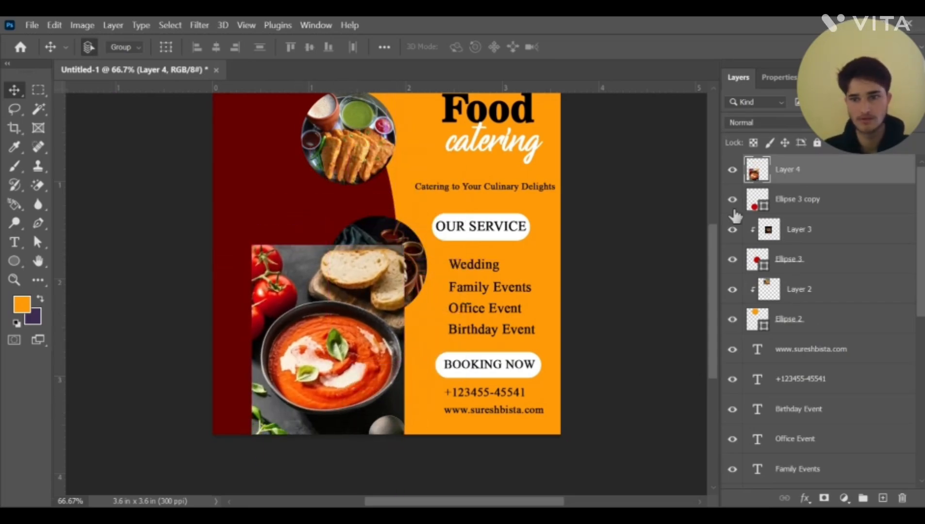
right_click(807, 180)
left_click(673, 322)
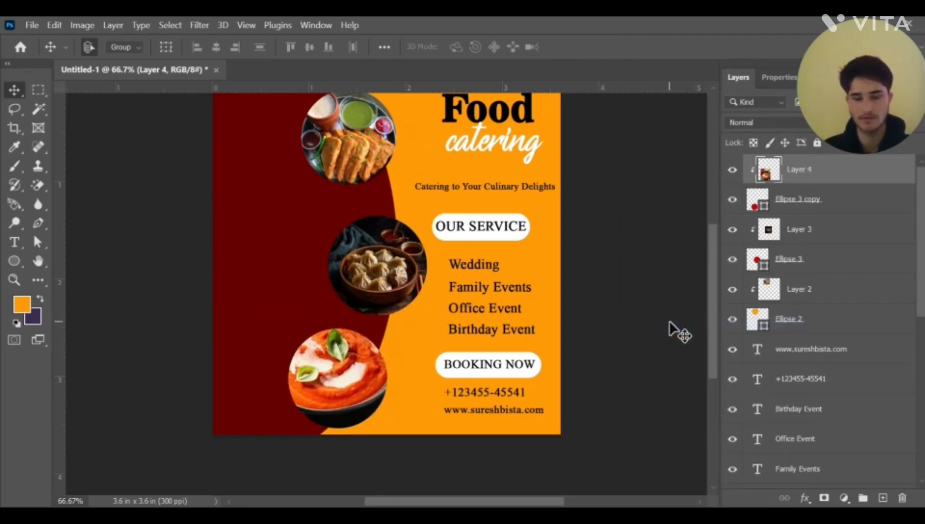
left_click_drag(384, 378, 356, 382)
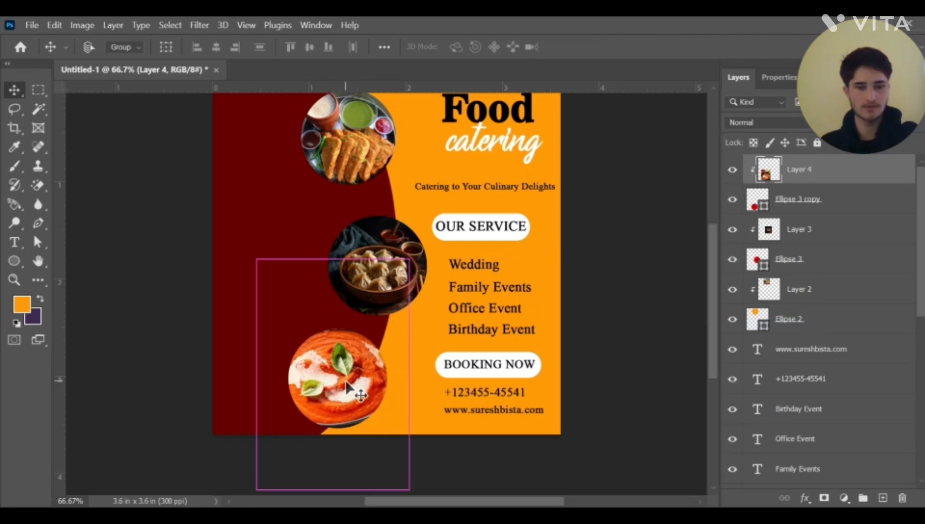
Scale down and reposition the soup photo so it fills the bottom circle
key("ctrl+t")
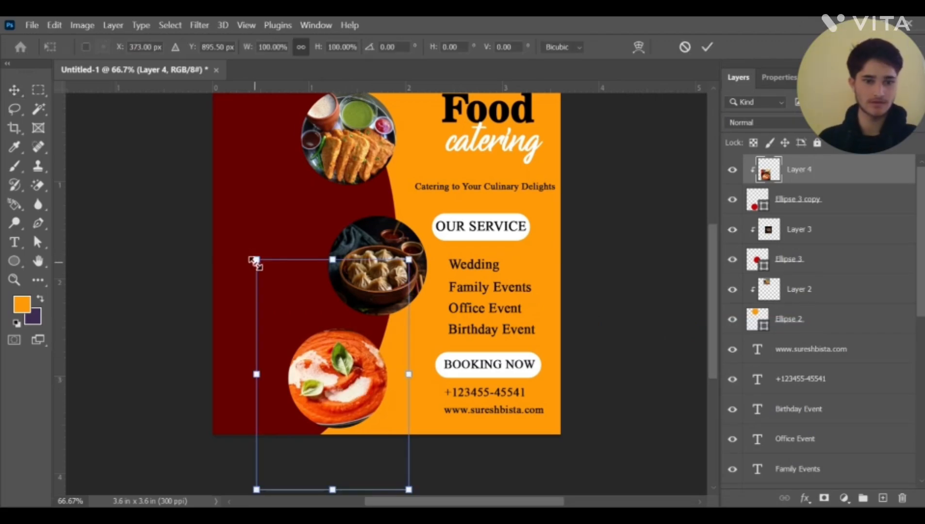
left_click_drag(256, 260, 311, 342)
left_click_drag(343, 382, 320, 362)
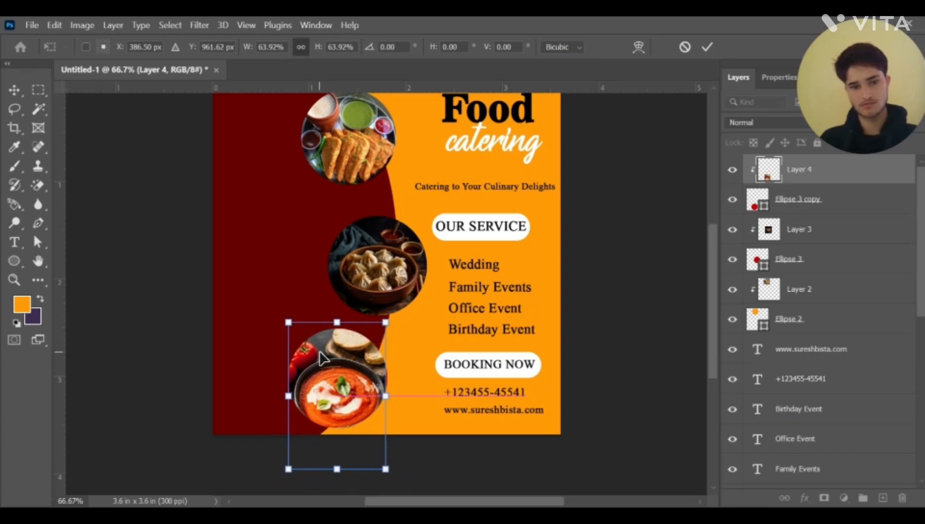
left_click_drag(386, 470, 376, 453)
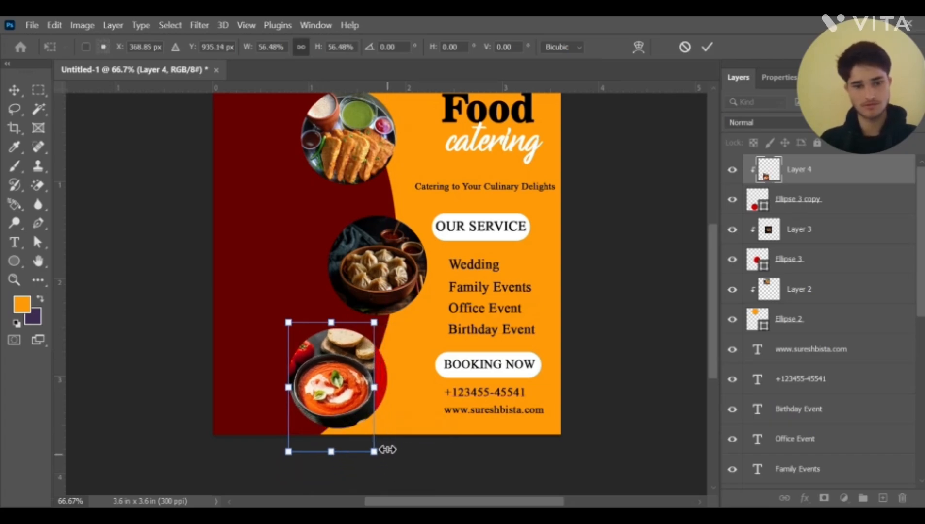
left_click_drag(374, 388, 386, 388)
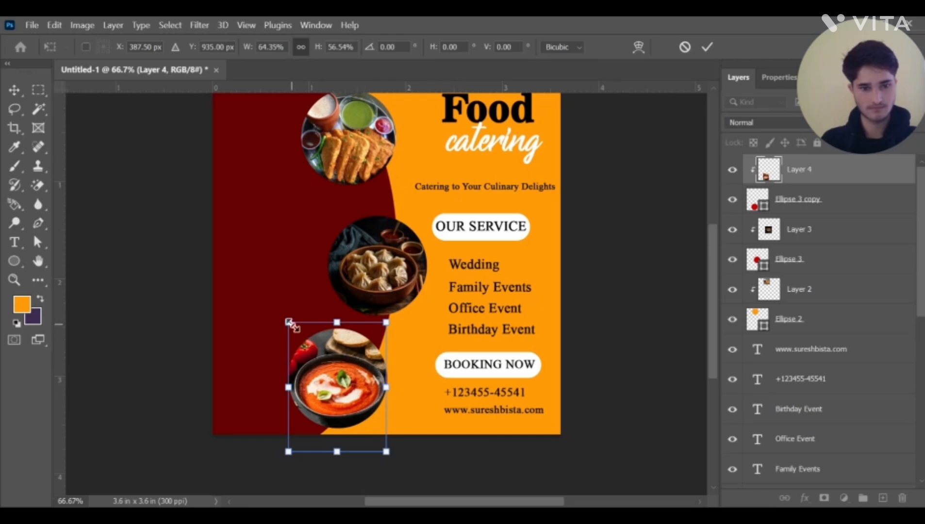
left_click_drag(290, 323, 293, 327)
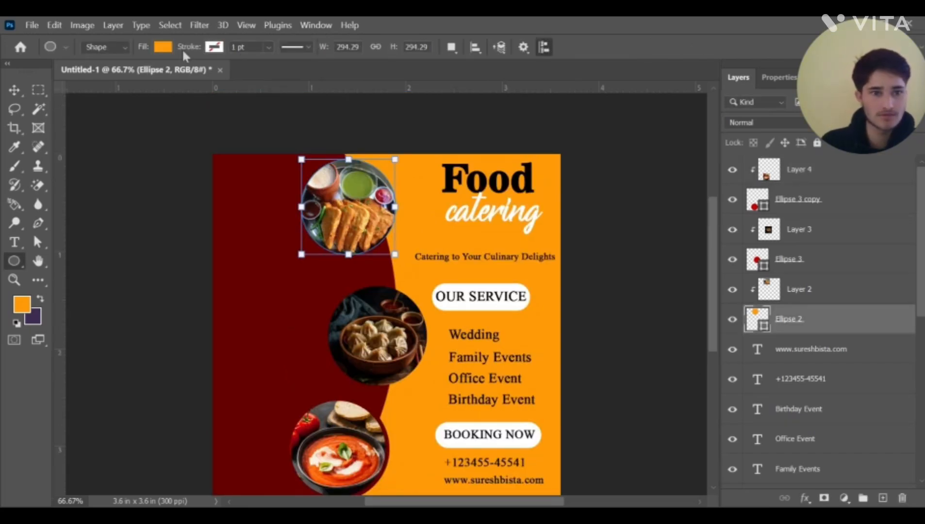
Give the top food circle a dark red 3 pt outline
left_click(214, 47)
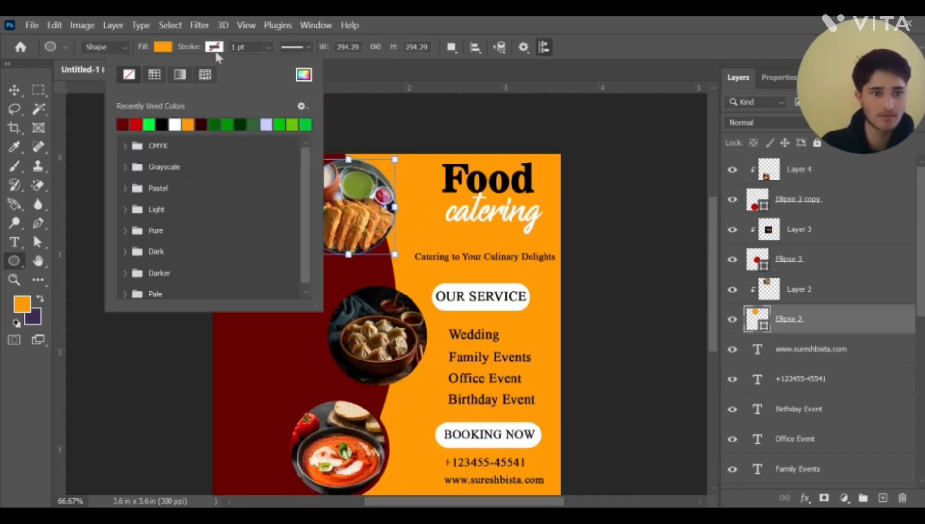
left_click(238, 47)
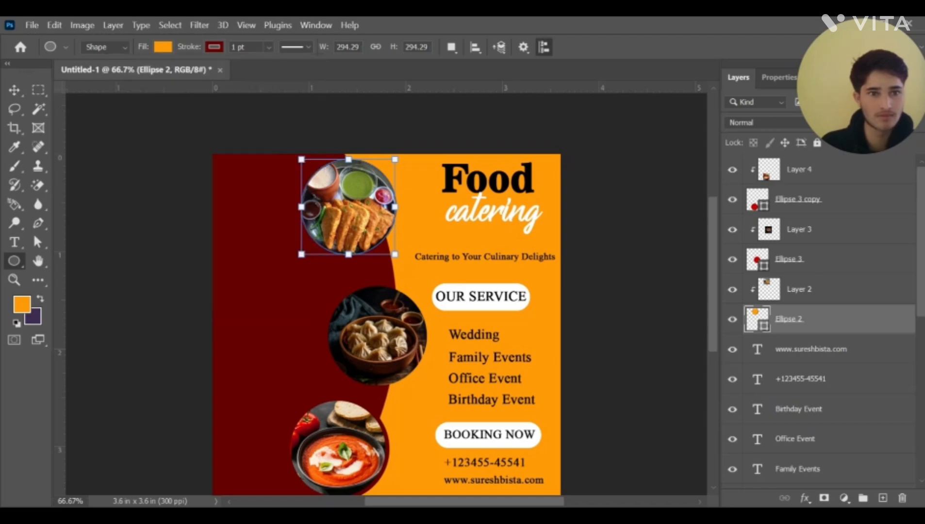
double_click(233, 47)
type("3")
key("Return")
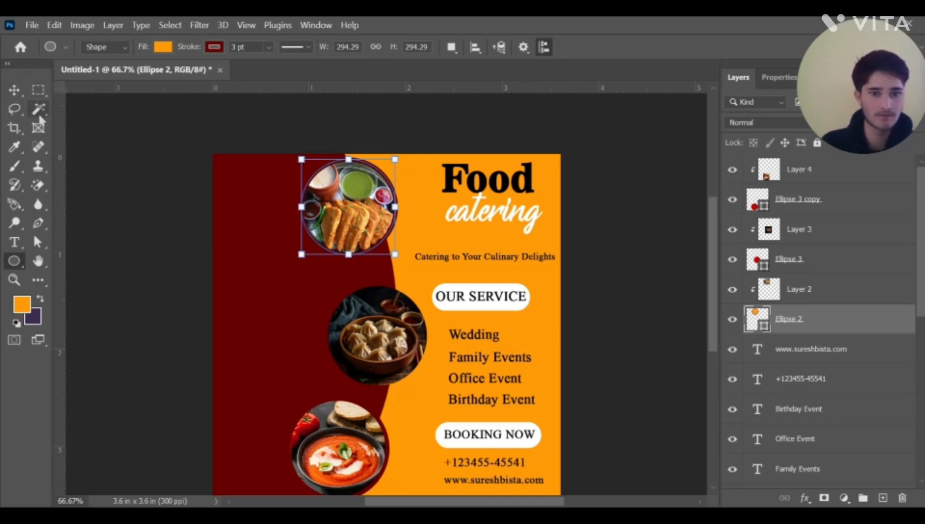
left_click(15, 92)
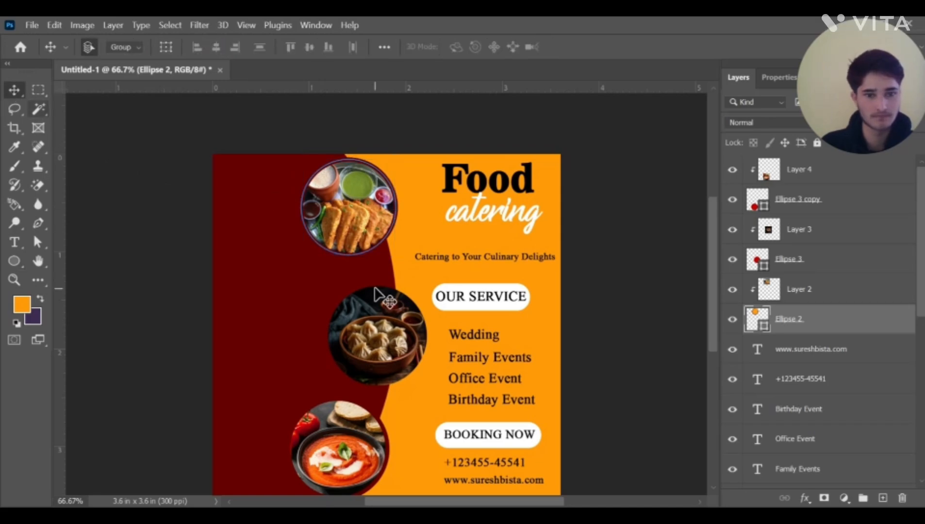
left_click(381, 306)
Outline the middle momo circle in dark red with a 3 pt stroke width
left_click(819, 259)
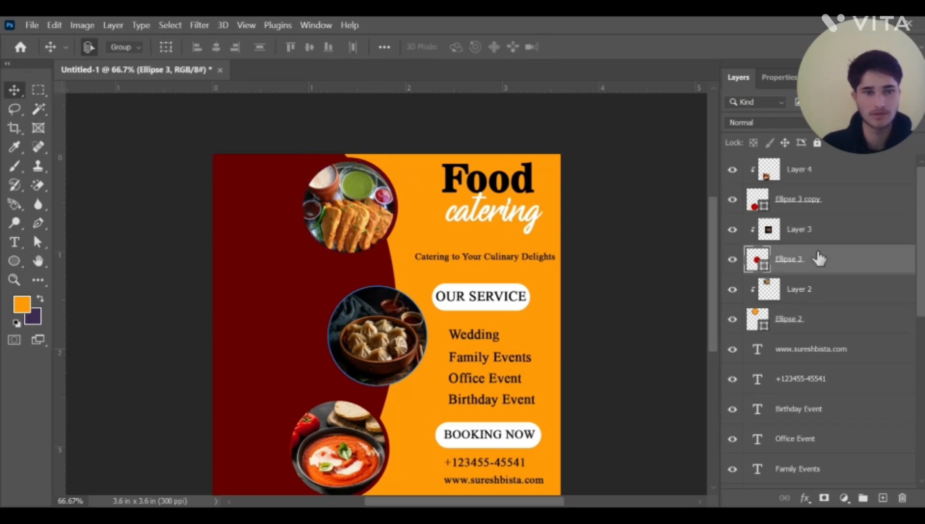
key("u")
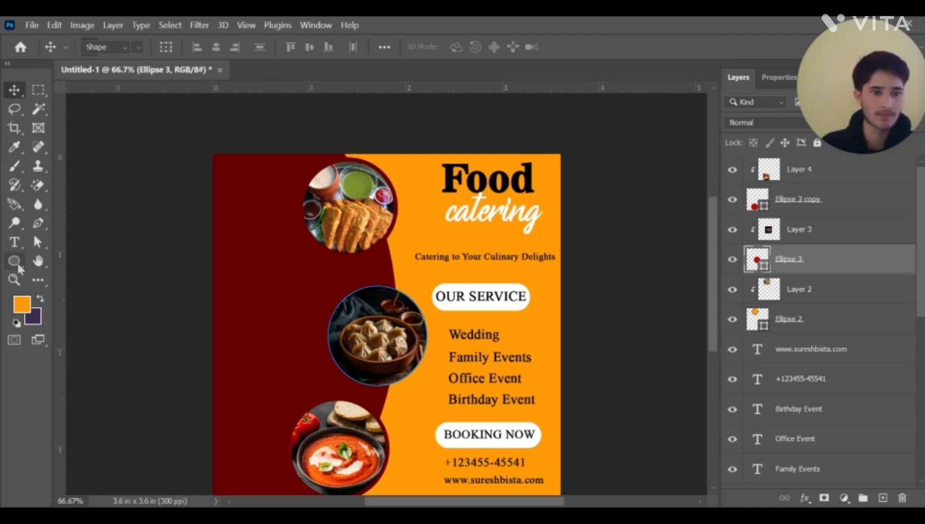
left_click(214, 47)
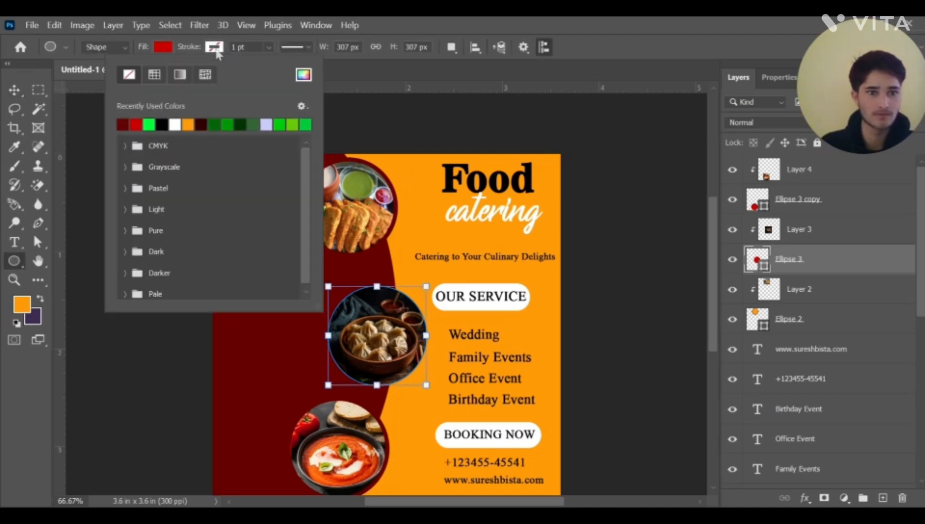
left_click(134, 122)
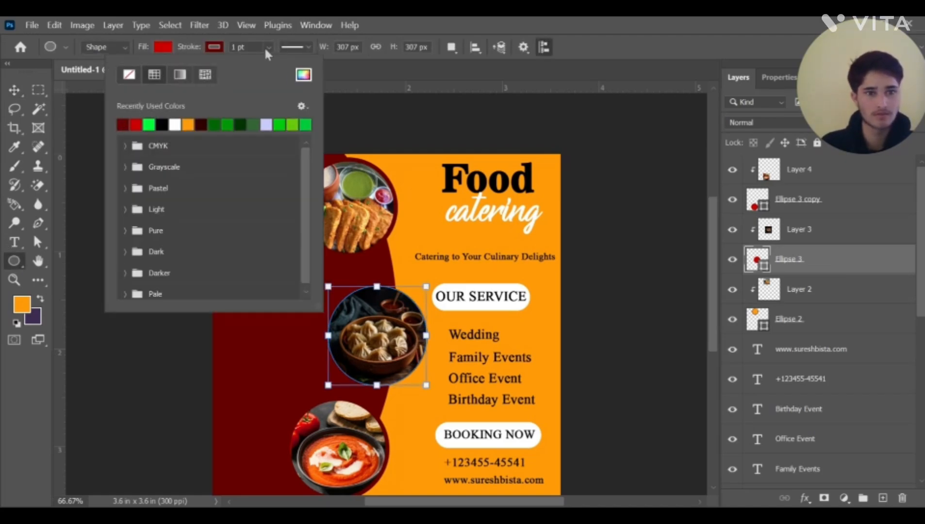
key("Escape")
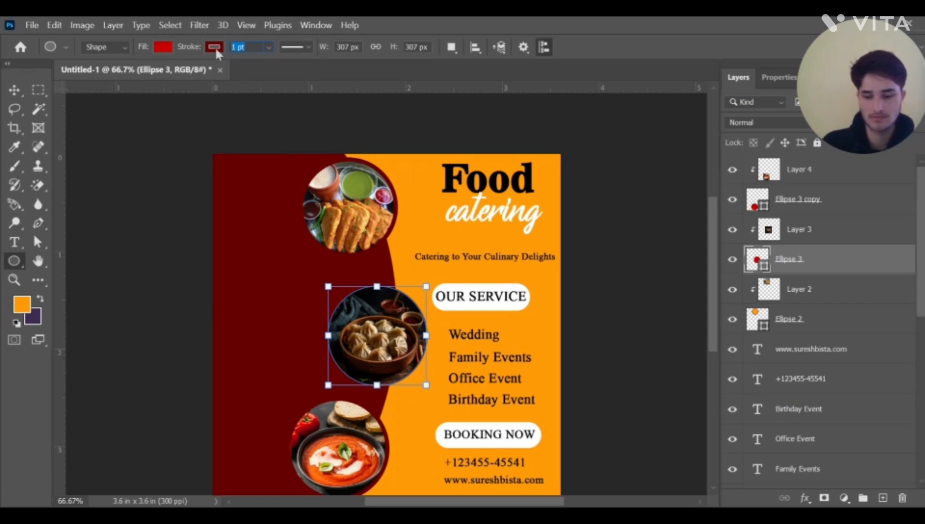
type("3")
key("Return")
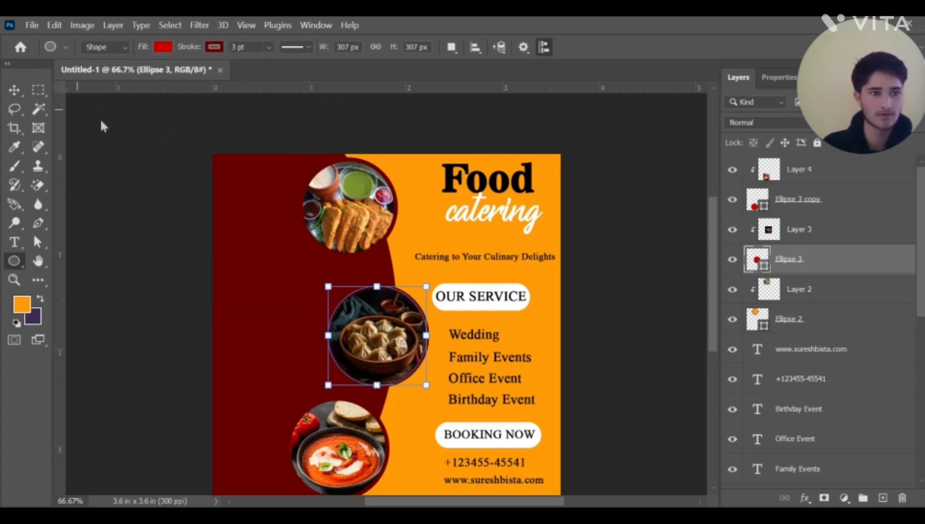
left_click(14, 90)
left_click(90, 130)
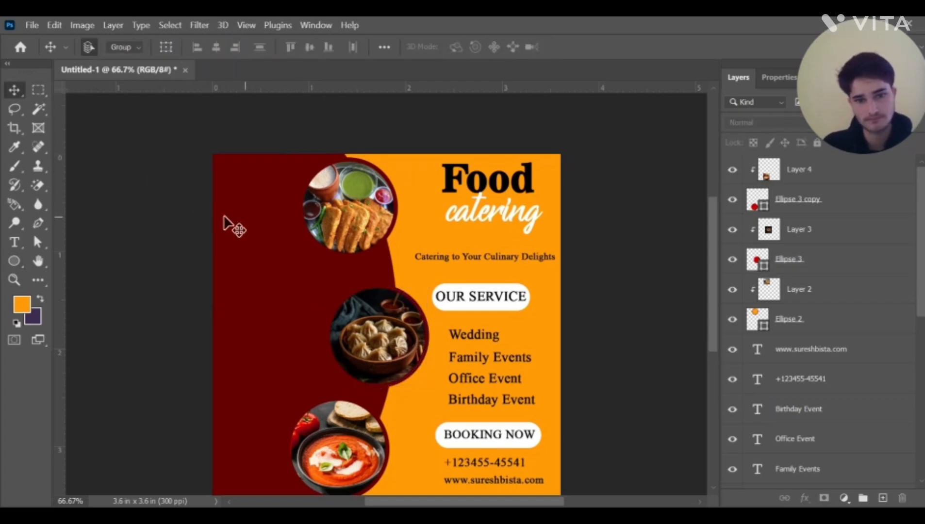
Nudge the middle momo and bottom soup circles, with their photos, into place
left_click(389, 348)
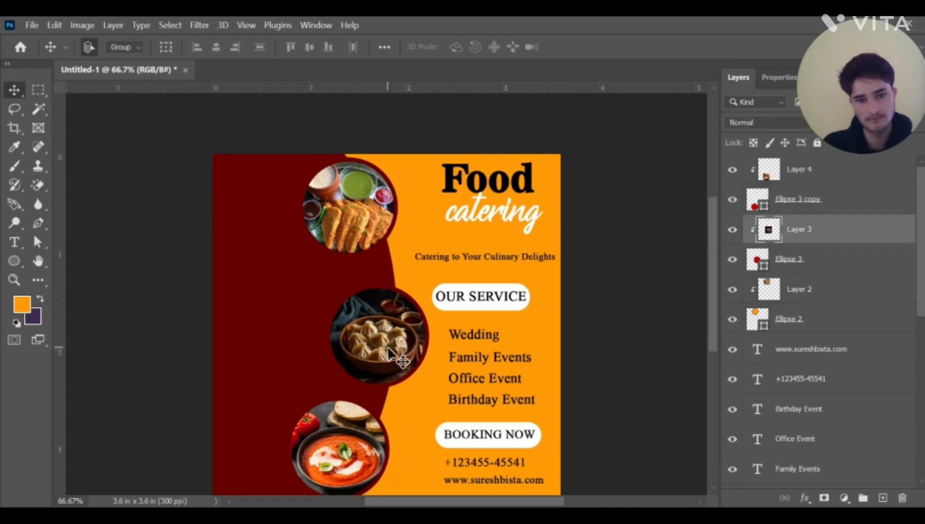
left_click_drag(320, 302, 371, 348)
left_click_drag(285, 387, 335, 432)
left_click(239, 361)
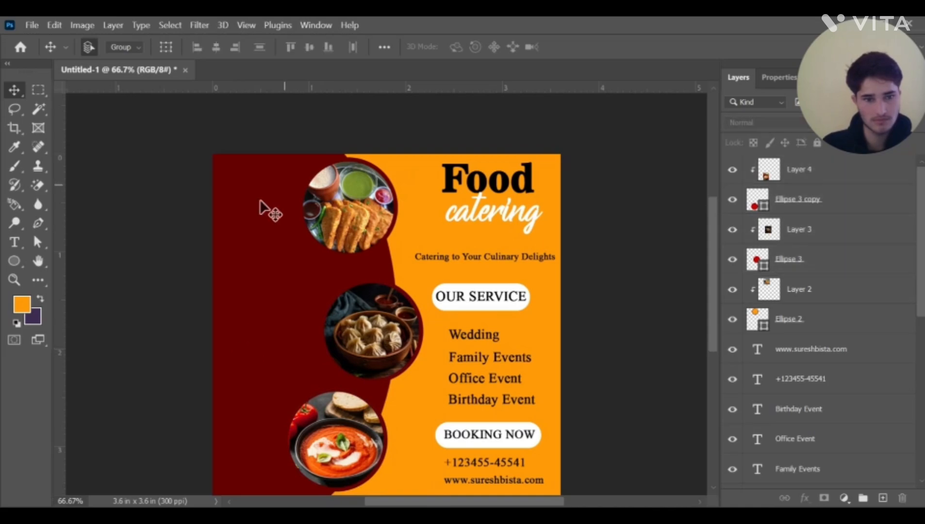
Select the top circle with its photo and dismiss the Acrobat notification
left_click_drag(280, 179, 370, 244)
scroll(373, 215, "down", 3)
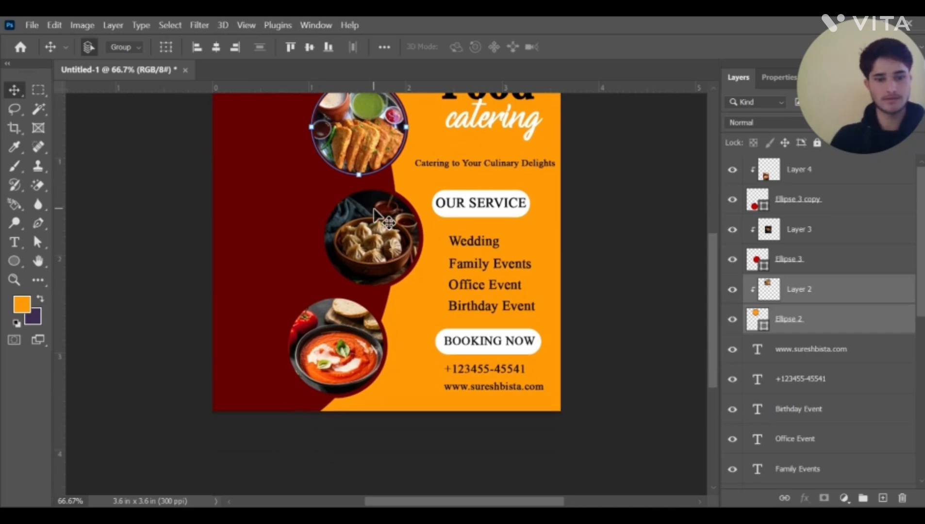
scroll(381, 220, "down", 1)
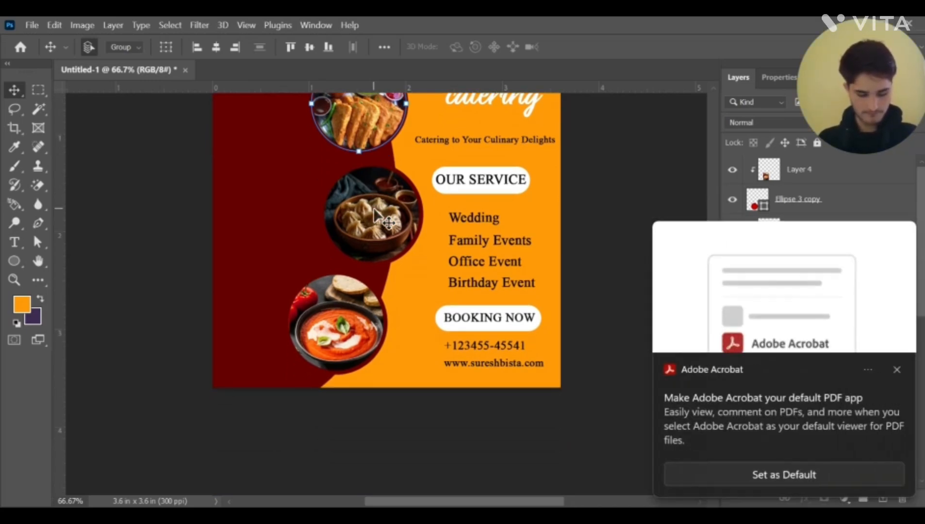
left_click(898, 370)
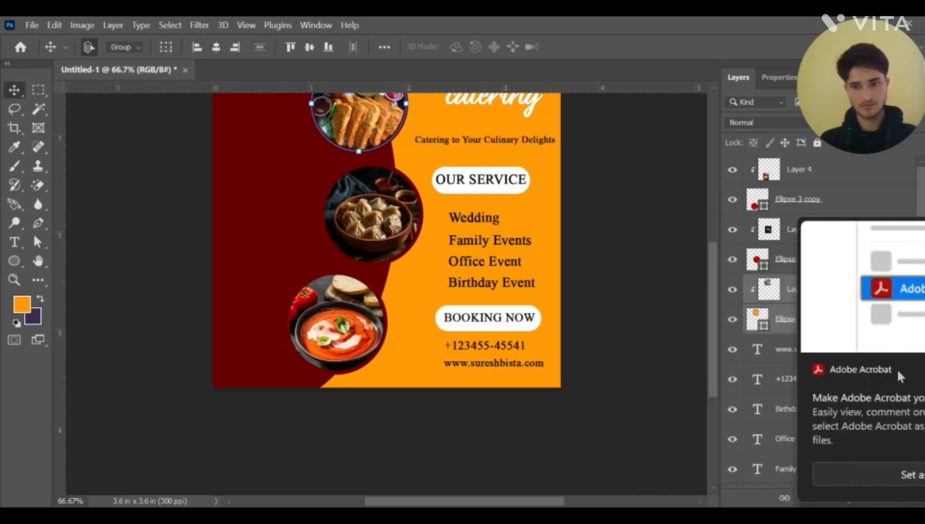
scroll(350, 238, "up", 2)
scroll(346, 237, "up", 1)
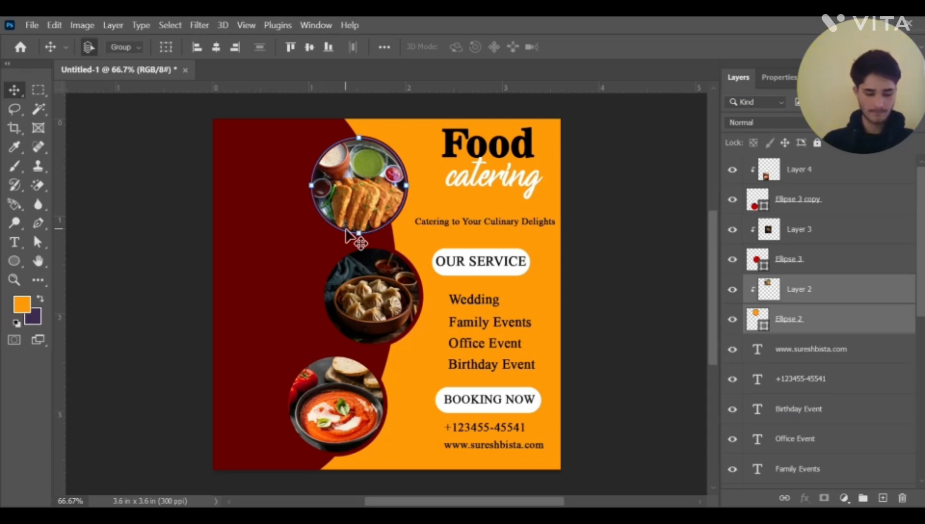
Shift the top food photo slightly and scale it to about 94.77% inside its circle
left_click(147, 225)
left_click_drag(358, 194, 362, 191)
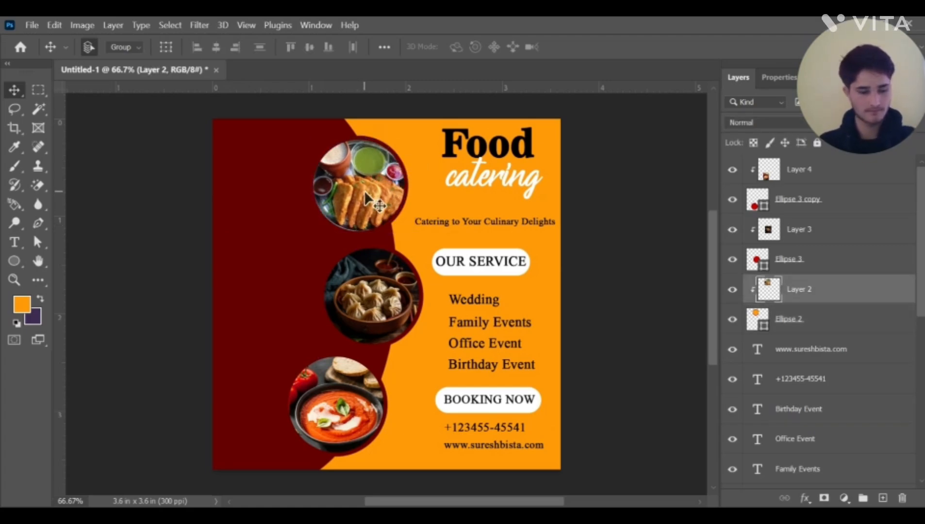
key("ctrl+t")
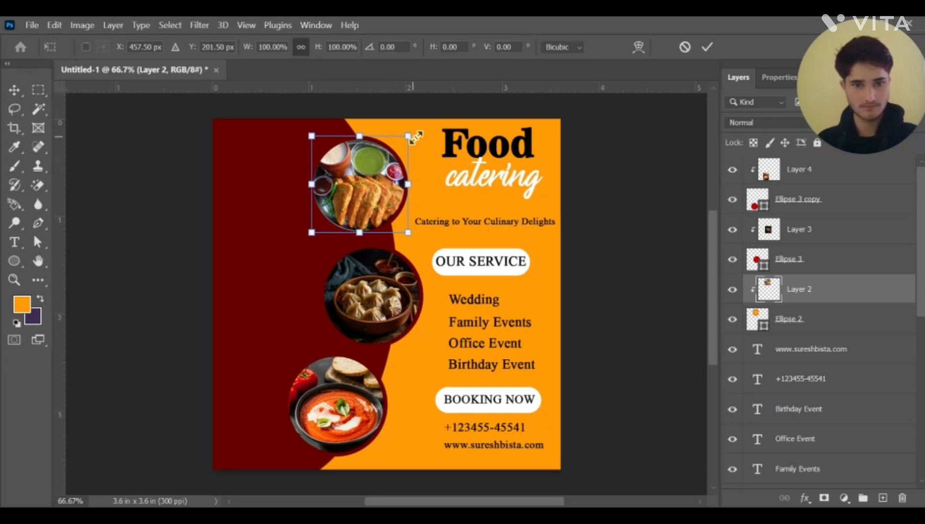
left_click_drag(410, 138, 404, 141)
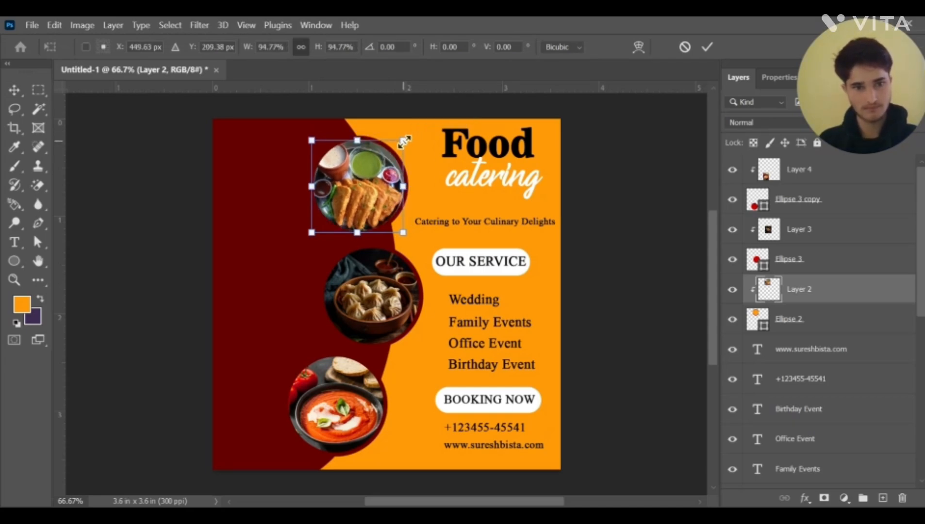
left_click(14, 90)
left_click(123, 134)
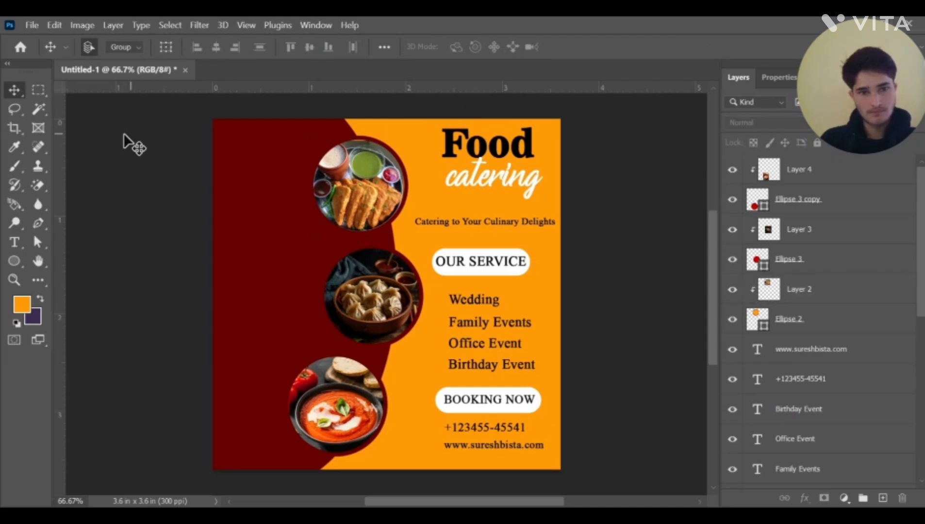
left_click(362, 162)
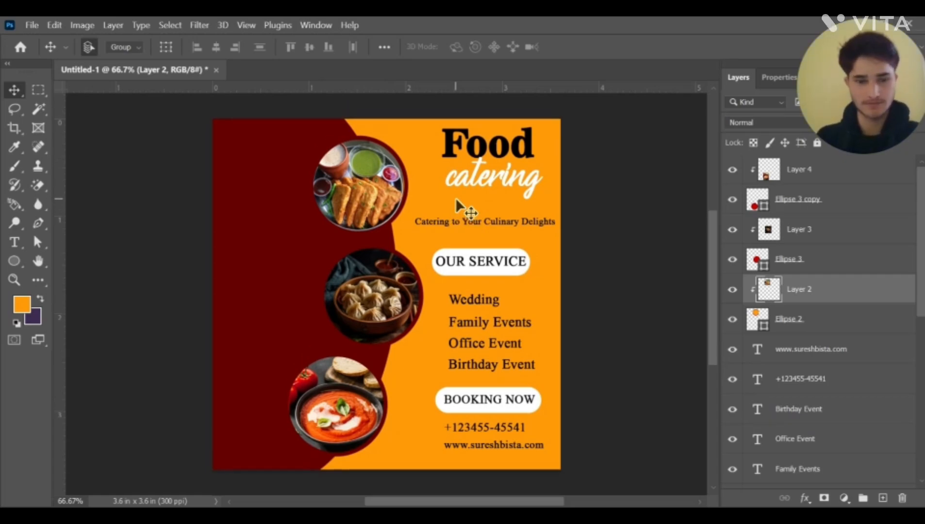
Move the tagline slightly higher
scroll(456, 204, "down", 3)
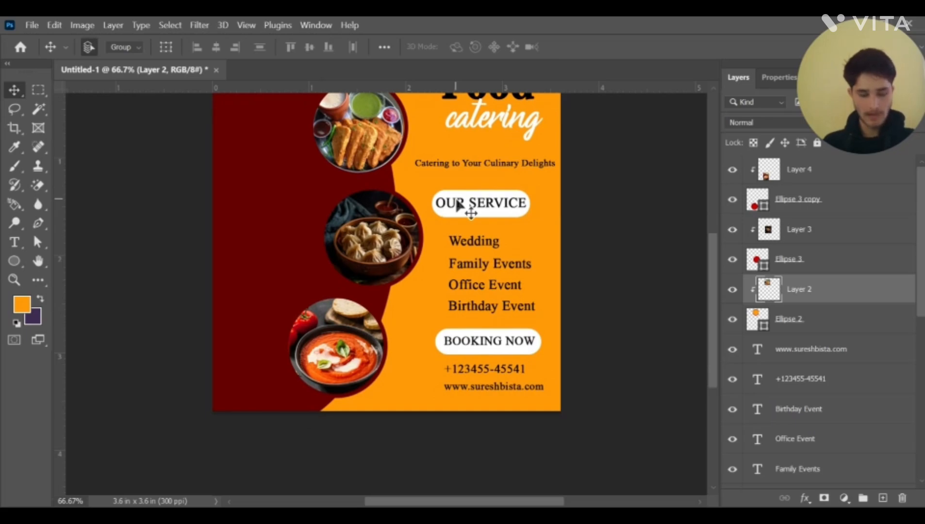
scroll(457, 204, "up", 3)
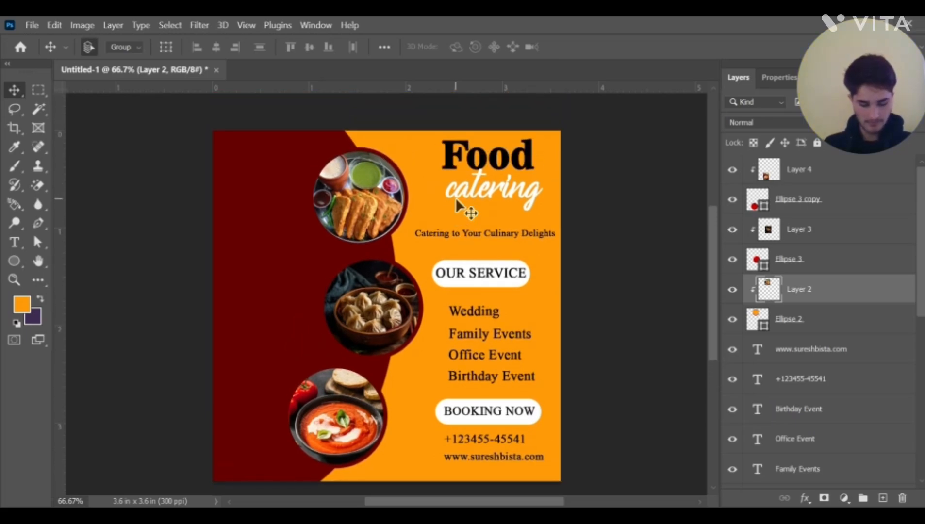
scroll(458, 204, "down", 1)
scroll(480, 238, "up", 4)
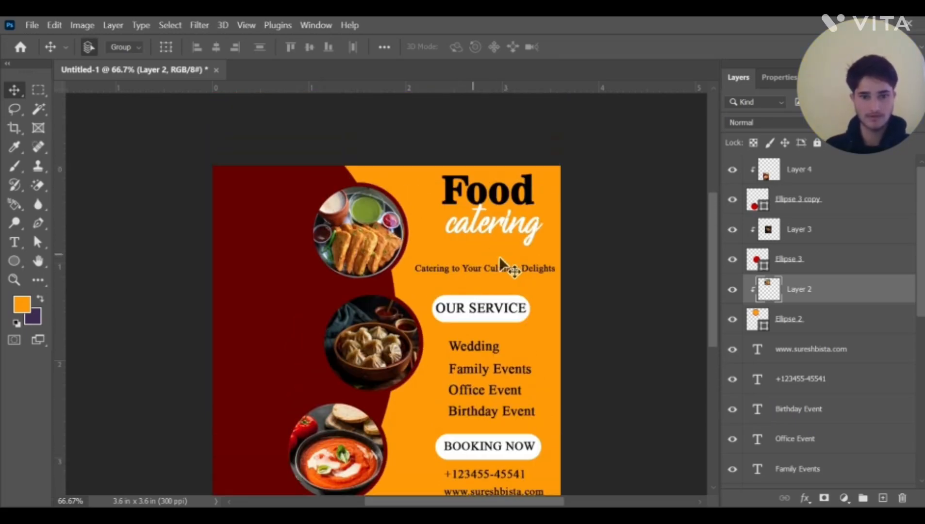
left_click_drag(448, 267, 449, 251)
Raise the four service lines and the BOOKING NOW button into a tighter stack
left_click_drag(432, 283, 488, 297)
left_click_drag(441, 333, 545, 420)
left_click_drag(484, 392, 485, 368)
scroll(485, 368, "down", 2)
left_click_drag(431, 387, 494, 421)
mouse_move(477, 391)
left_mouse_down()
mouse_move(510, 436)
mouse_move(478, 383)
mouse_move(470, 407)
mouse_move(467, 398)
left_mouse_up()
scroll(474, 387, "down", 2)
Draw a circle at the flyer's bottom-right corner and fill it dark red
left_click(14, 262)
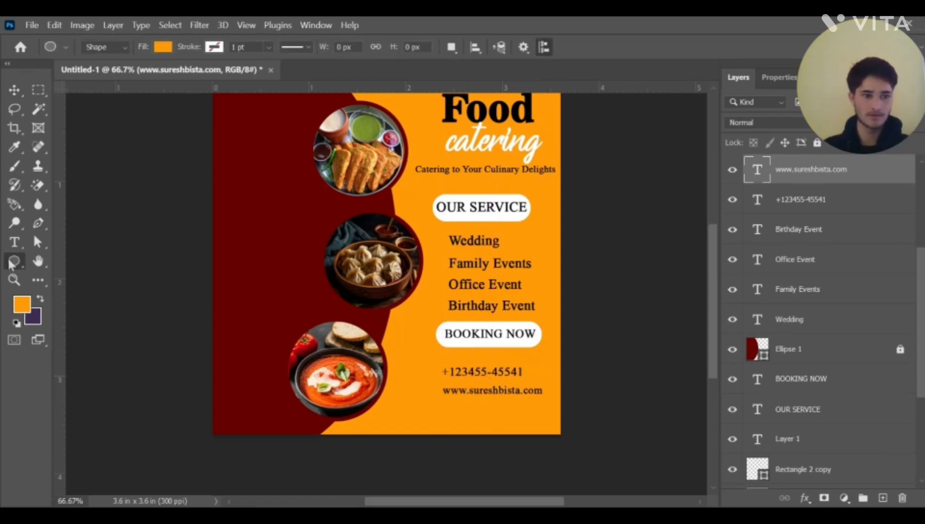
scroll(532, 458, "down", 1)
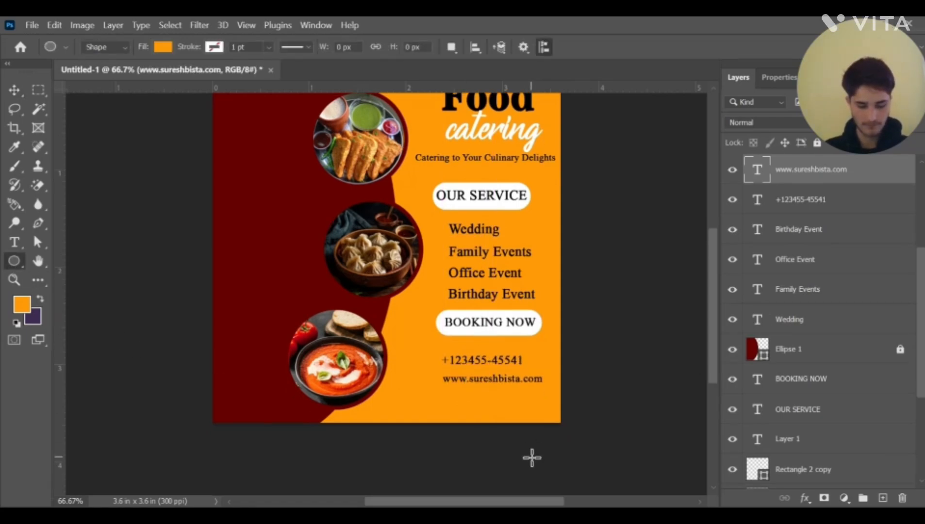
left_click_drag(507, 406, 560, 457)
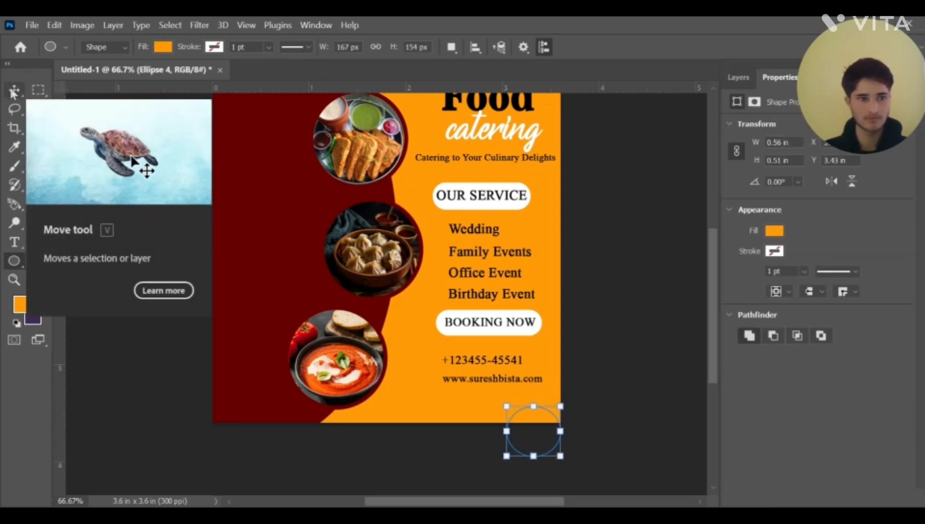
key("v")
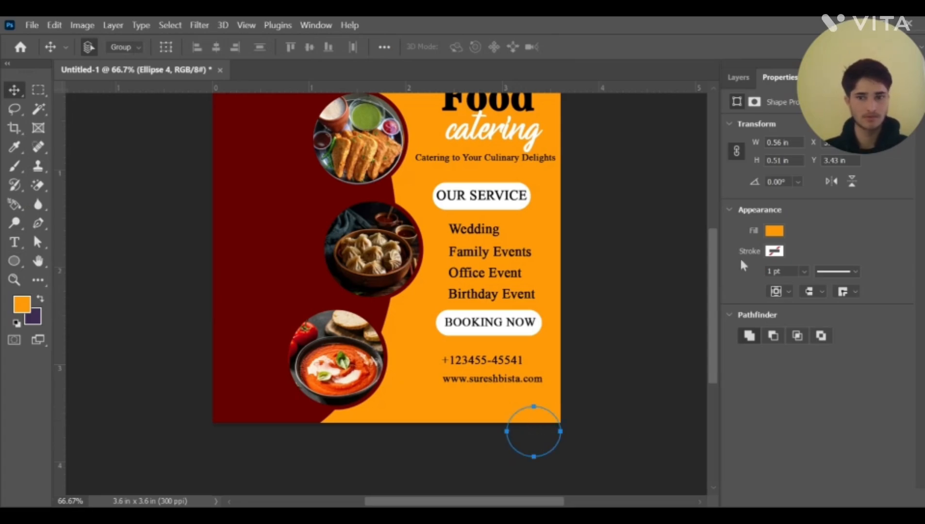
left_click(775, 231)
left_click(727, 308)
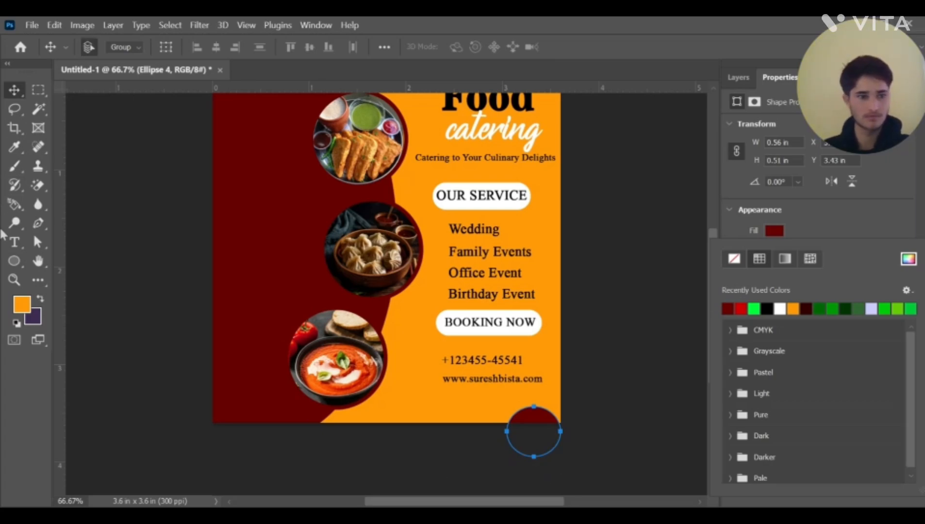
left_click(14, 261)
Rotate the dark-red circle about -19° and deselect it
left_click(14, 261)
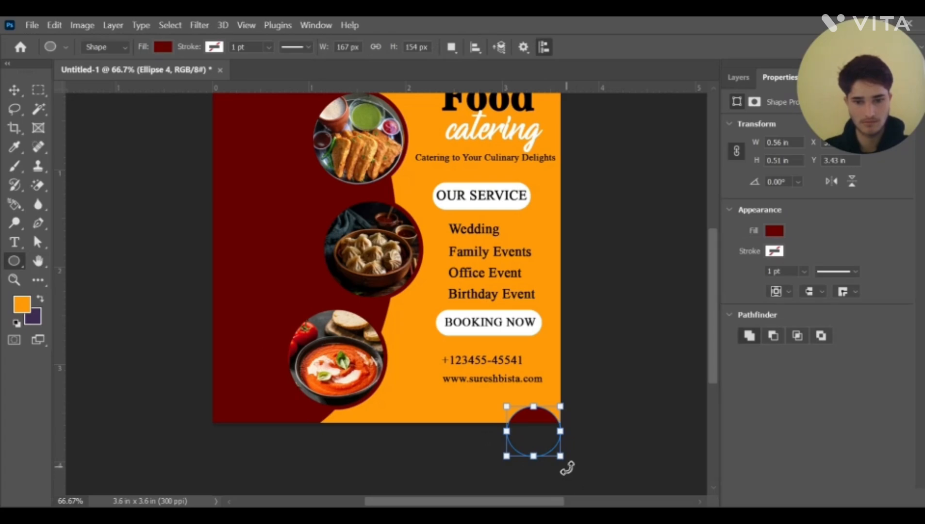
left_click_drag(567, 468, 588, 458)
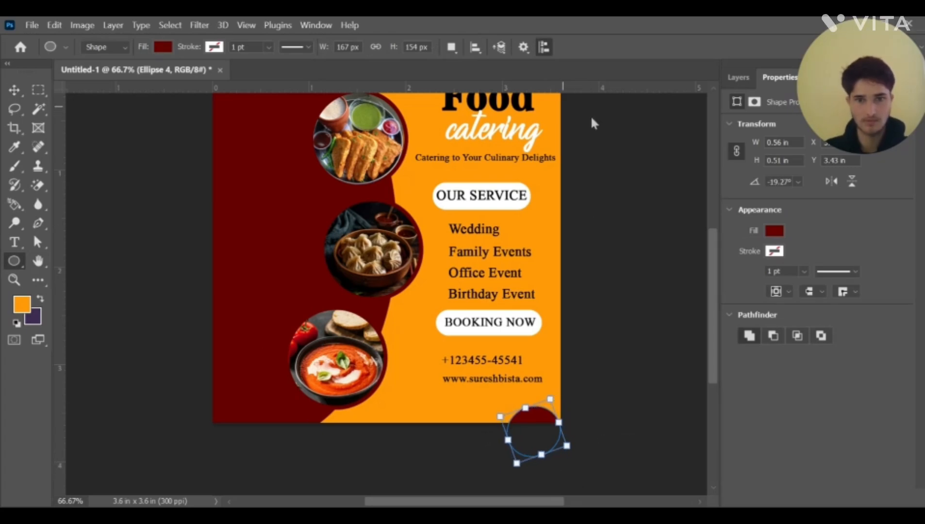
left_click(18, 94)
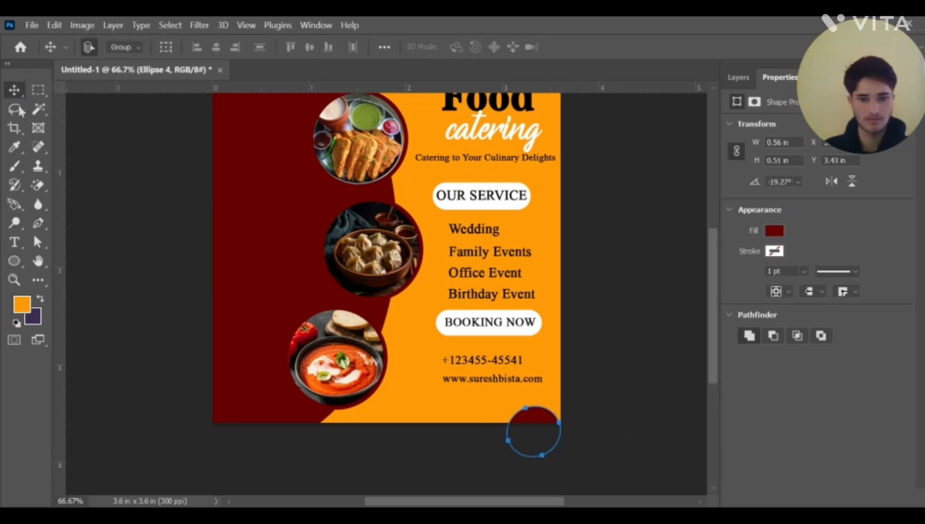
left_click(156, 264)
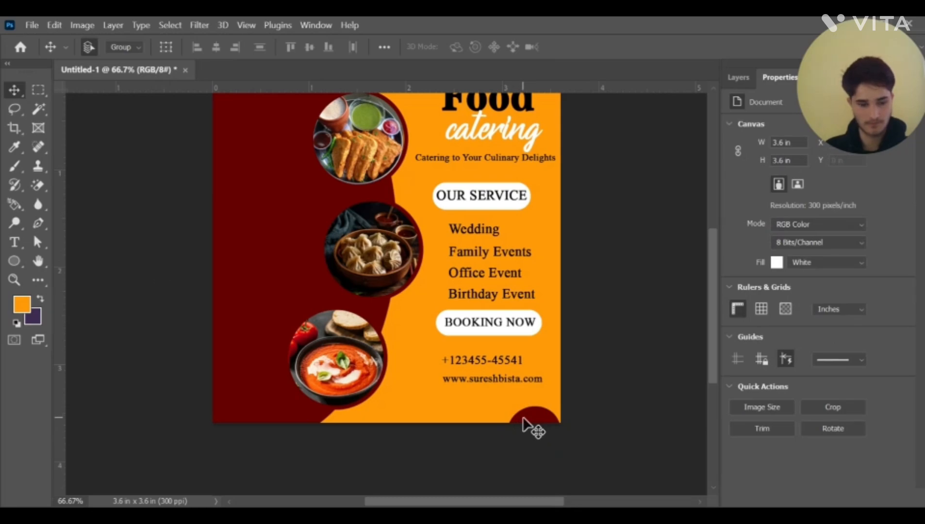
Duplicate the dark-red circle up and to the right and fill the copy white
left_click_drag(523, 417, 552, 386)
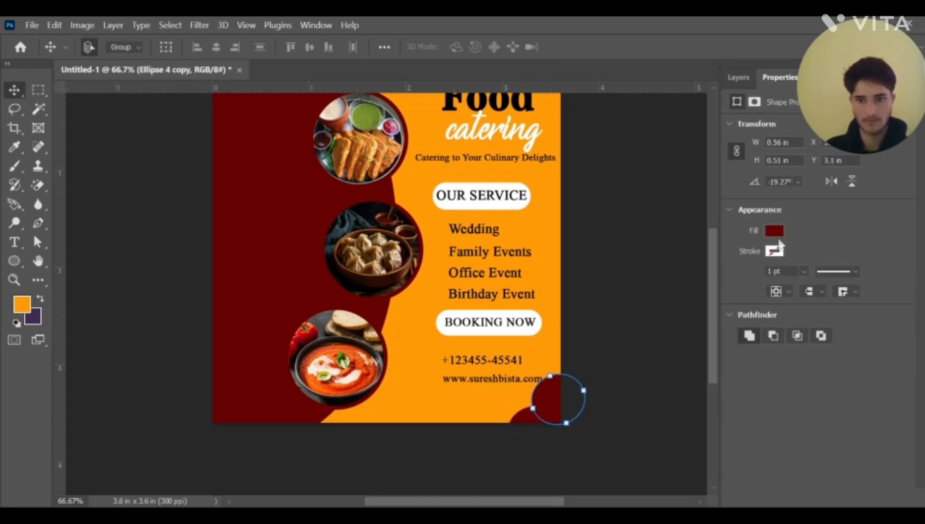
left_click(775, 230)
left_click(783, 311)
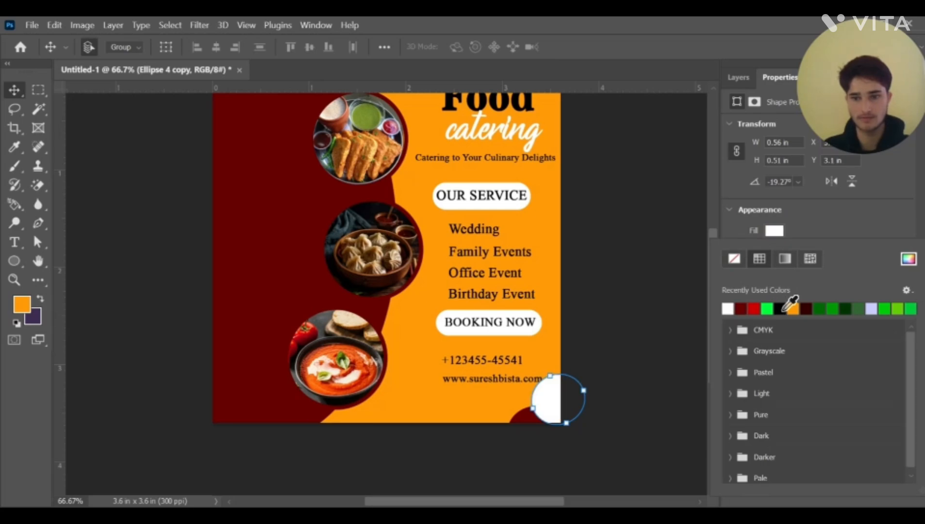
left_click(14, 91)
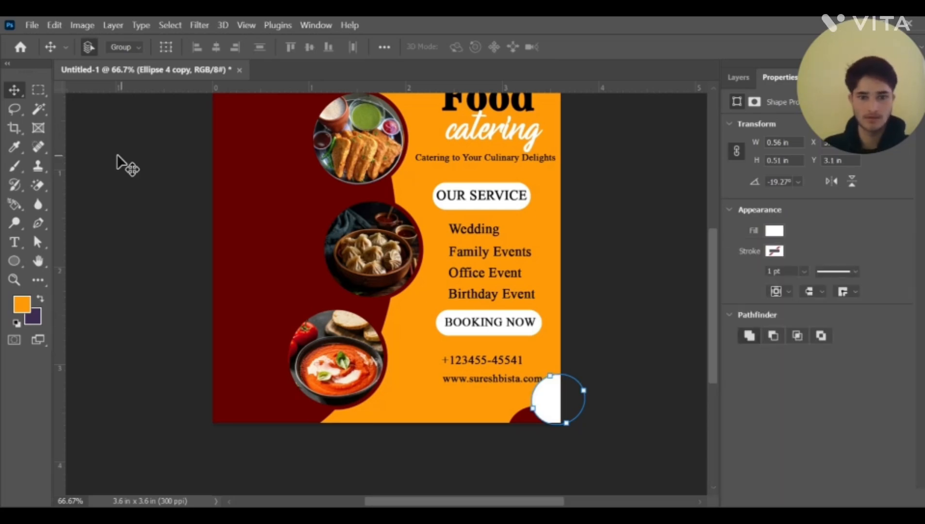
left_click(117, 154)
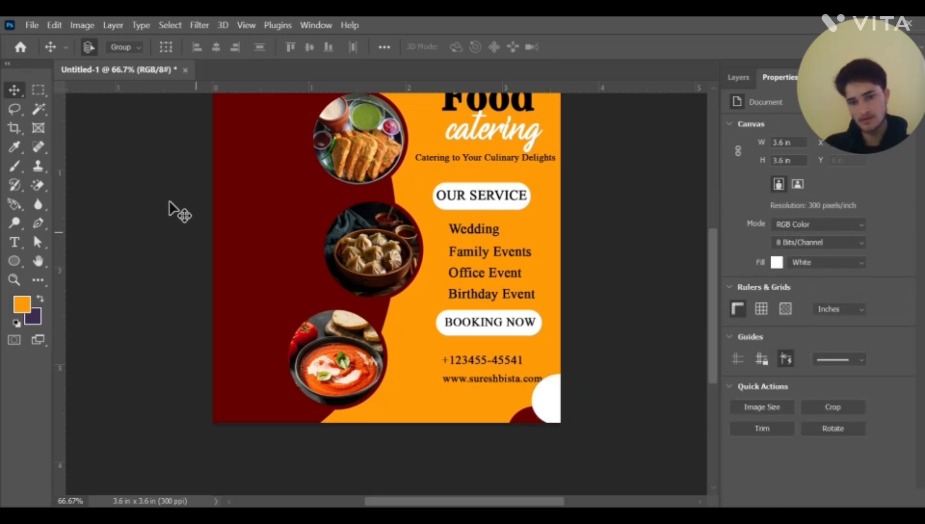
Nudge the white circle slightly to the right
left_click(551, 415)
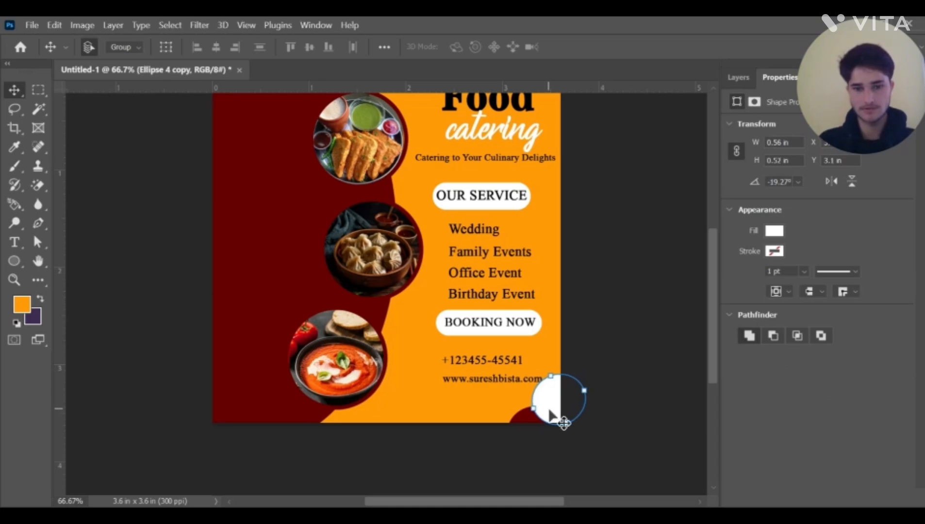
key("Right")
key("Right")
key("Right")
key("Right")
key("Right")
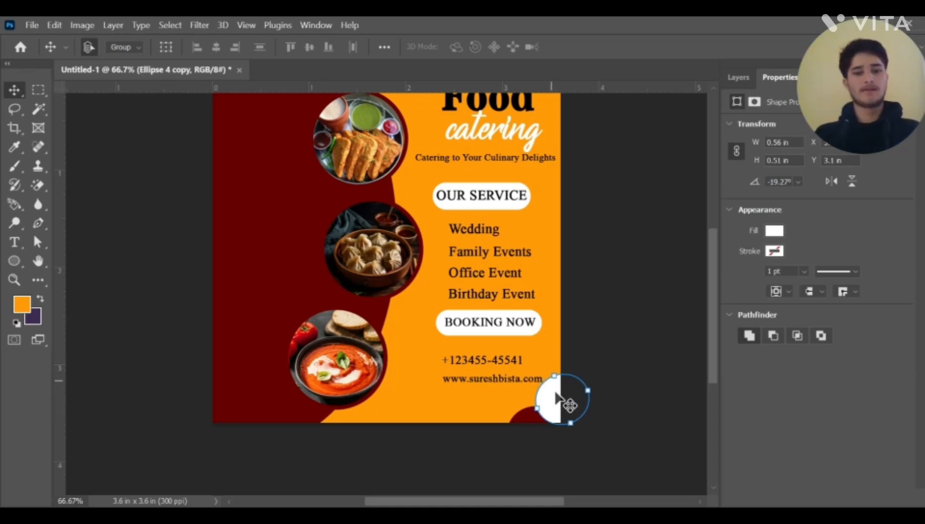
left_click(631, 220)
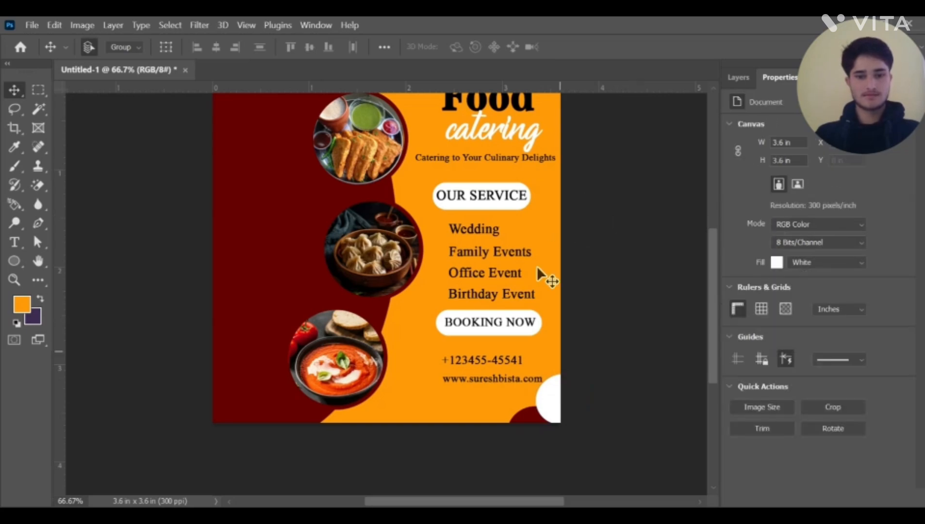
left_click(557, 403)
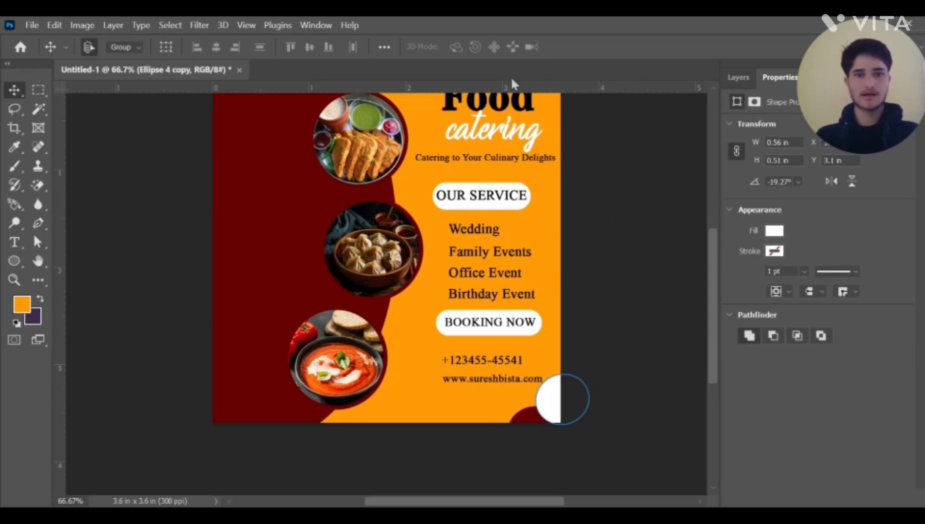